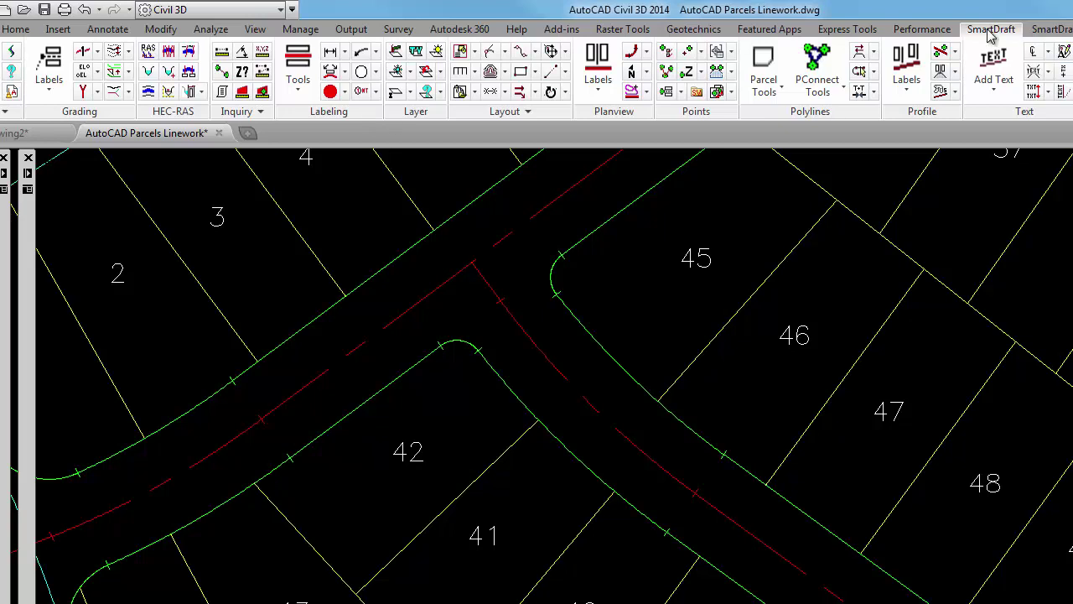
Step: Start the Arc Leader command, open its Leader Options, and choose Leader as the leader type
click(377, 54)
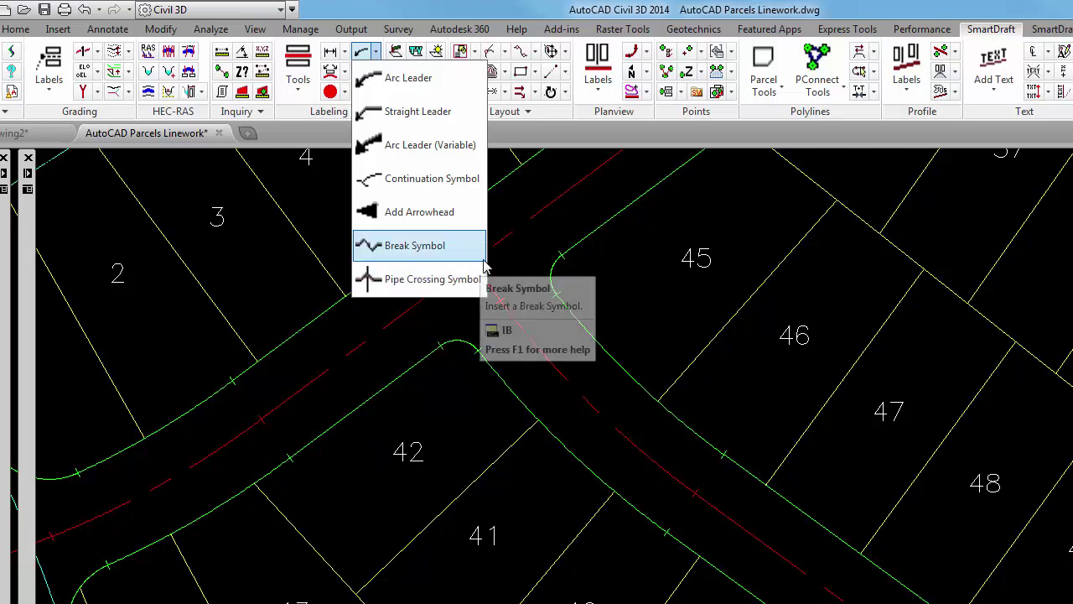
click(408, 78)
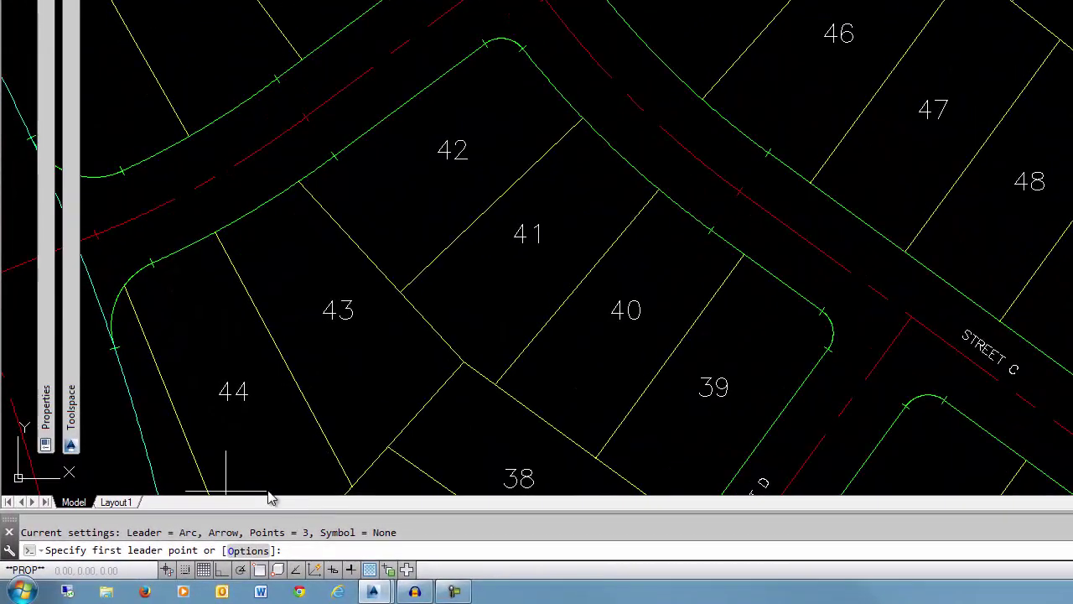
click(248, 551)
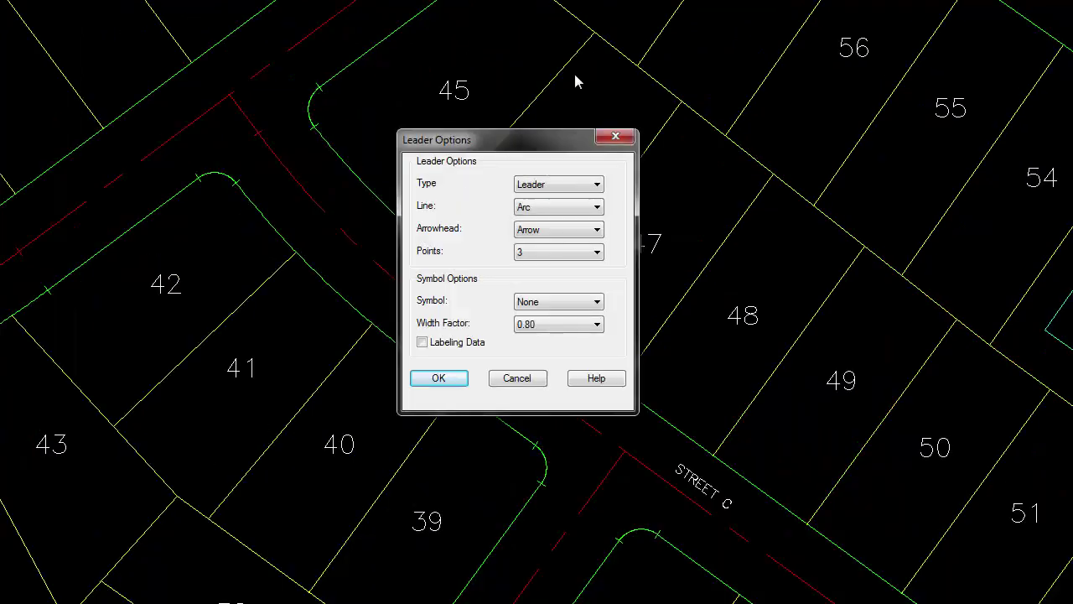
drag(527, 145, 412, 9)
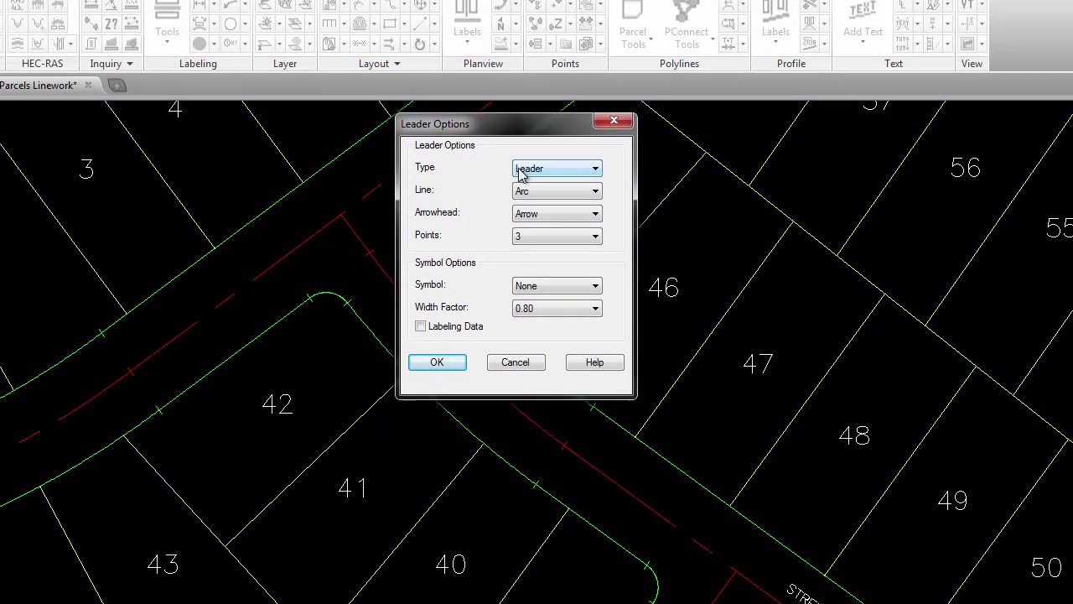
click(594, 170)
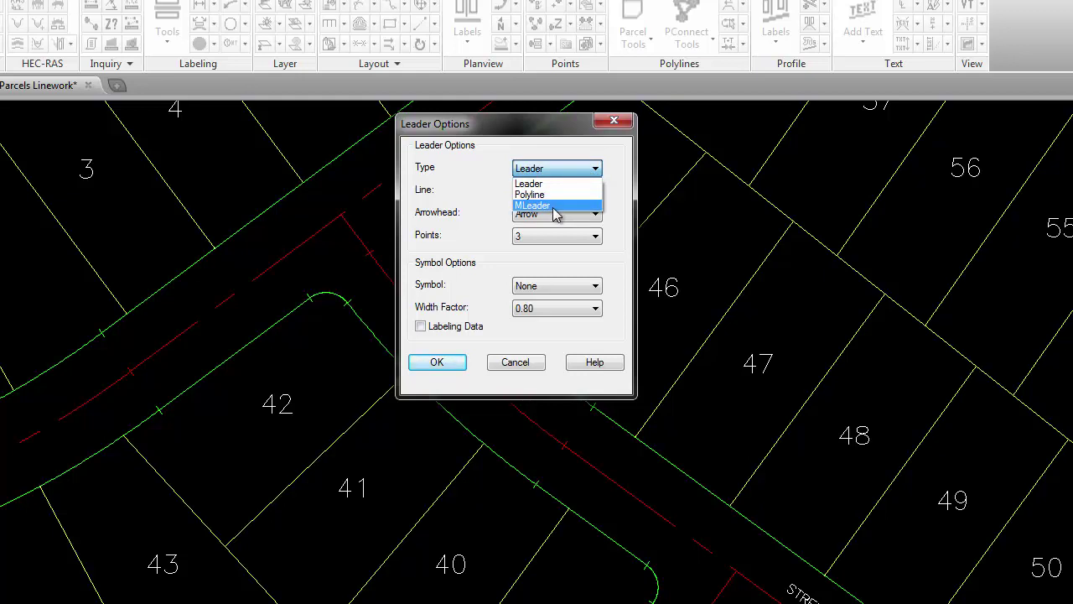
click(547, 183)
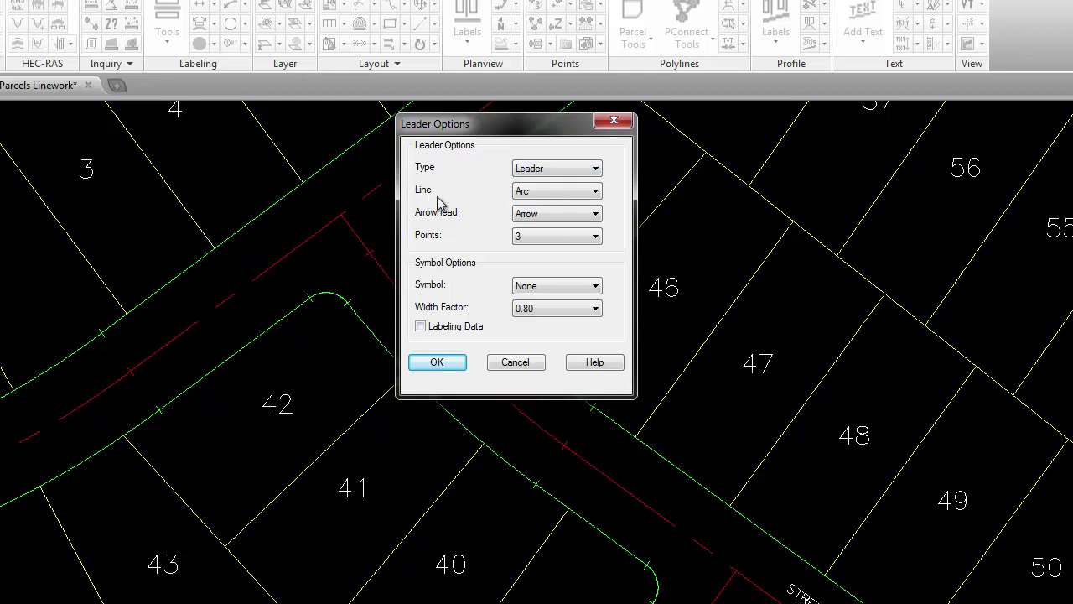
Step: Set the leader line to Arc, the arrowhead to Arrow and the number of points to 3
click(542, 198)
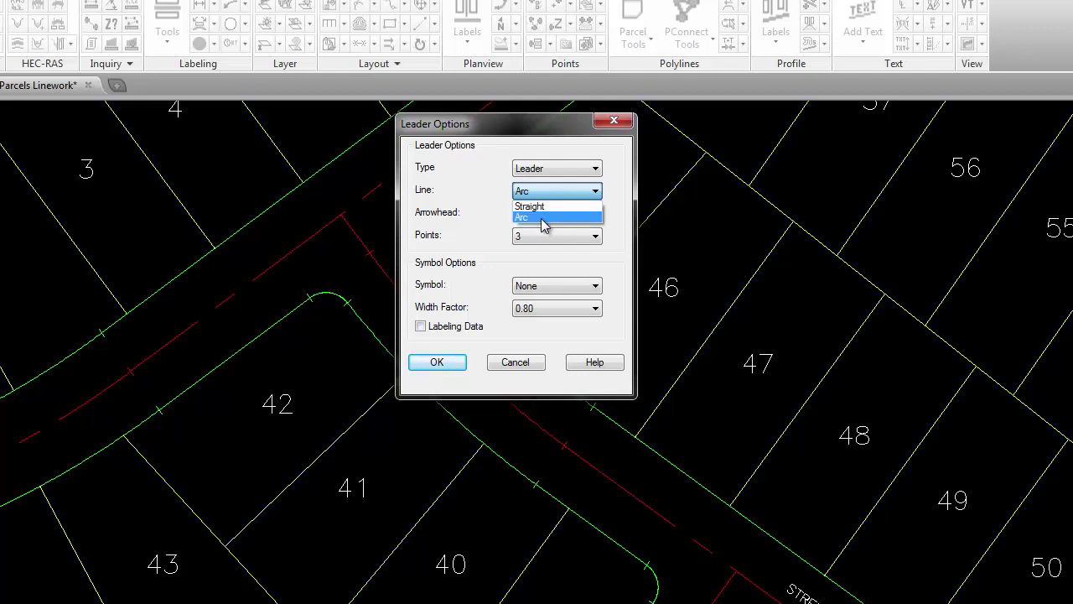
click(543, 220)
click(542, 217)
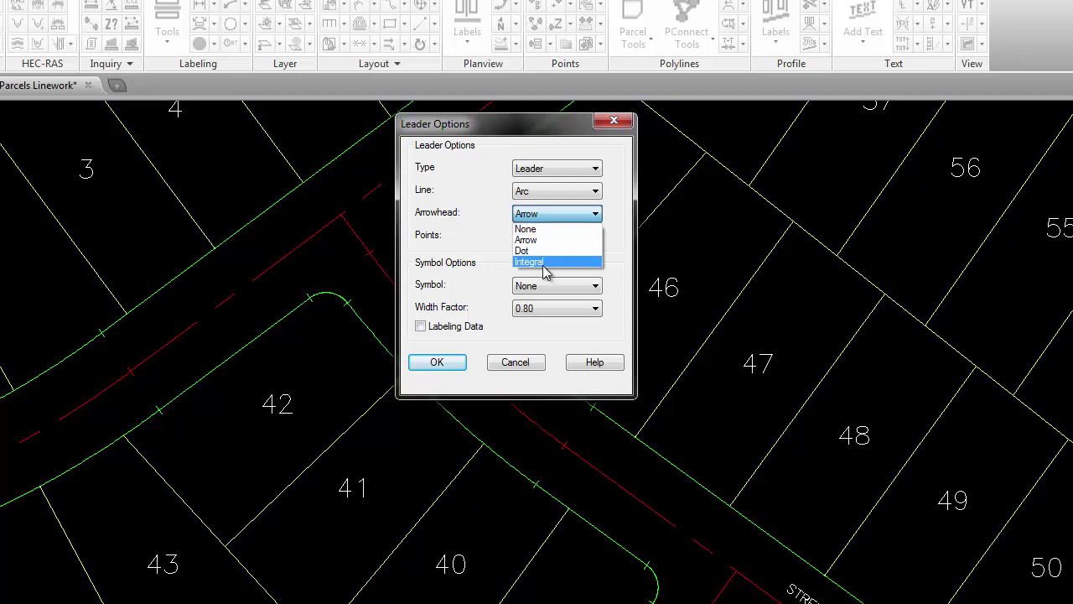
click(546, 240)
click(551, 239)
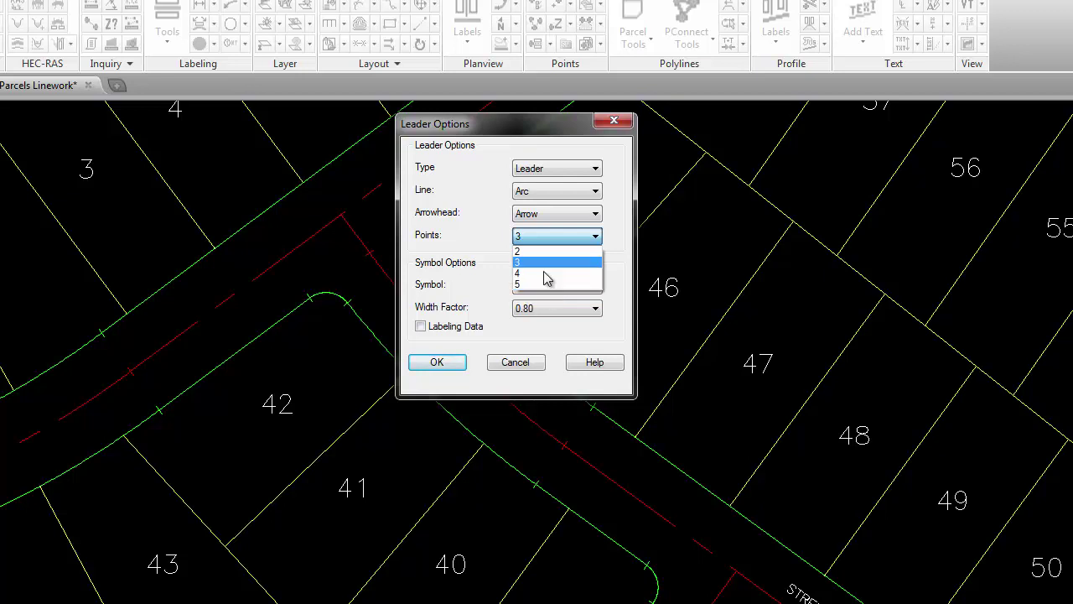
click(538, 263)
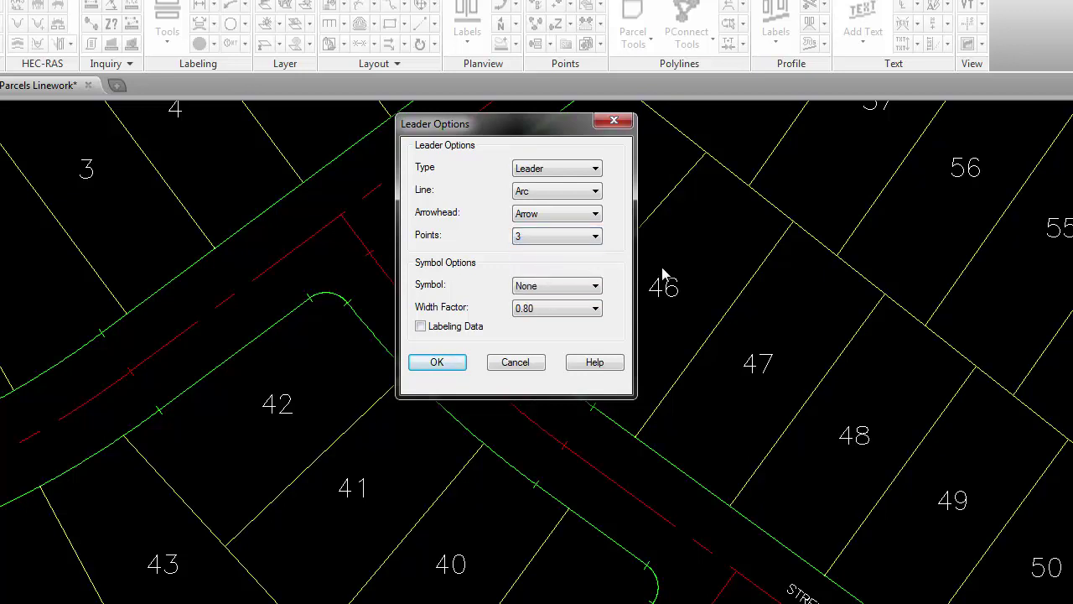
drag(466, 128, 379, 123)
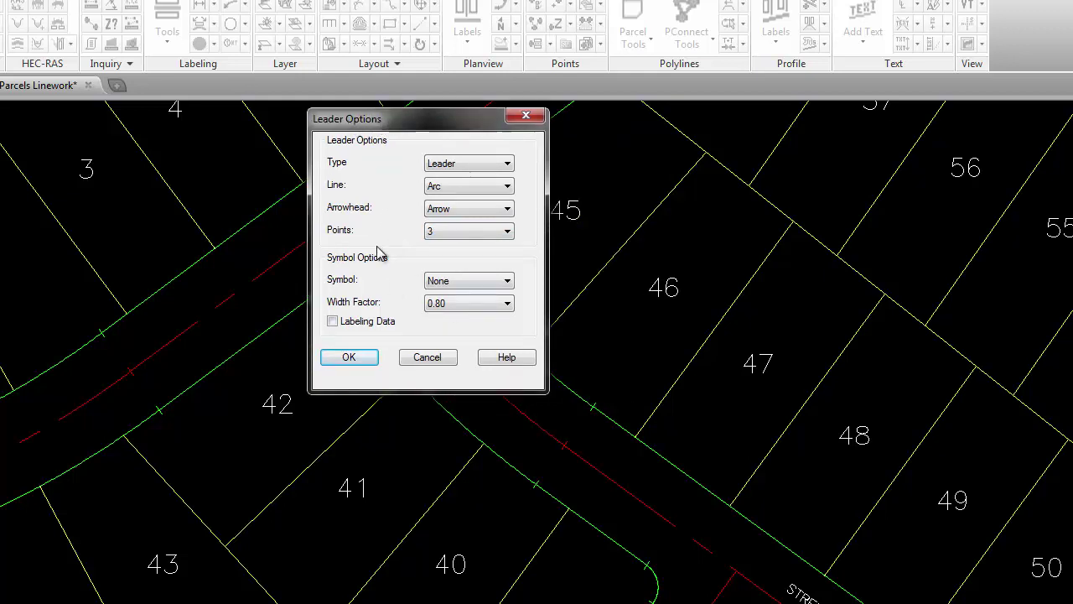
Step: Review the available leader symbols, try the MLeader type, and check the width factor choices
click(496, 284)
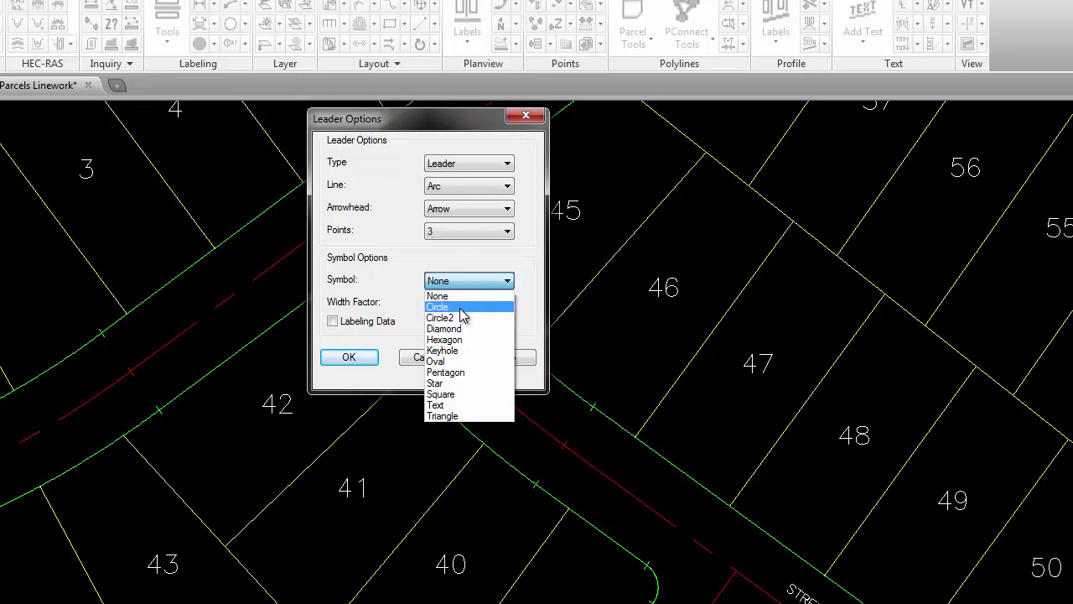
click(479, 163)
click(479, 163)
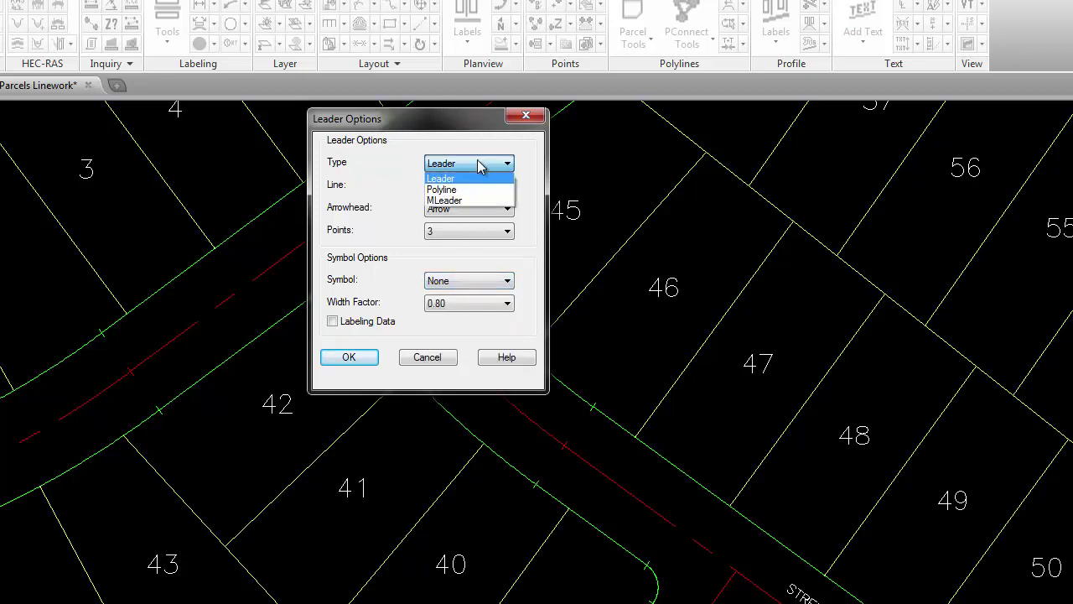
click(447, 201)
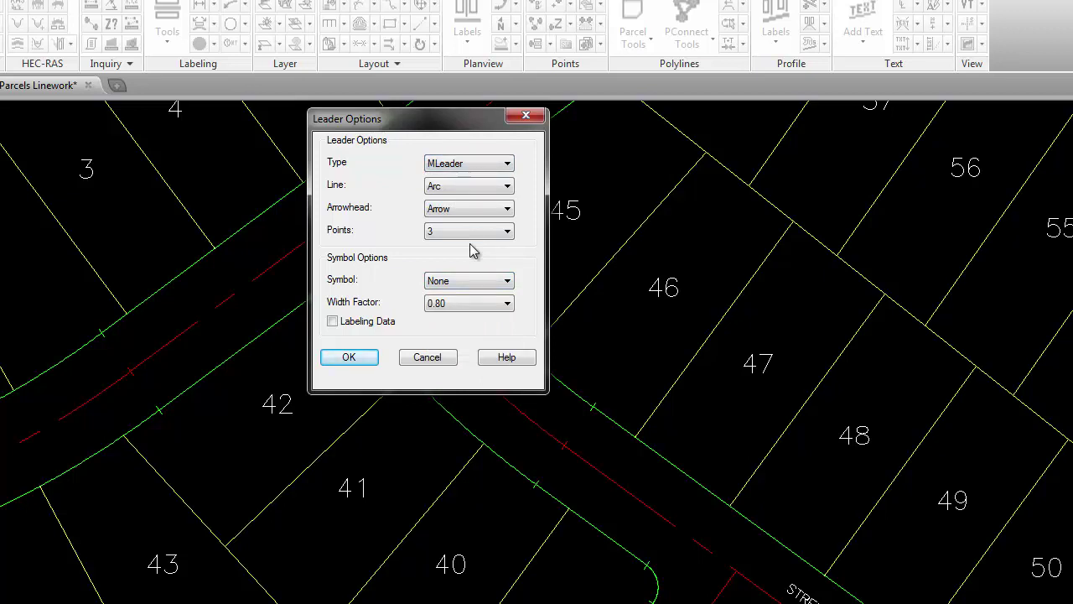
click(446, 308)
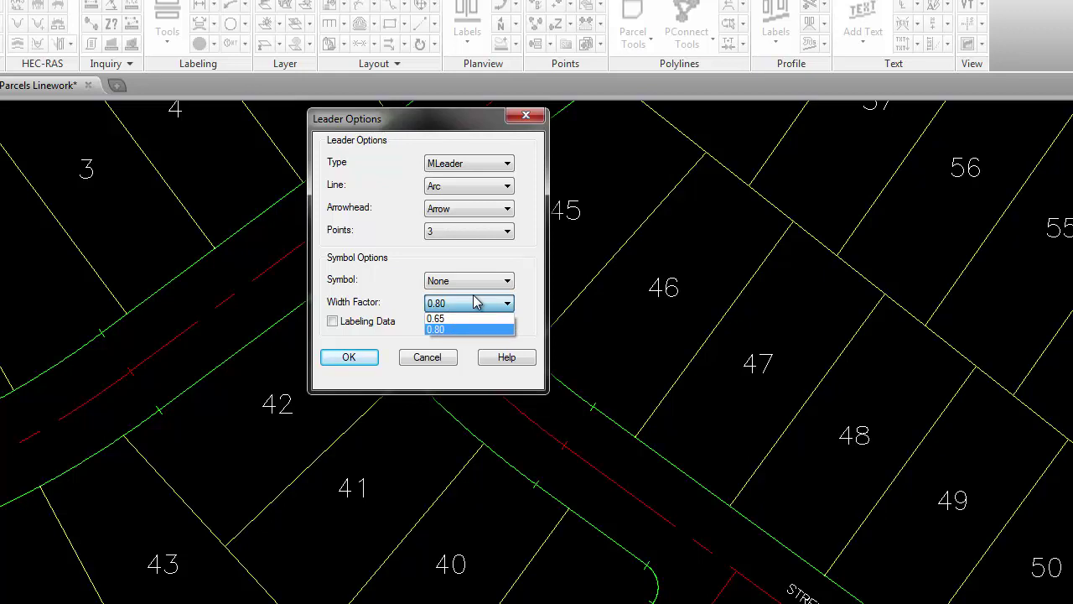
click(453, 263)
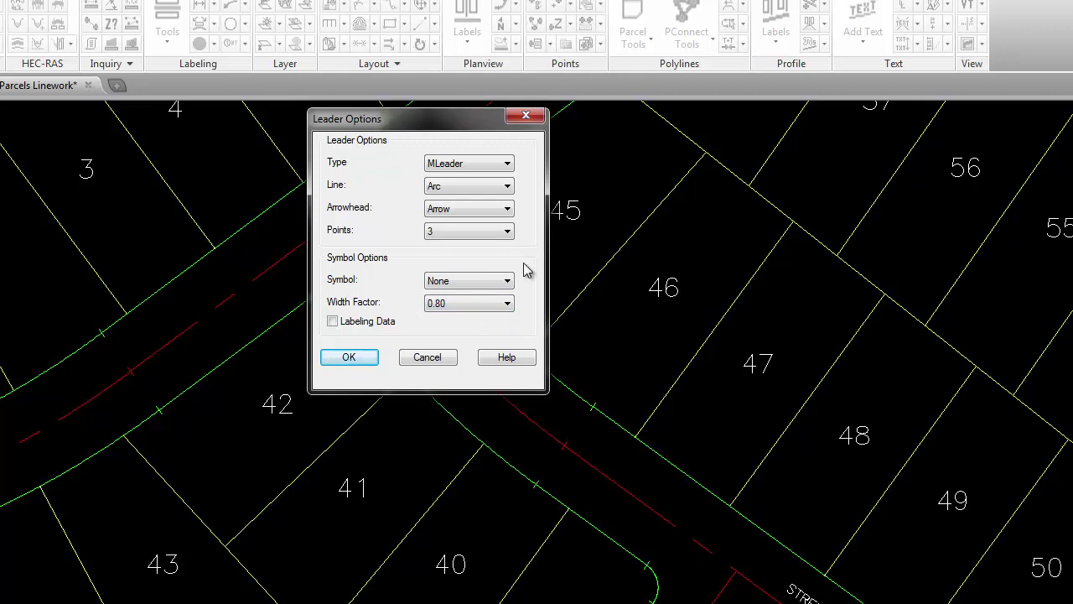
Step: Set the leader type to Leader and accept the leader options
click(457, 163)
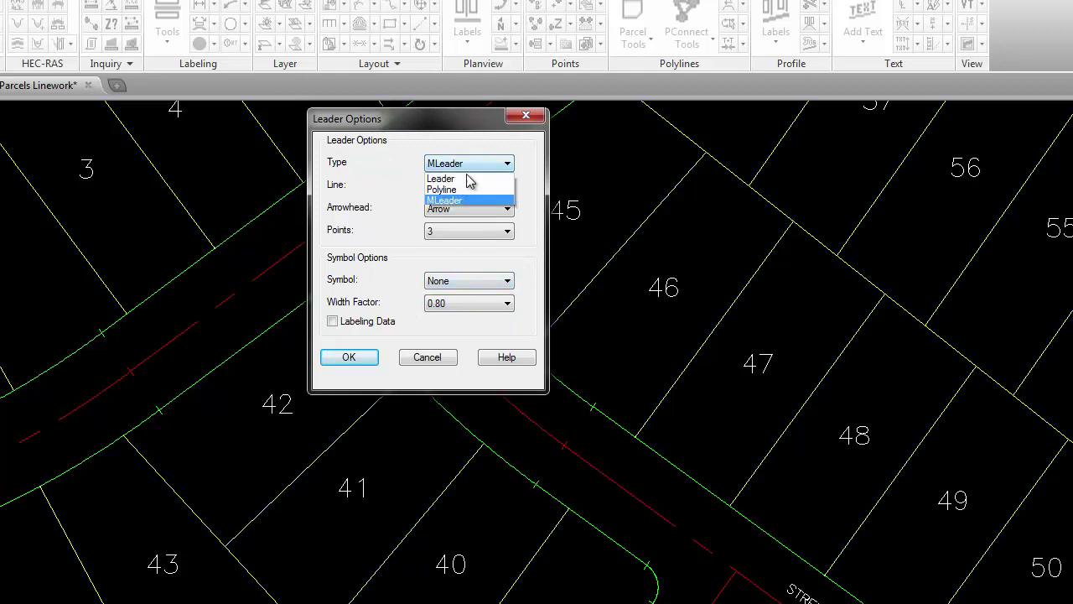
click(445, 174)
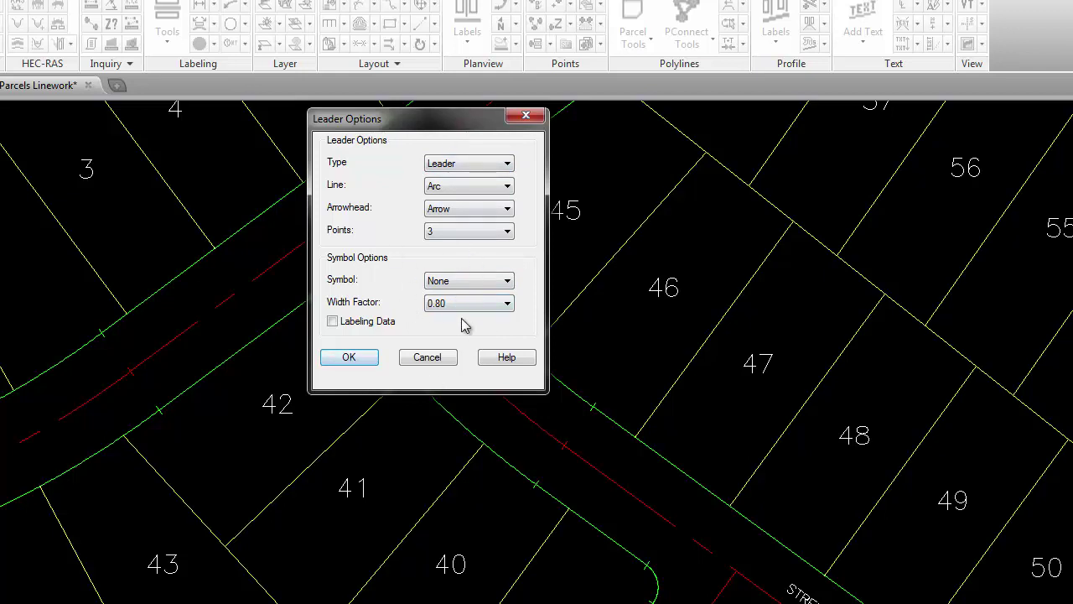
click(360, 364)
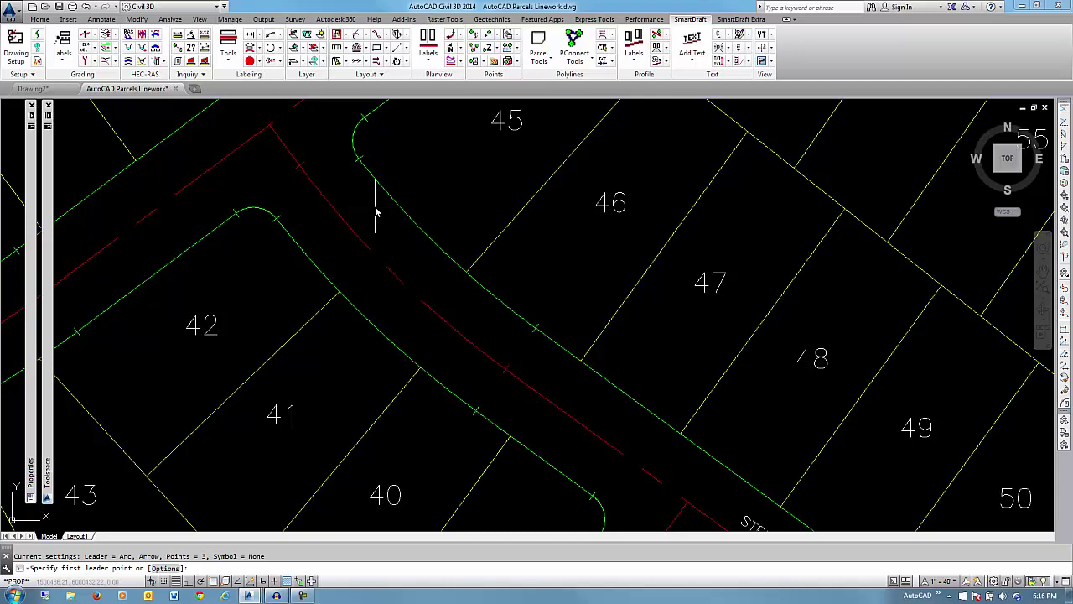
Step: Draw a three-point arc leader with its arrowhead in the street beside lot 45 and its tail inside the lot
click(377, 203)
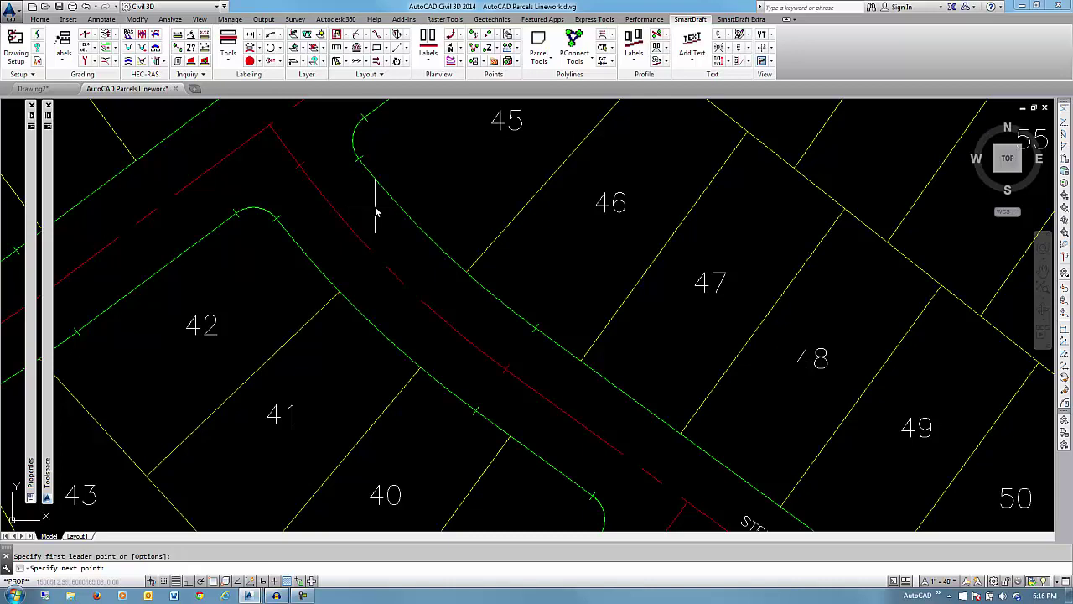
click(449, 173)
click(484, 176)
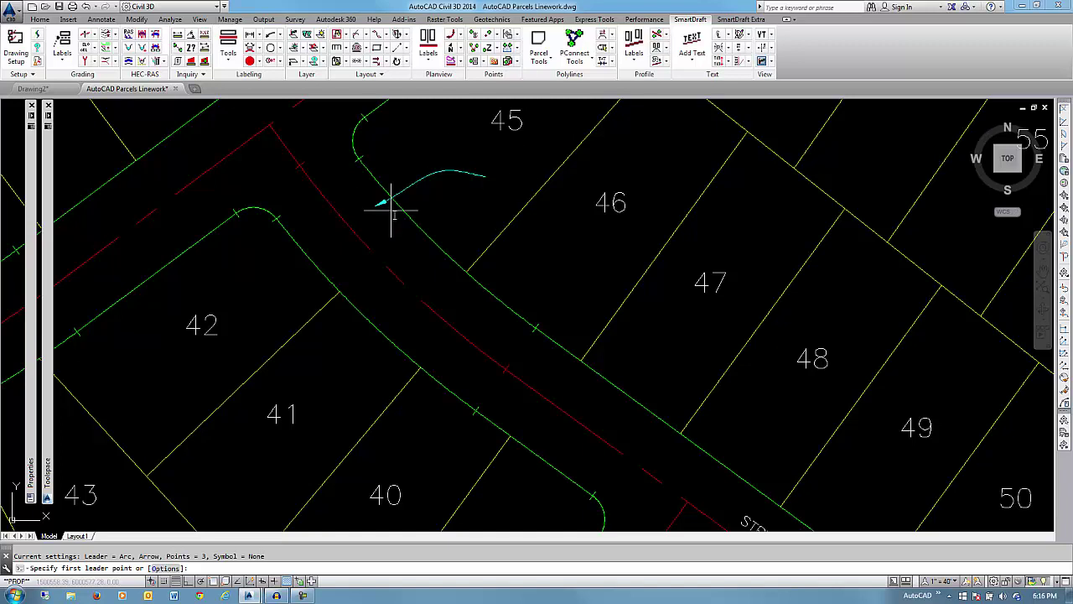
scroll(406, 235, down, 4)
scroll(406, 234, down, 5)
scroll(379, 204, up, 10)
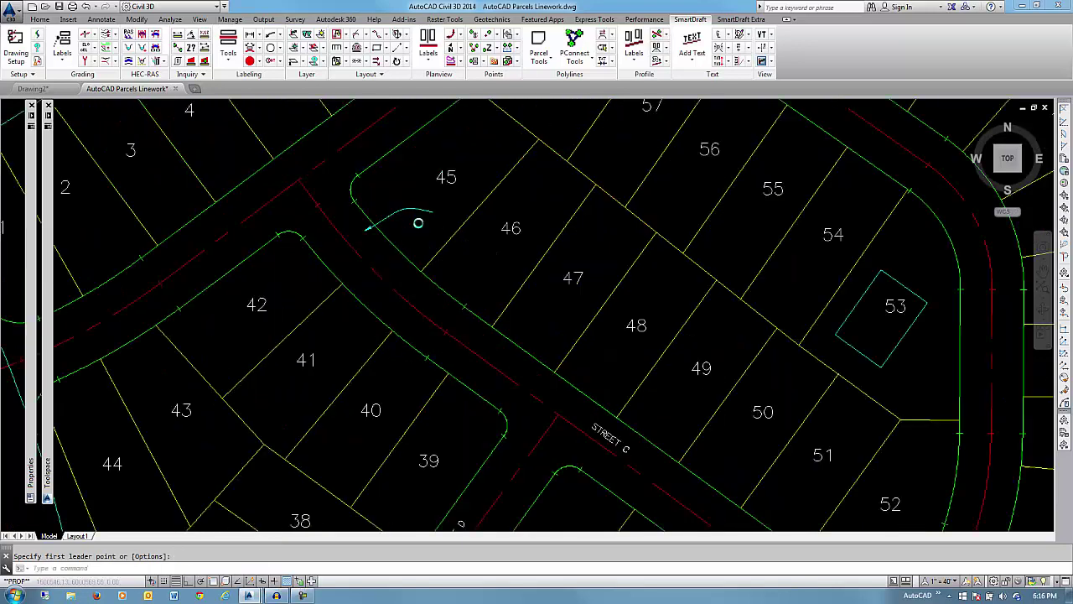
scroll(410, 197, down, 2)
key(Escape)
Step: Stretch the arc leader by moving its middle vertex and tail endpoint to reshape the curve
click(436, 190)
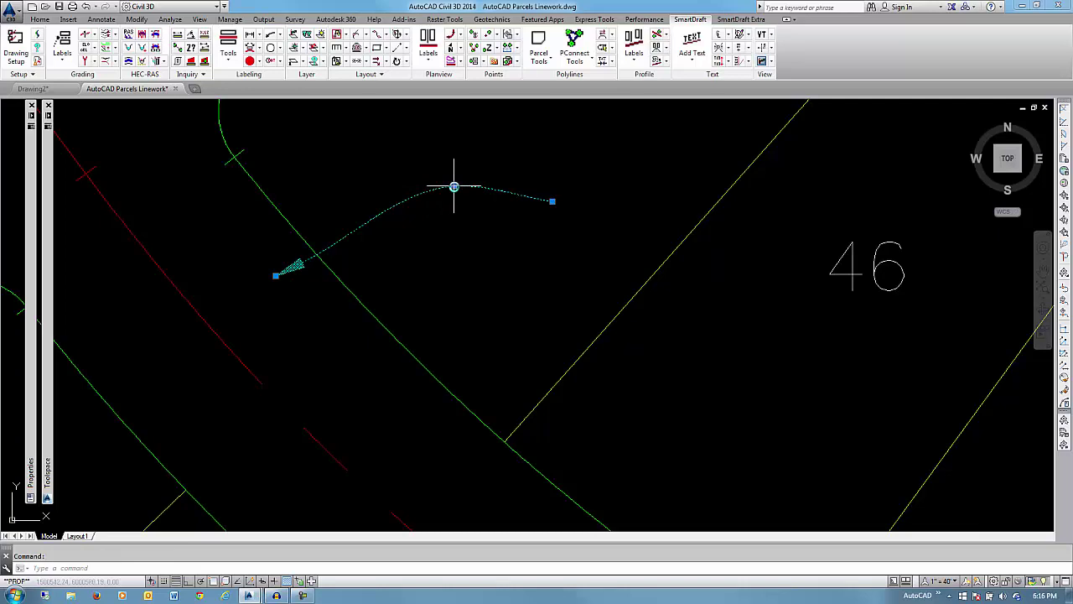
click(454, 185)
click(432, 315)
click(476, 175)
click(430, 316)
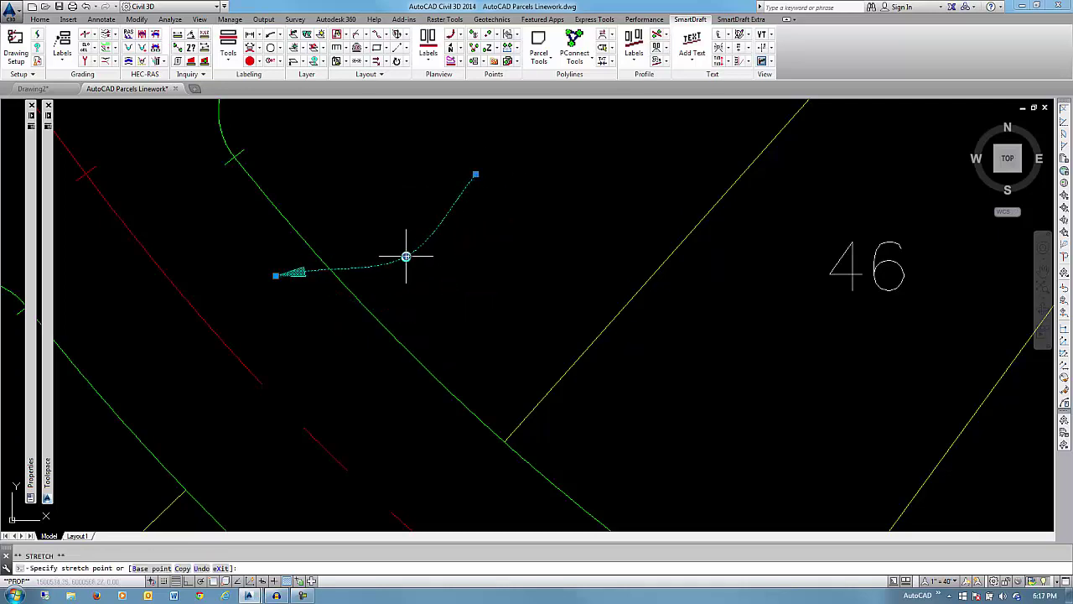
click(369, 161)
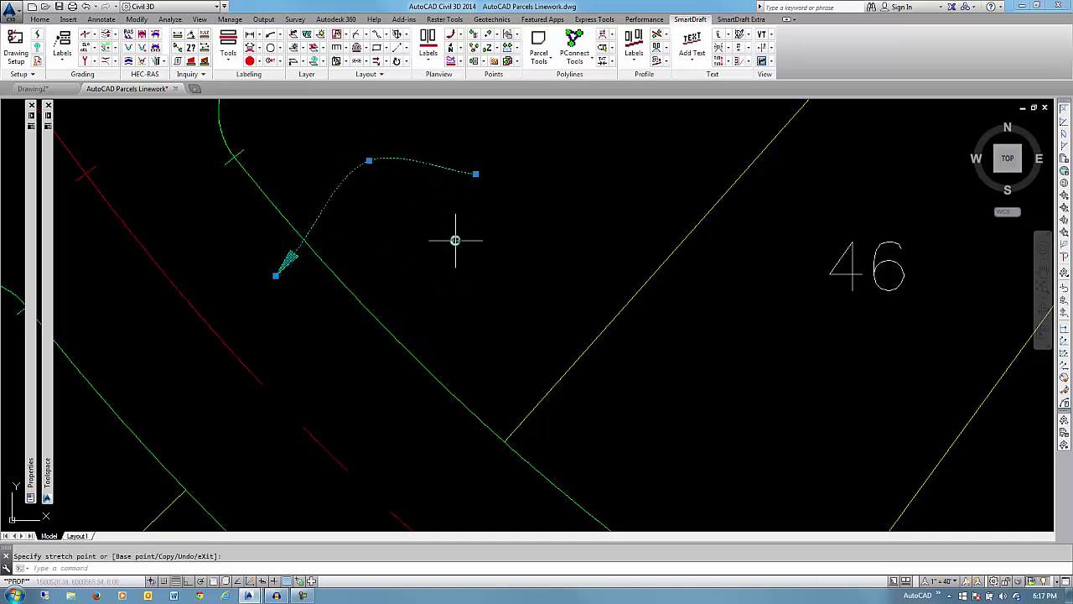
key(Escape)
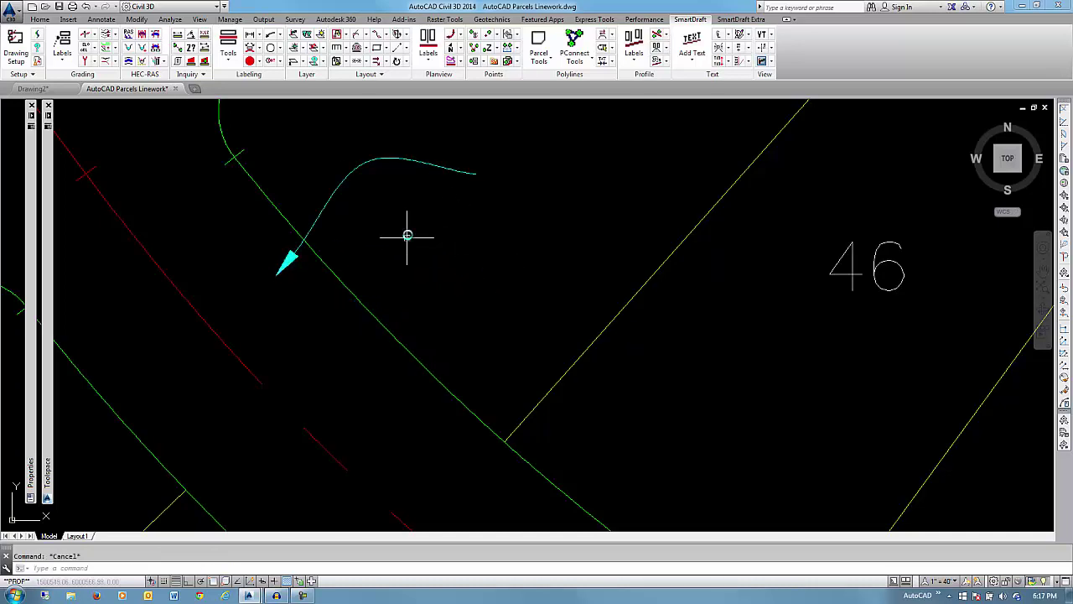
Step: Erase the arc leader beside lot 45
text(e)
key(Return)
click(465, 202)
click(416, 148)
key(Return)
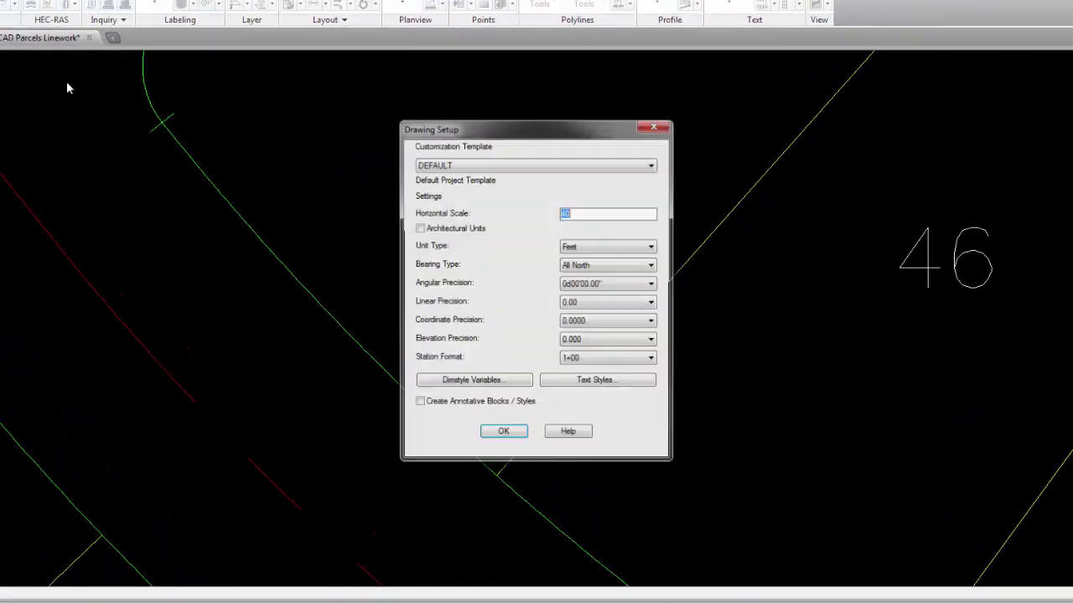
Step: Enable Create Annotative Blocks / Styles in the Drawing Setup and accept the settings
click(405, 416)
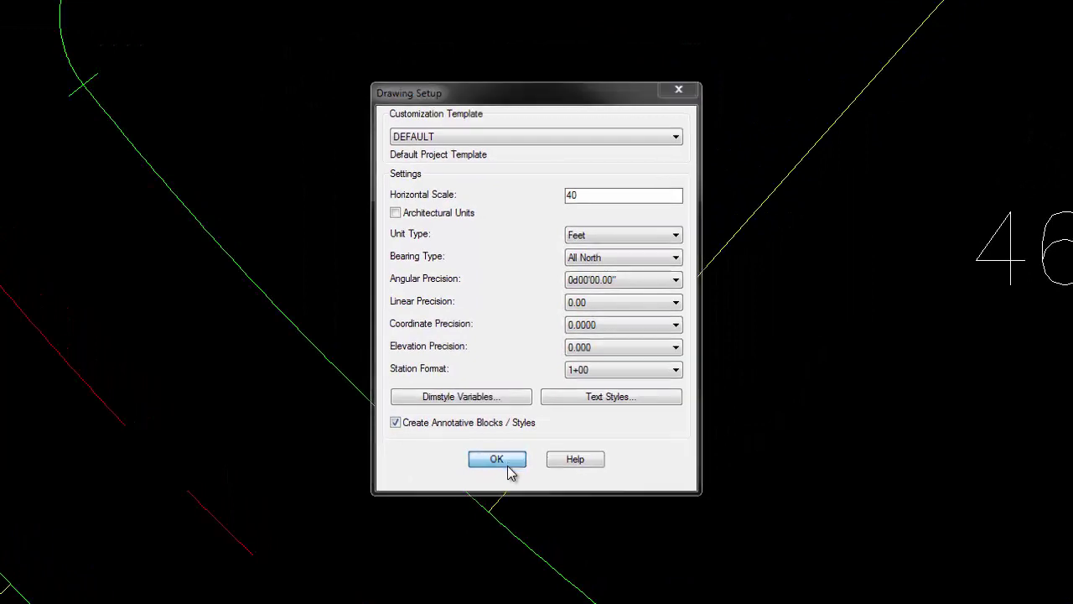
click(503, 463)
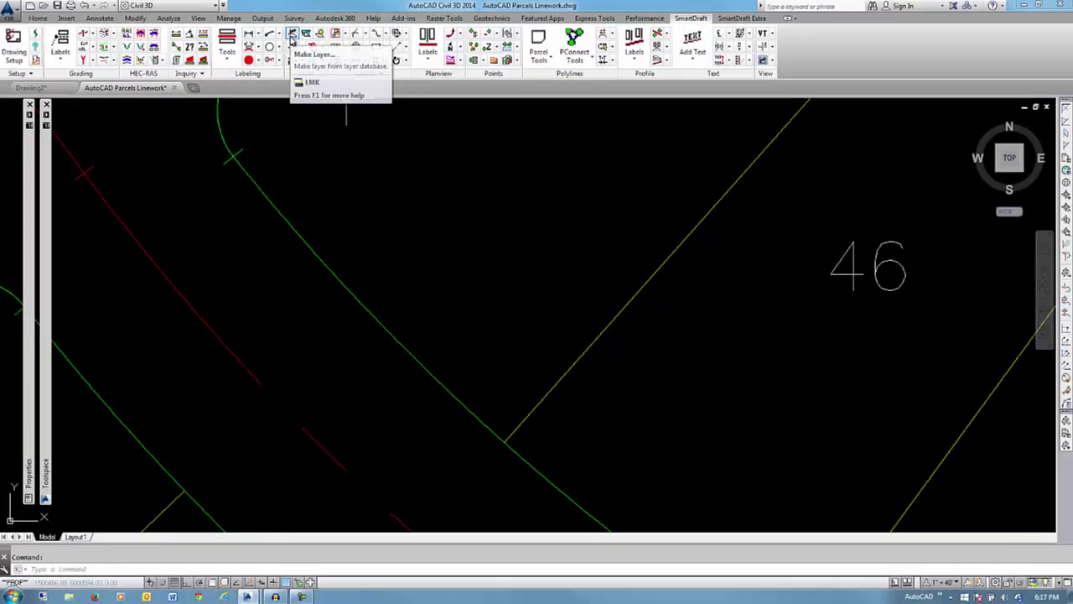
Step: Draw an annotative three-point arc leader from the street across the green lot line into the lot beside lot 46
text(le)
key(Return)
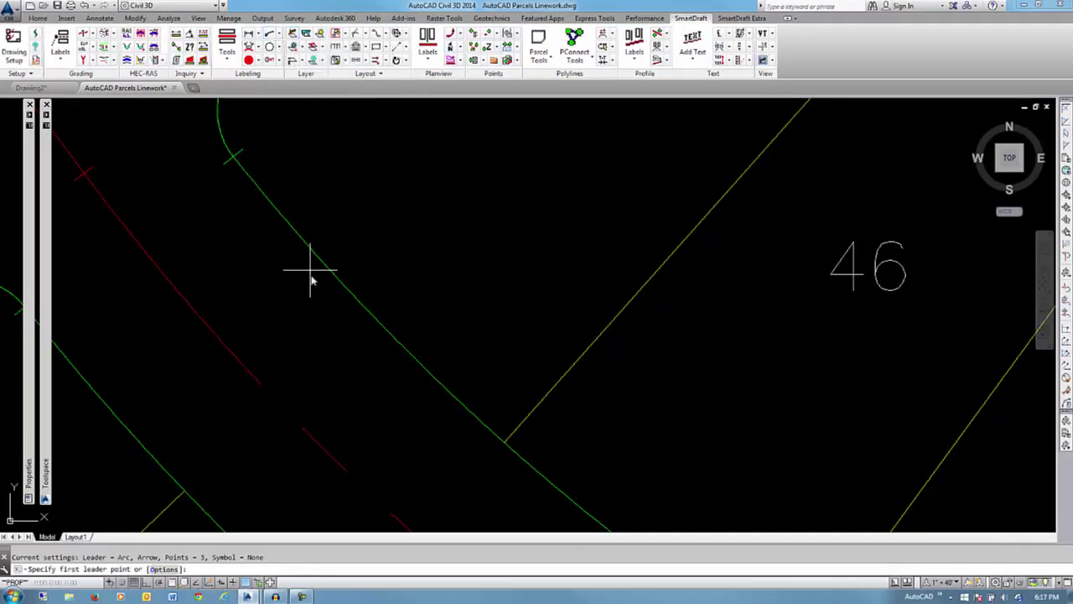
click(272, 277)
click(443, 179)
click(625, 198)
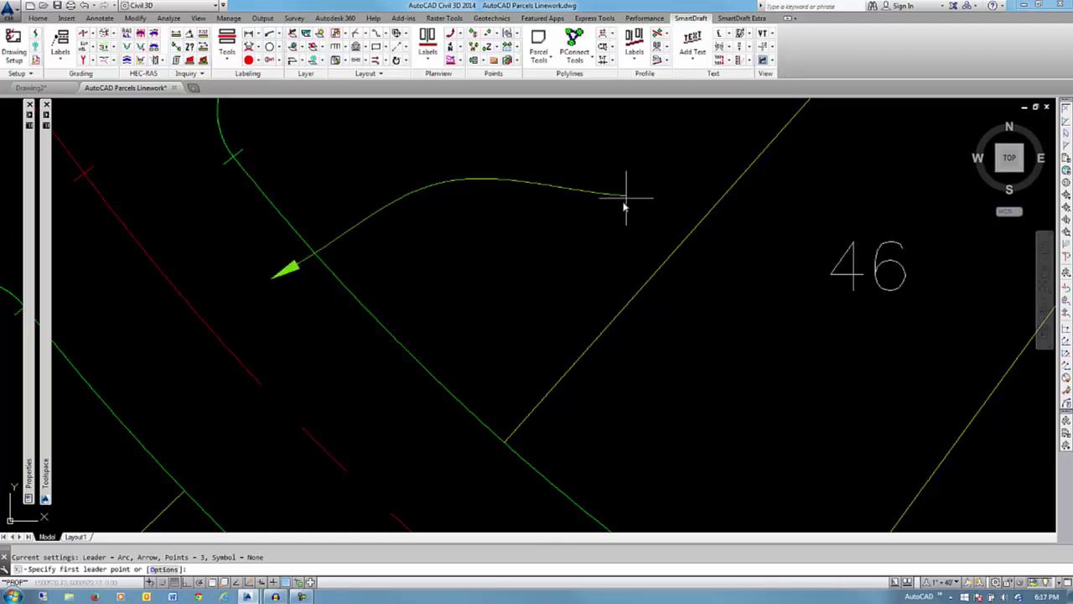
right_click(522, 265)
click(555, 282)
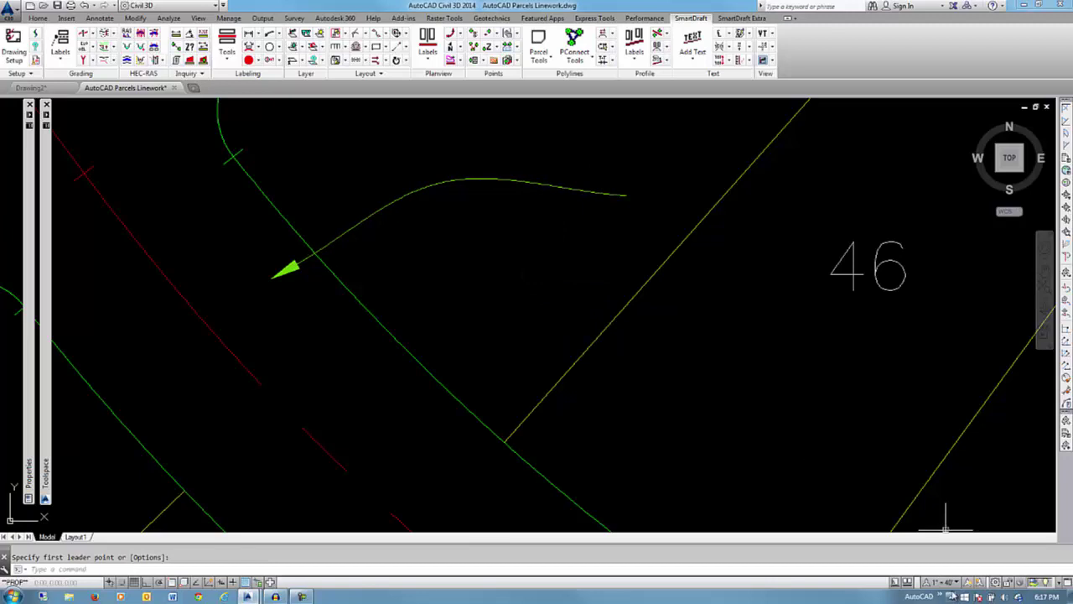
Step: Switch the annotation scale to 1" = 20' and back to 1" = 40' to test the leader's arrowhead scaling
click(943, 581)
click(961, 354)
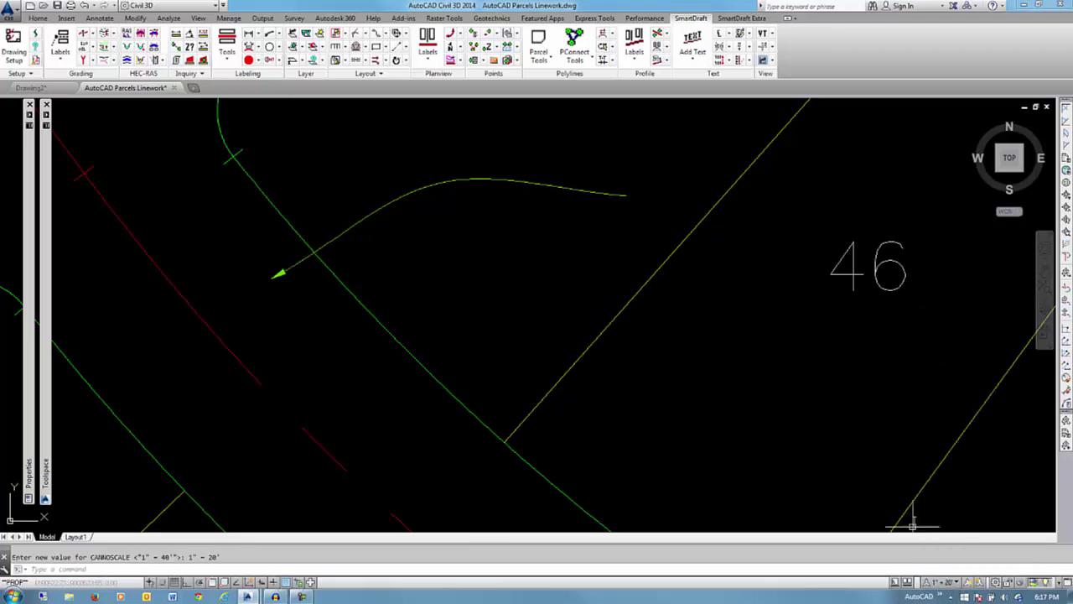
click(945, 582)
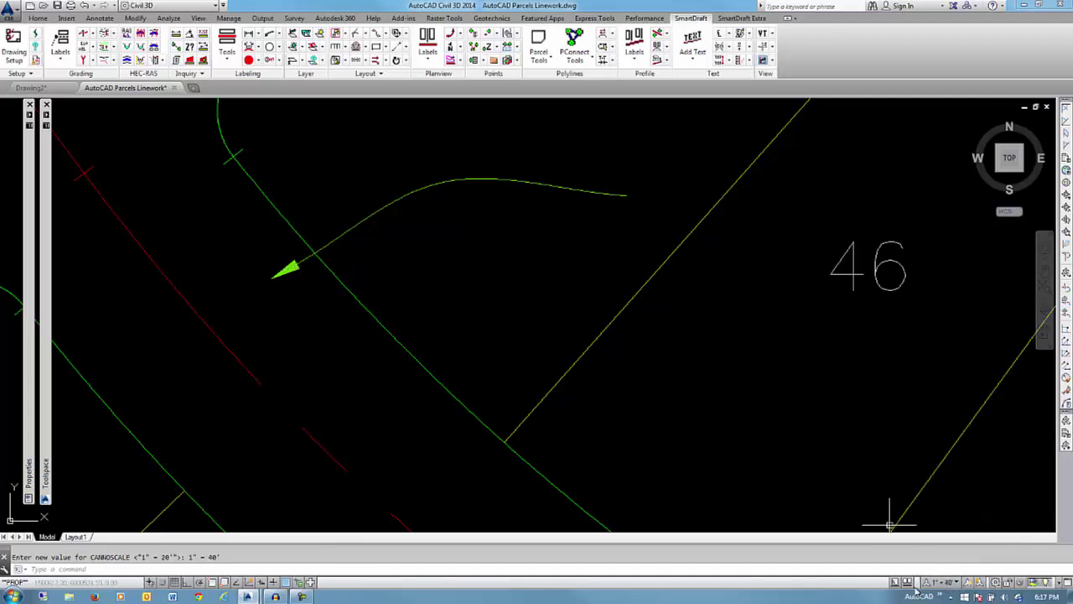
Step: Set the annotation scale to 1" = 20' and set the arc leader's symbol option to Circle
click(939, 581)
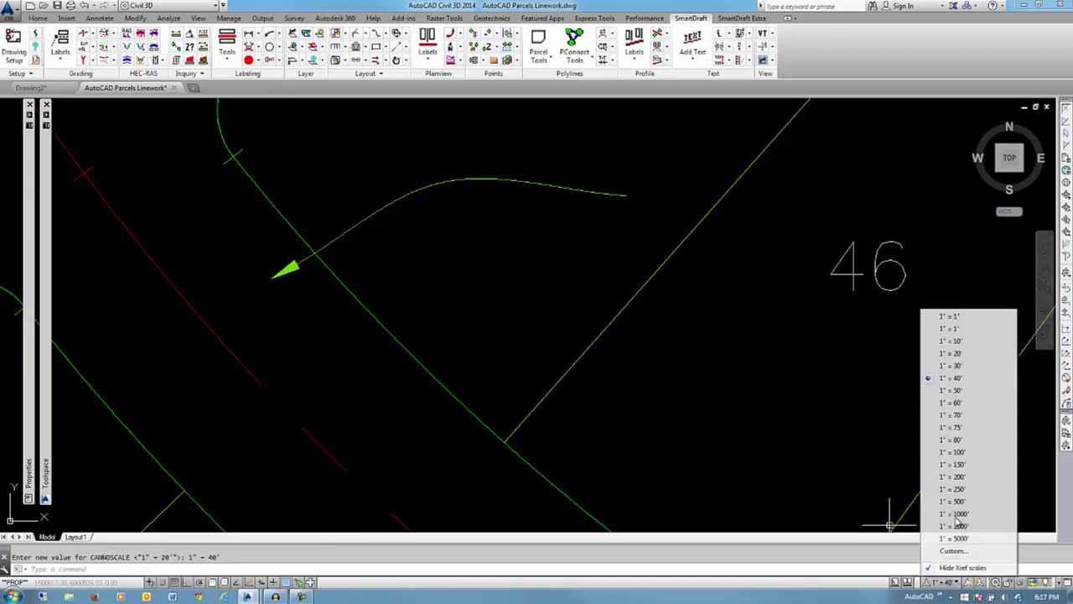
click(961, 355)
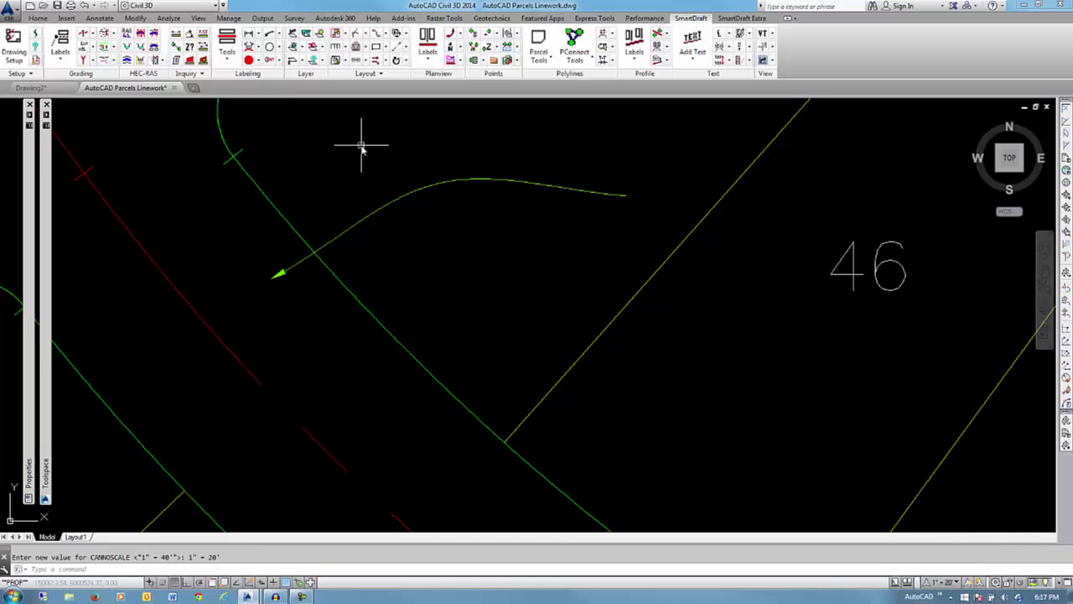
click(269, 33)
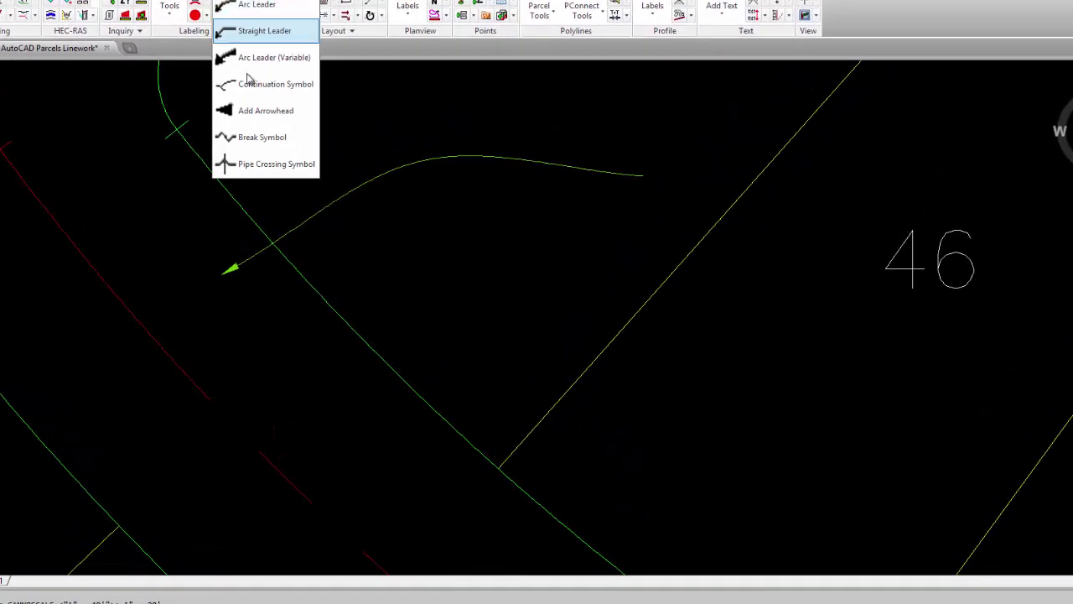
click(243, 8)
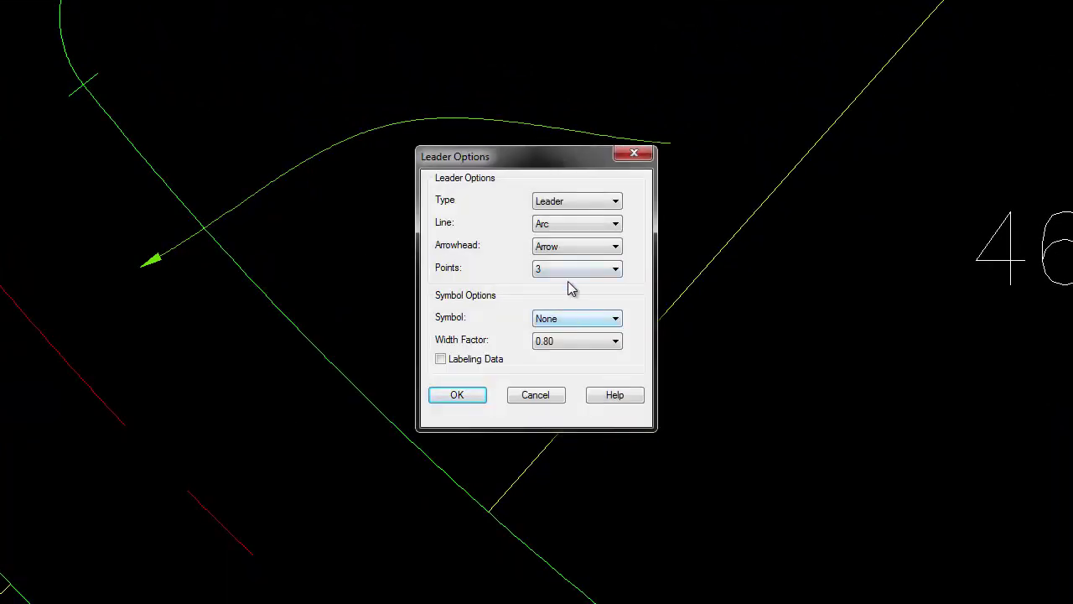
click(560, 322)
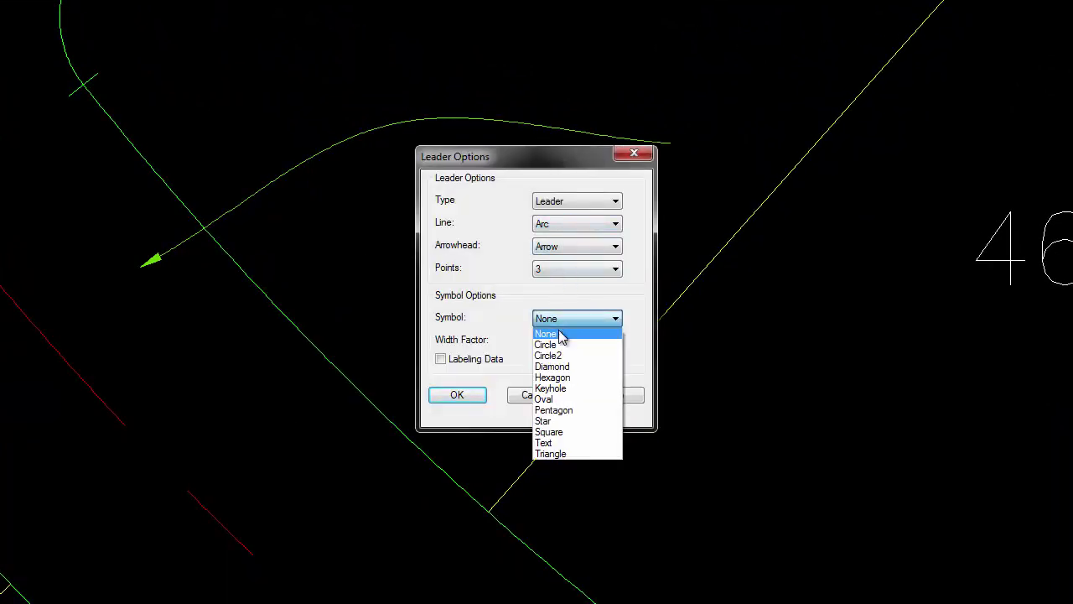
click(579, 341)
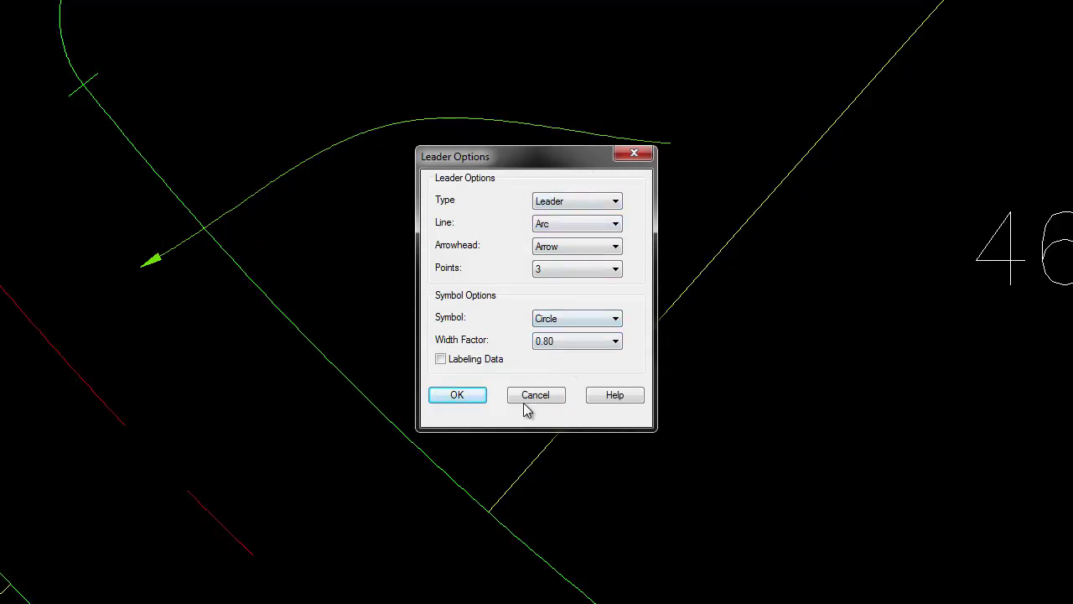
click(457, 395)
Step: Draw the three-point arc leader from the street across the green lot line, below the existing leader, with symbol text 4
click(240, 400)
click(571, 242)
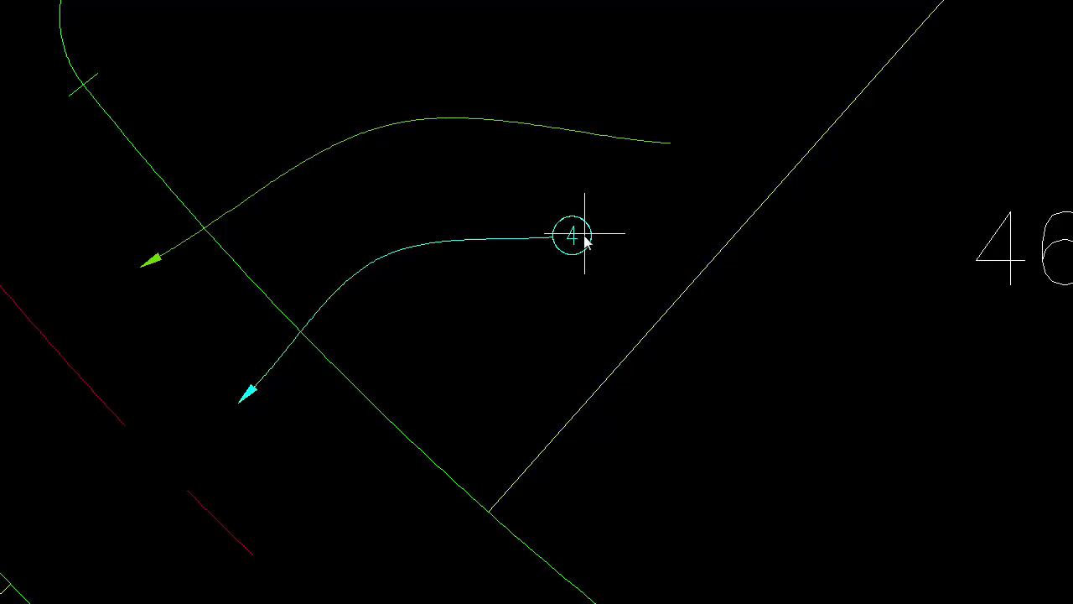
scroll(587, 232, up, 5)
scroll(630, 295, down, 4)
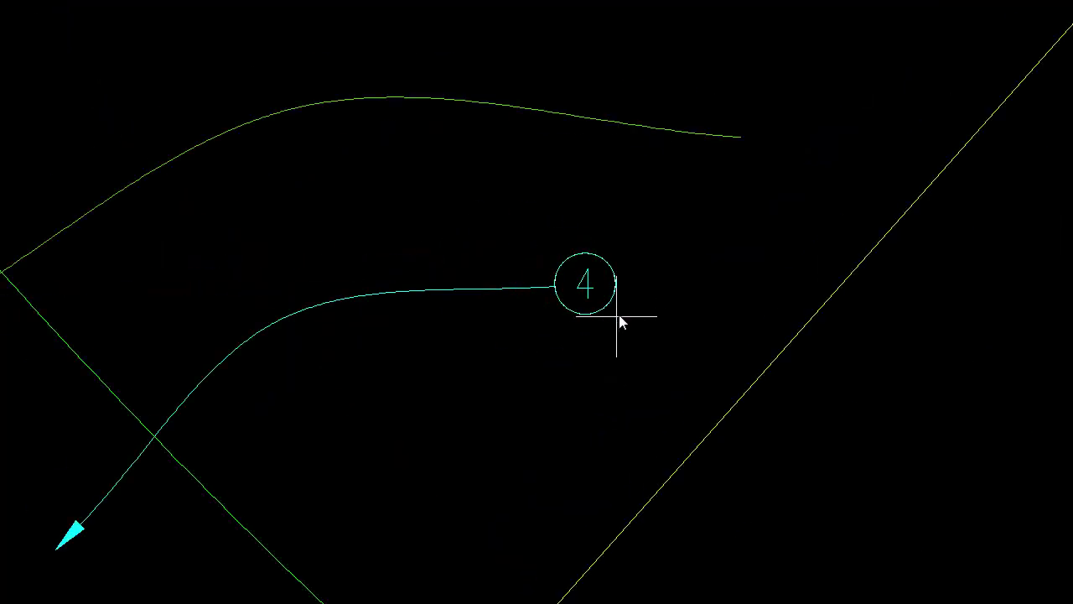
Step: Try moving the circled 4 symbol away from the end of its leader, and undo the move
click(607, 300)
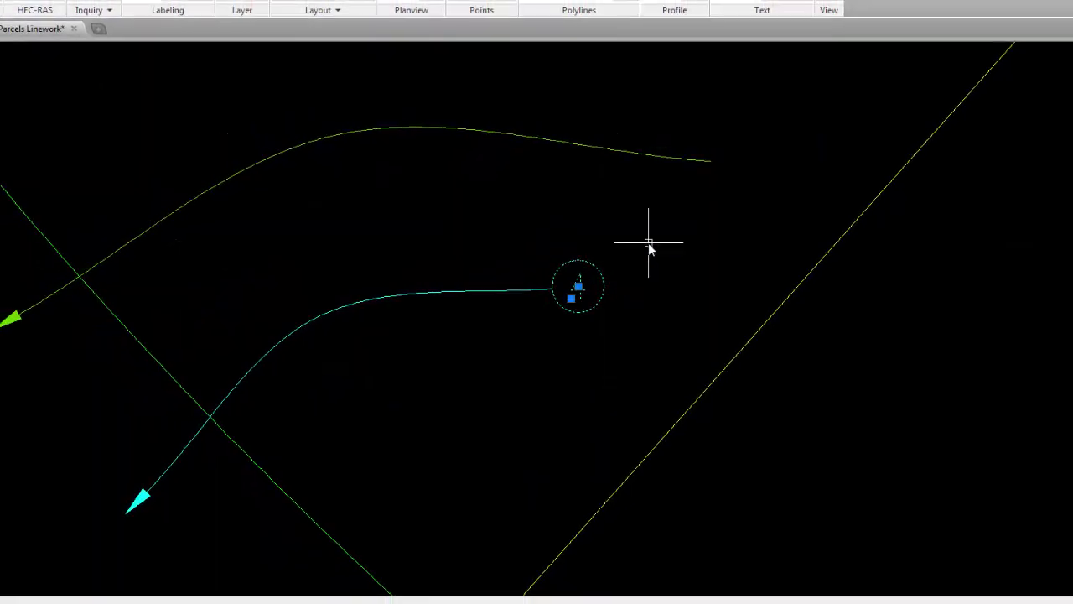
click(578, 286)
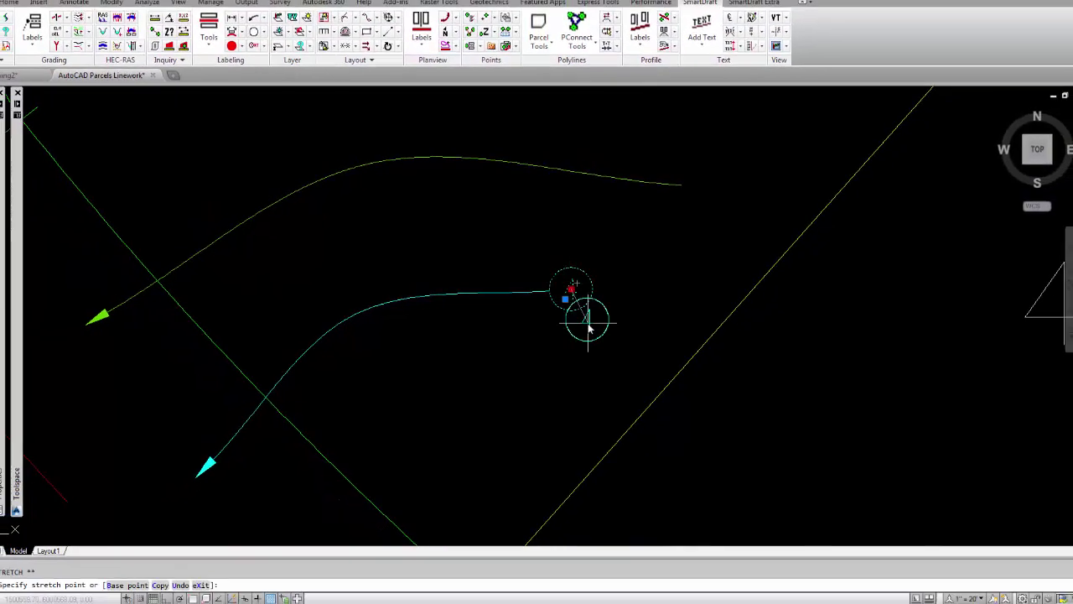
click(487, 366)
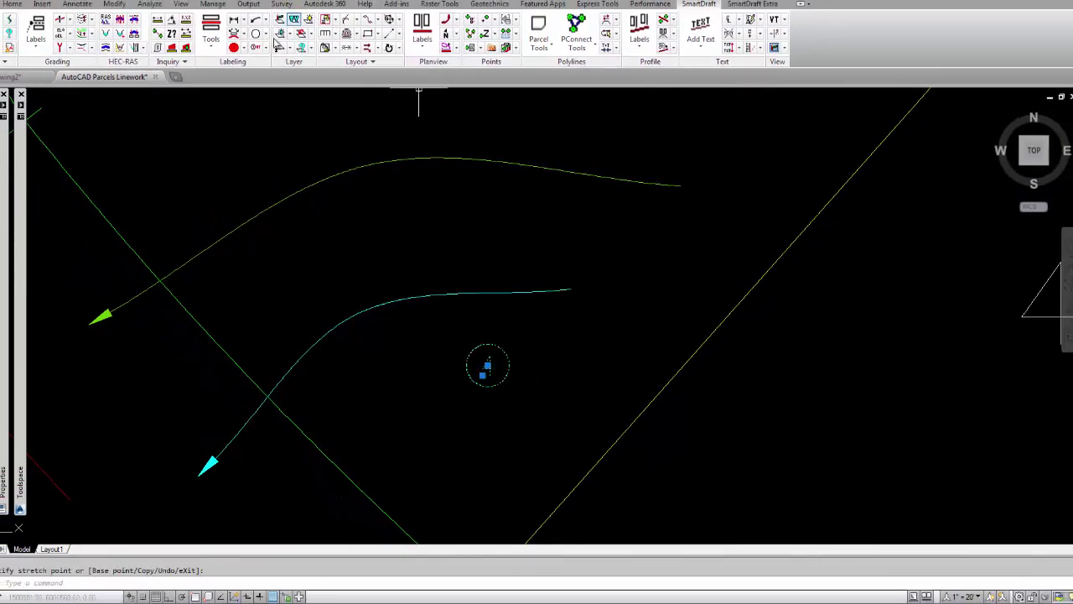
click(267, 34)
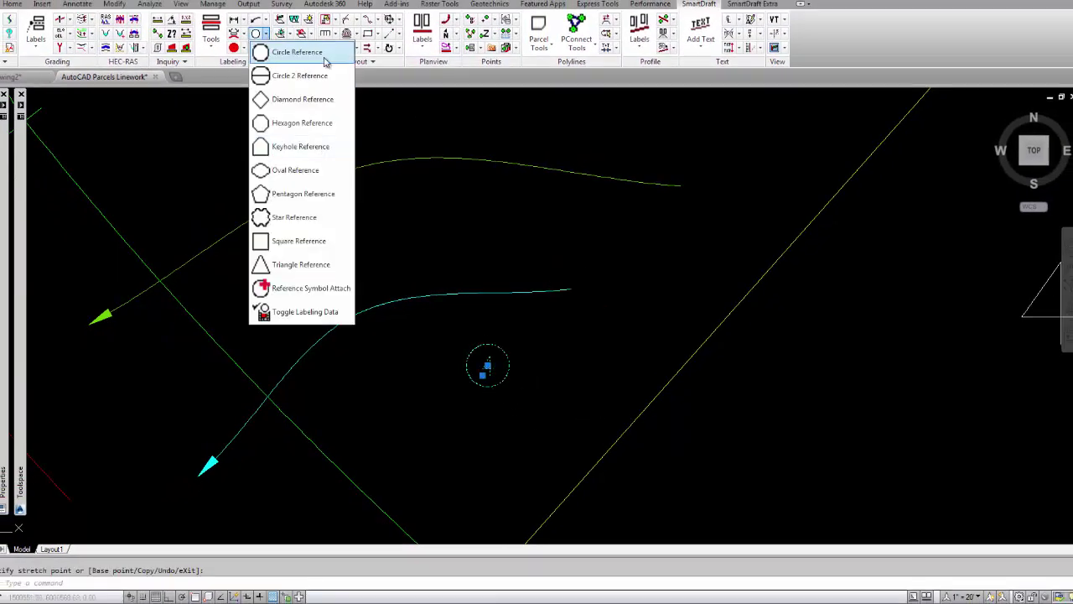
click(600, 263)
key(Escape)
key(ctrl+z)
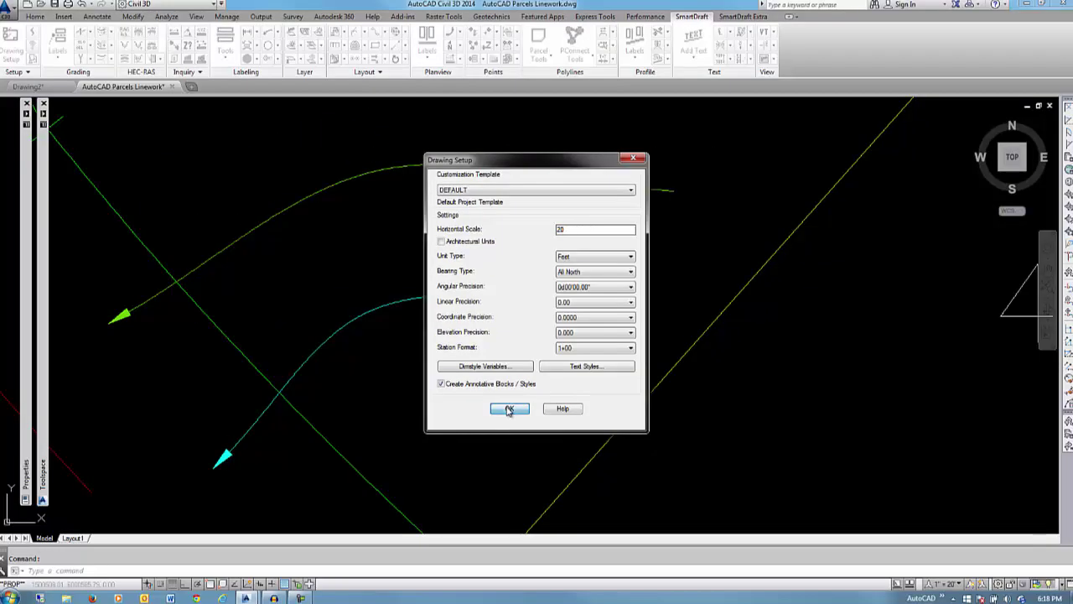
Step: Accept the Drawing Setup with horizontal scale 20, and test symbol scaling by switching the annotation scale to 1" = 40' and back to 1" = 20'
click(496, 459)
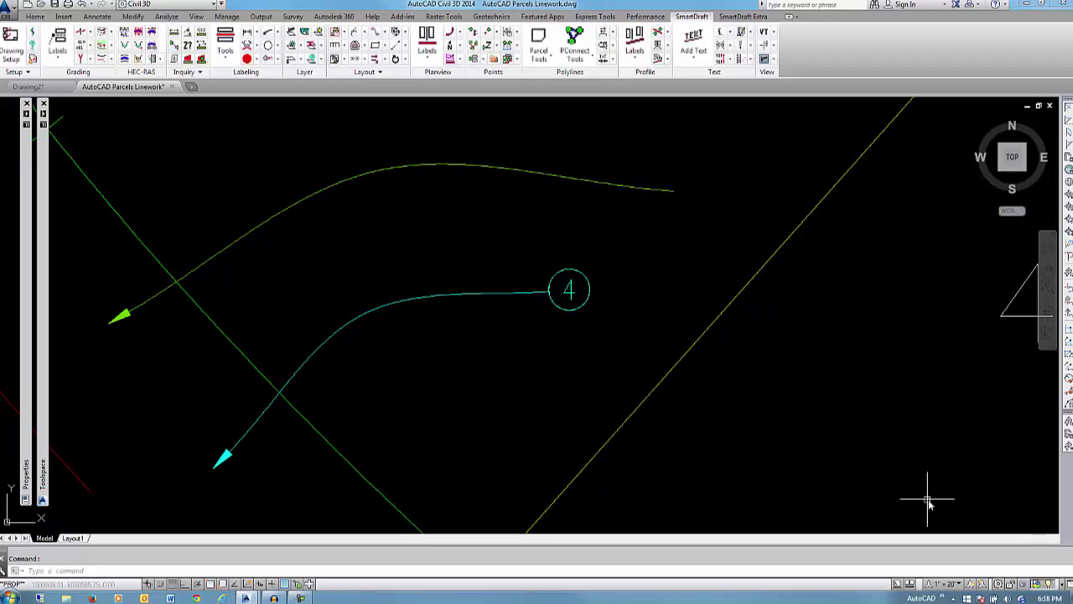
click(946, 584)
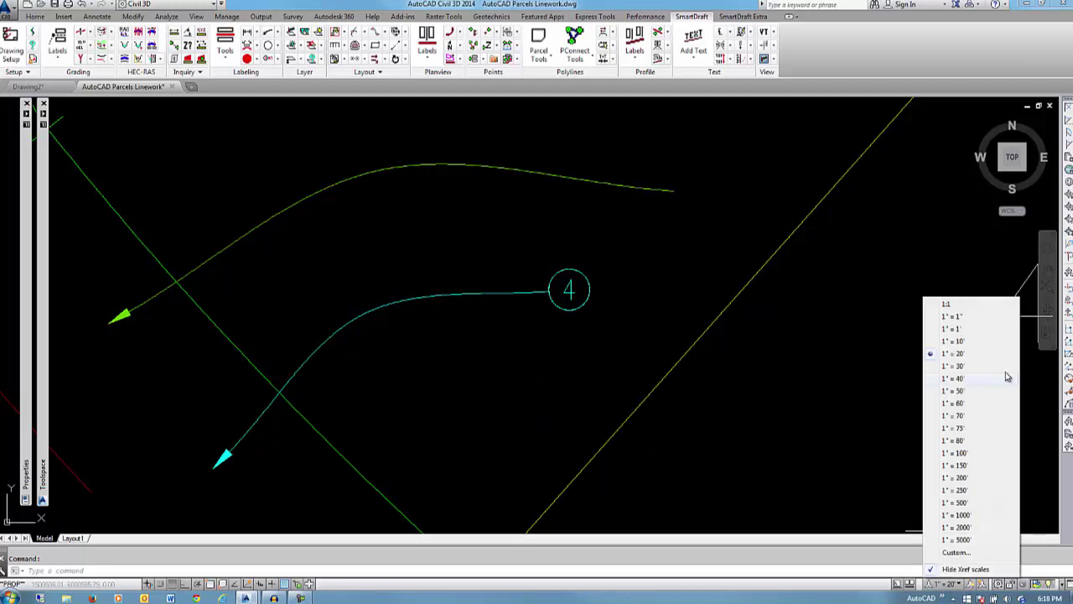
click(960, 379)
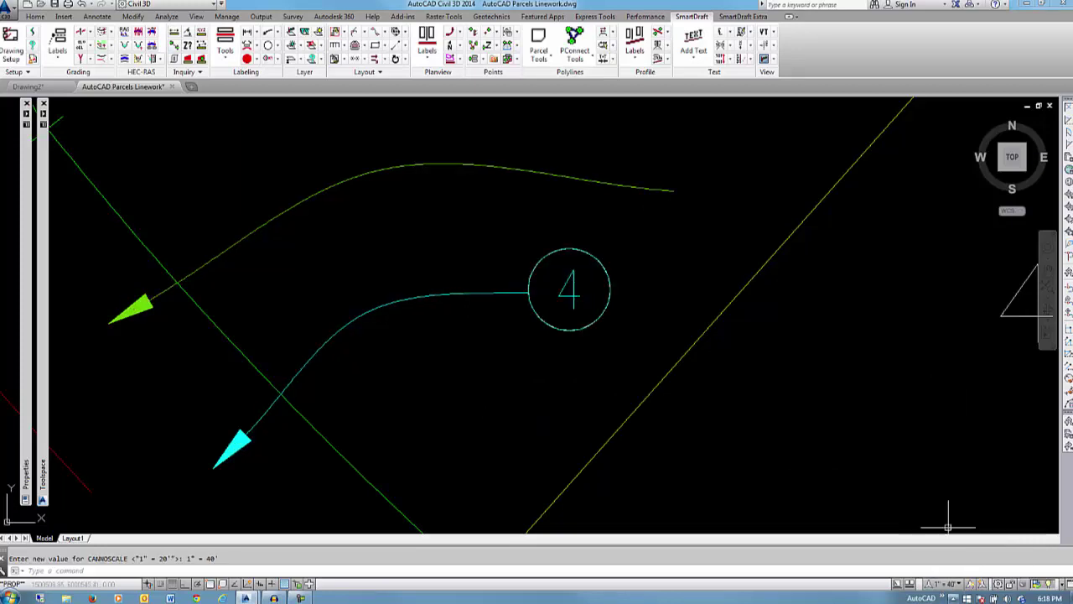
click(950, 584)
click(960, 354)
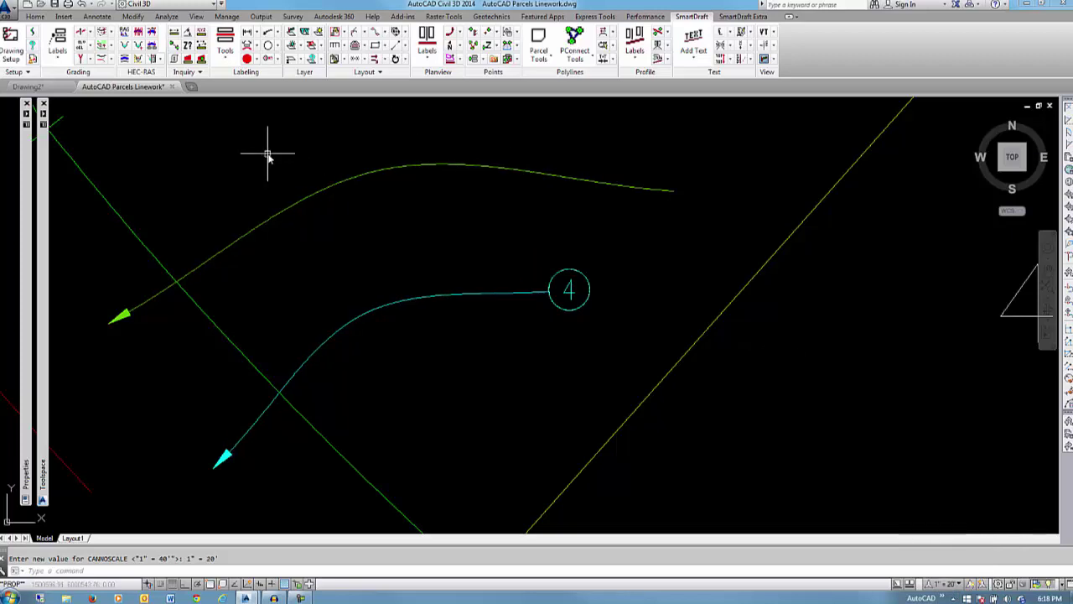
Step: Start another arc leader and change its type option to MLeader, keeping the arc line, three points and Circle symbol
click(279, 32)
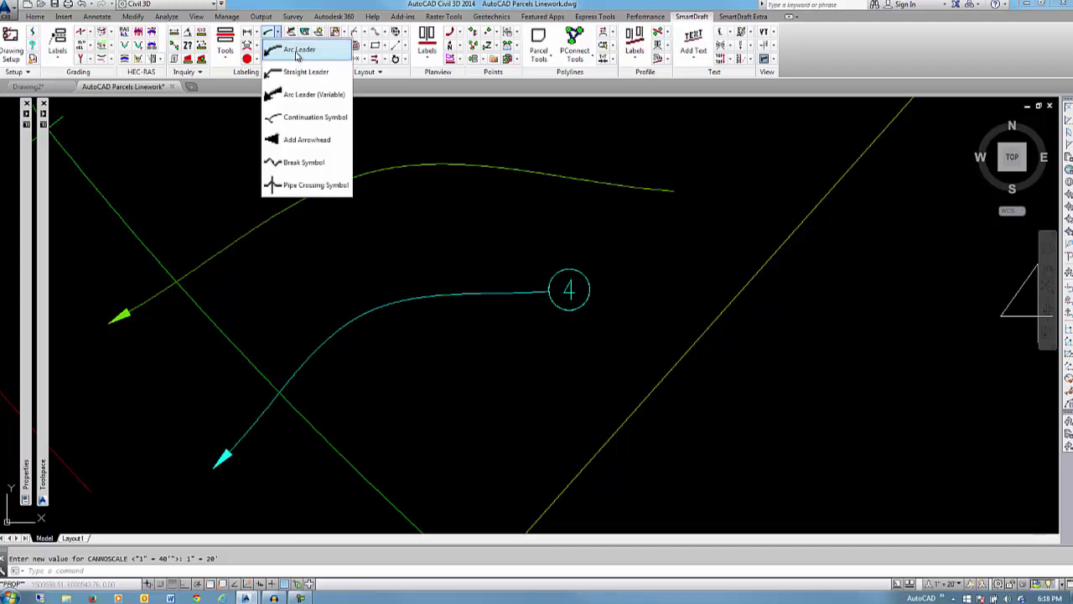
click(288, 44)
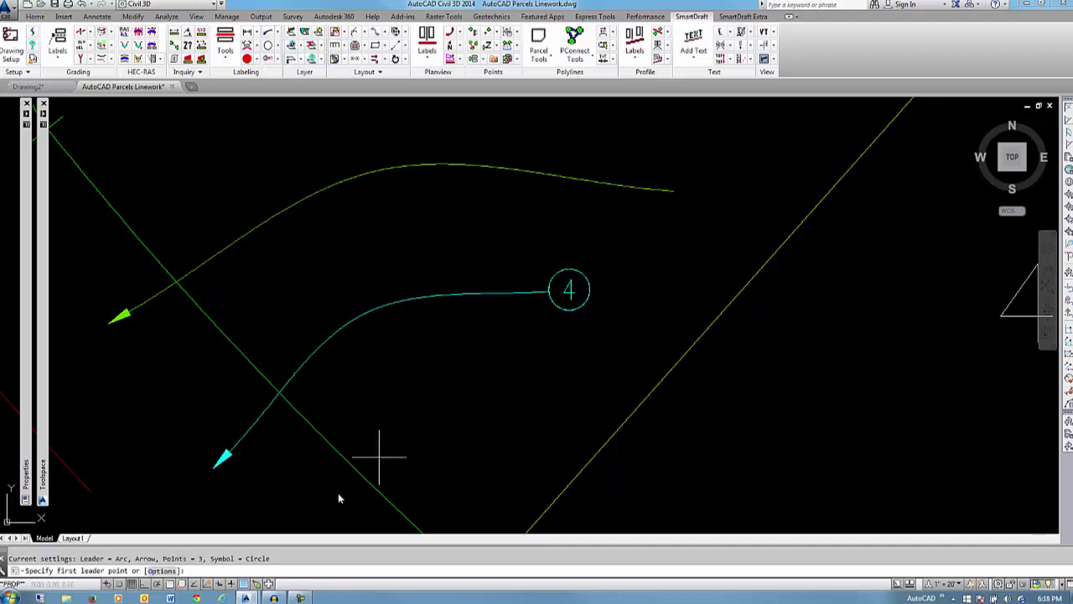
click(163, 570)
click(560, 235)
click(549, 260)
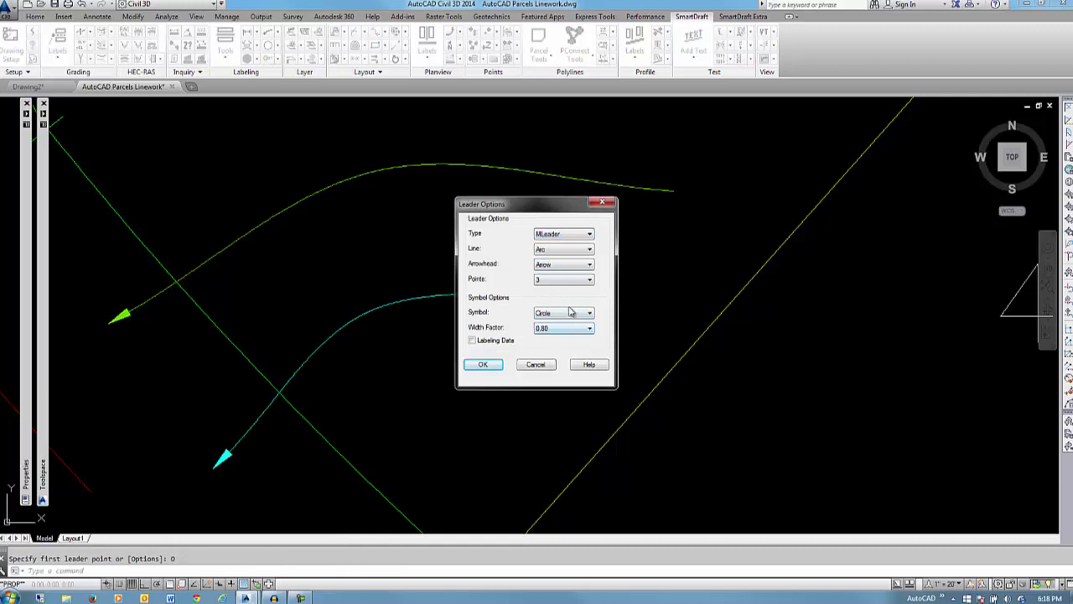
click(484, 365)
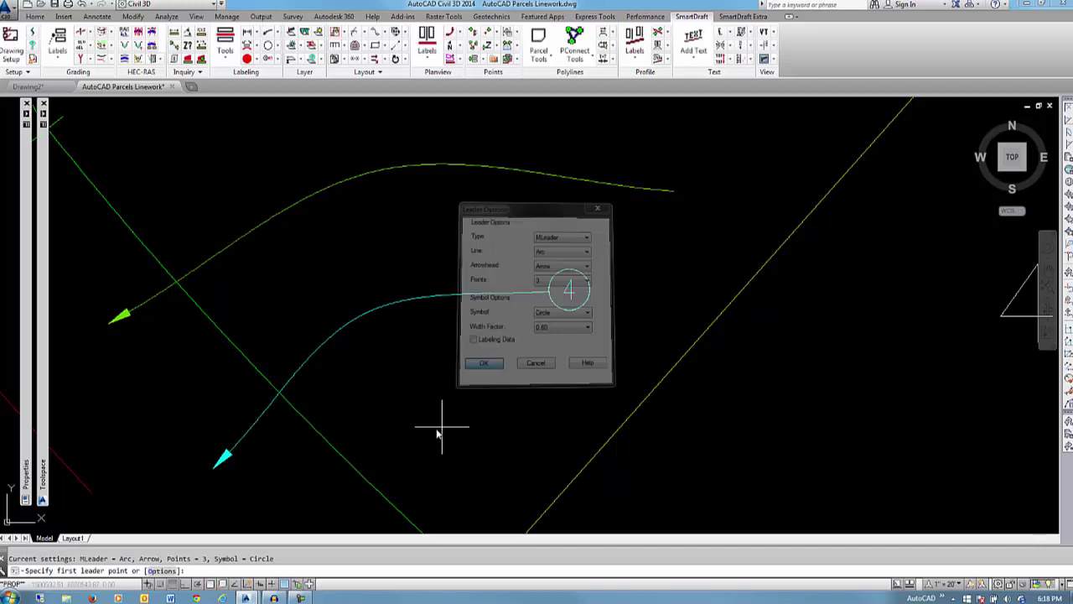
Step: Draw a three-point multileader below the circled leader, ending beyond the yellow lot line, with symbol text 4
click(385, 431)
click(564, 364)
click(723, 393)
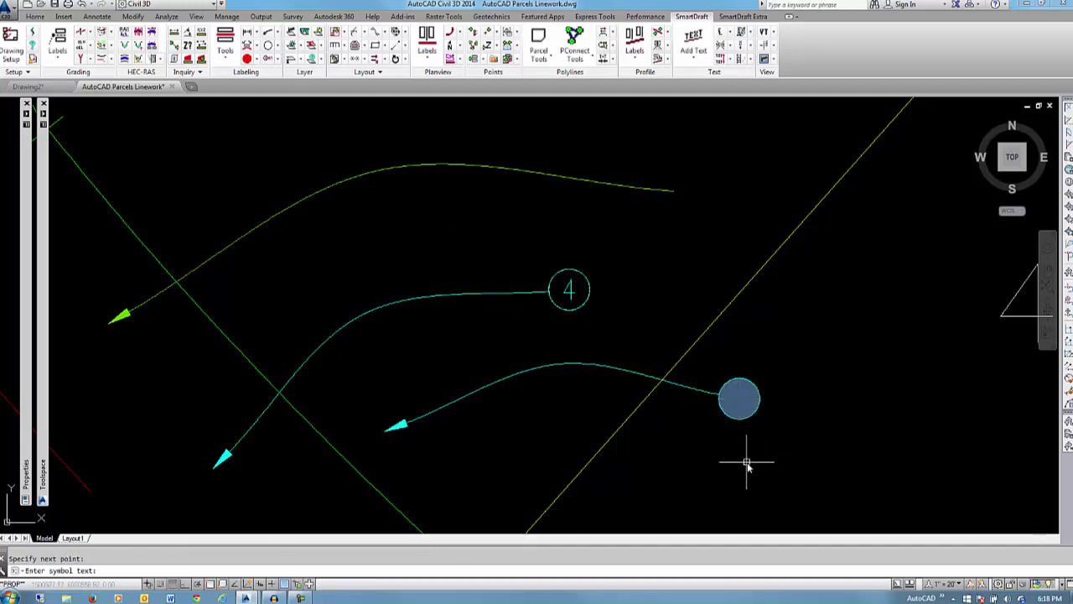
key(Return)
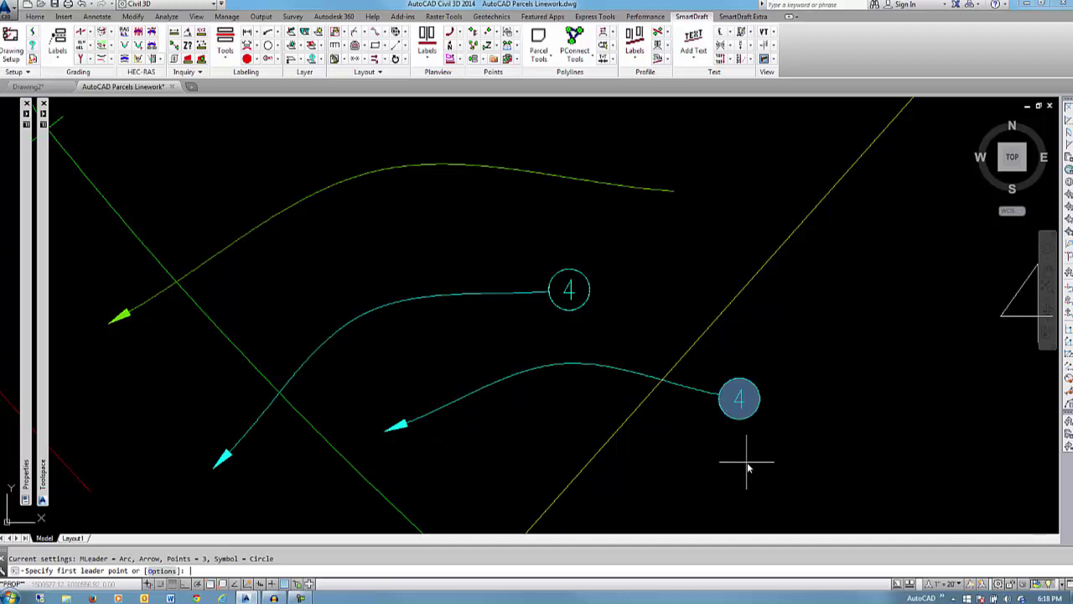
key(Escape)
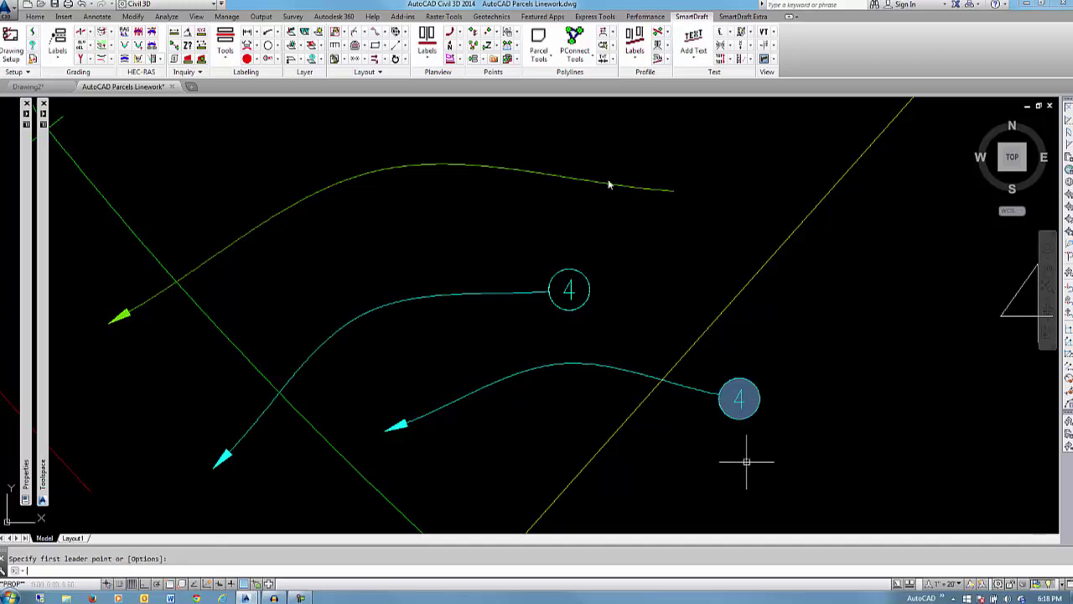
Step: Grip-stretch the multileader through several positions, leaving its symbol beside the green lot line and its bend point just below the other circled leader
click(745, 395)
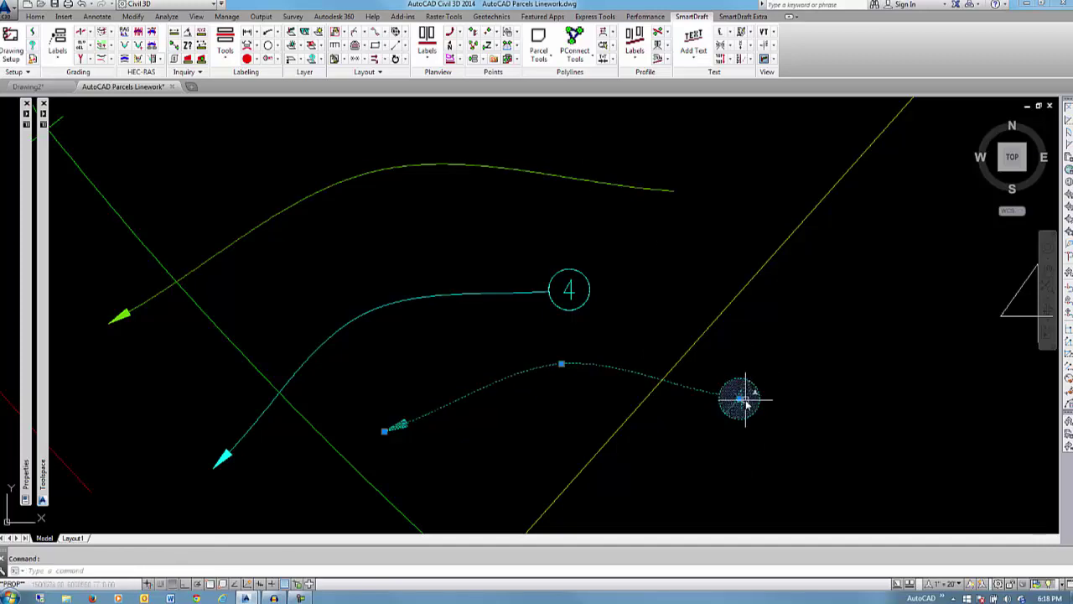
click(743, 399)
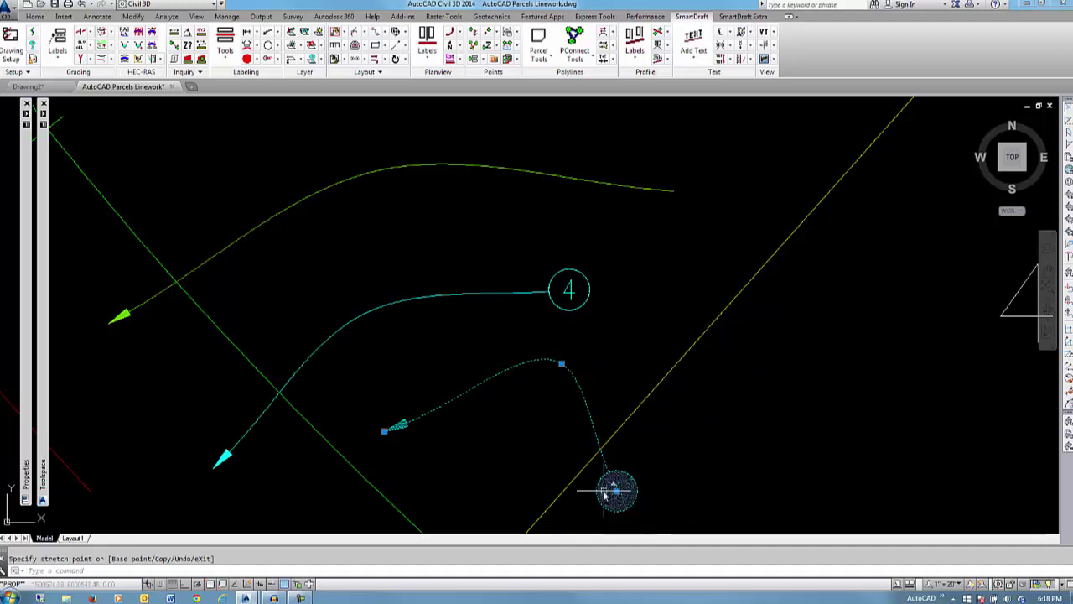
click(783, 269)
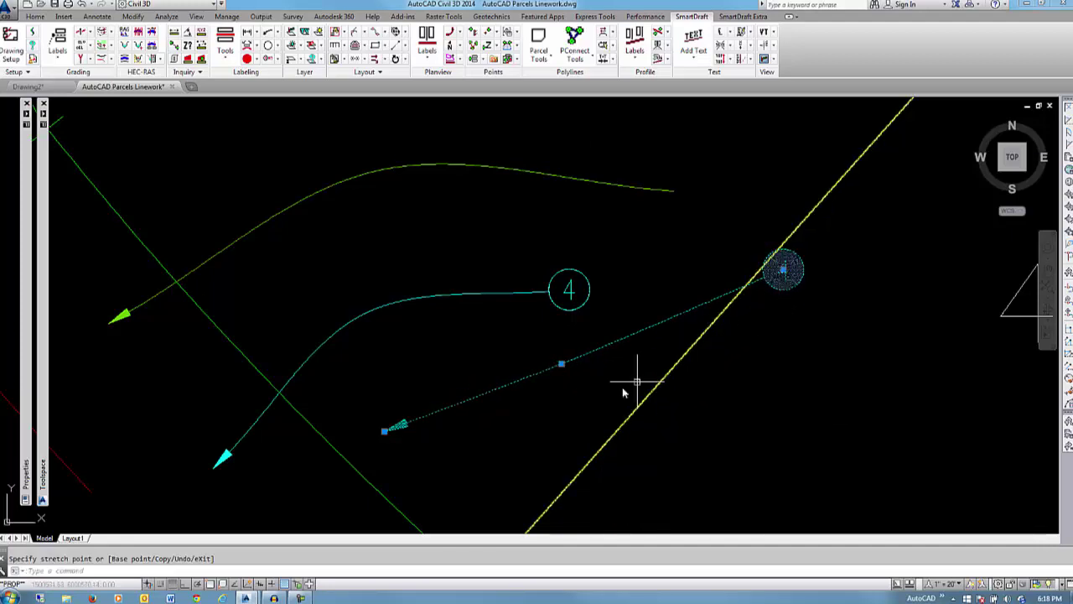
click(562, 364)
click(733, 493)
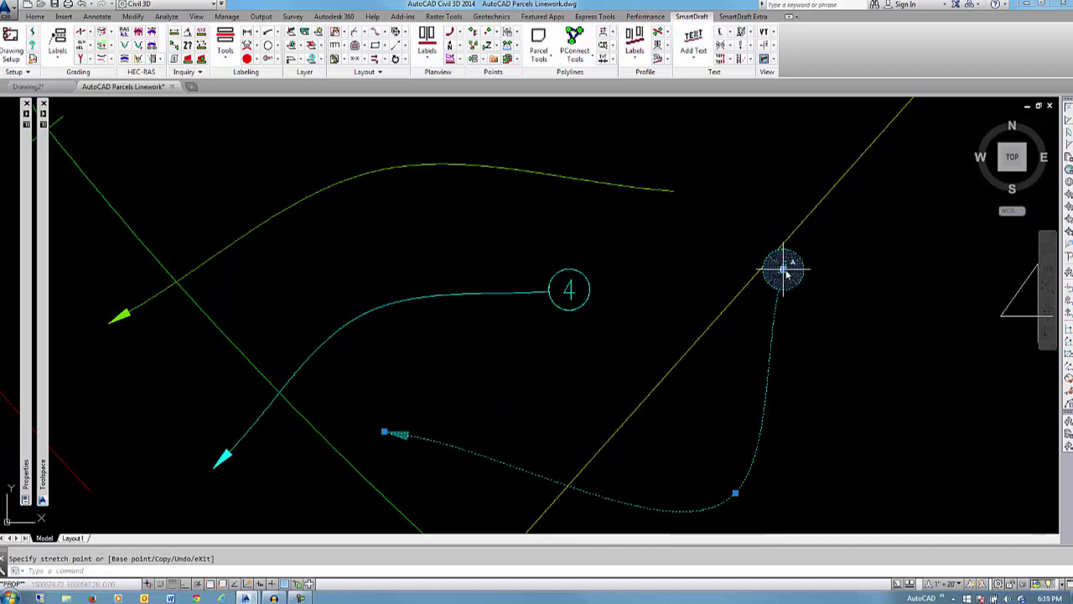
click(784, 270)
click(317, 287)
click(735, 493)
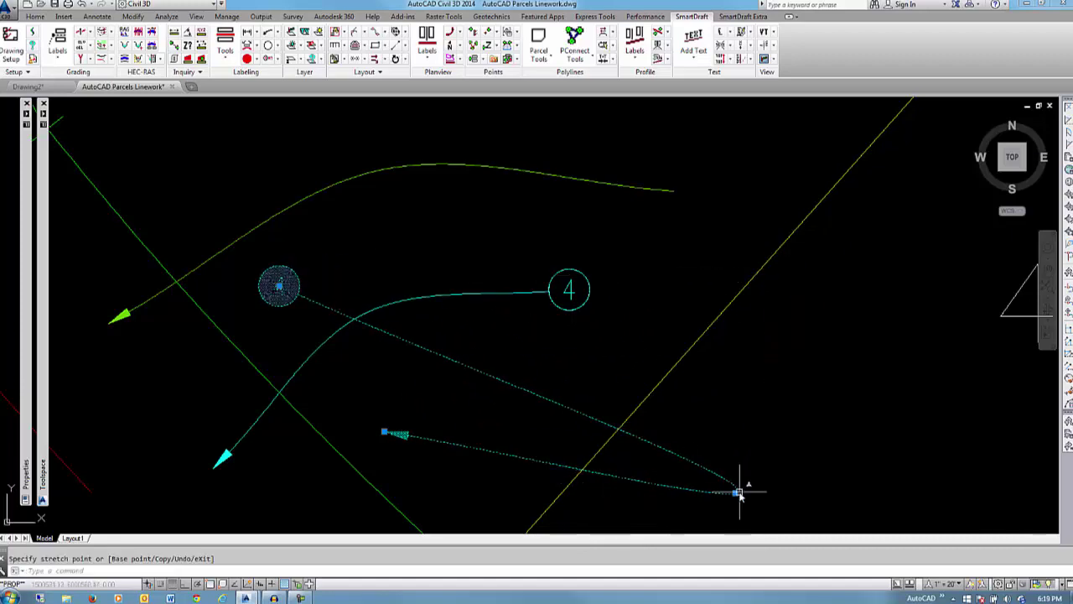
click(396, 353)
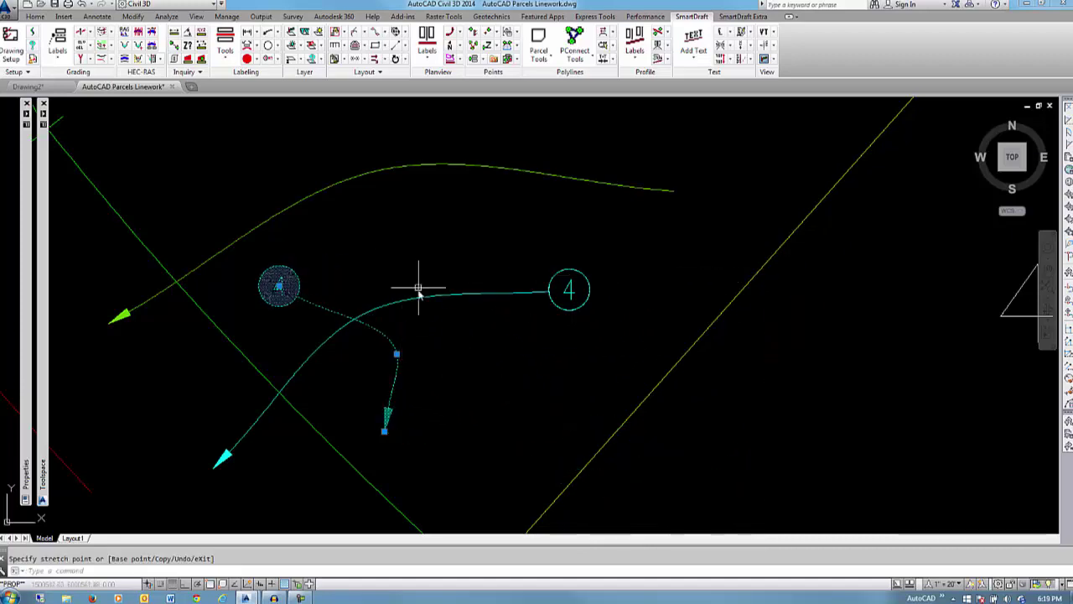
Step: Change the multileader's reference tag to 5
double_click(317, 307)
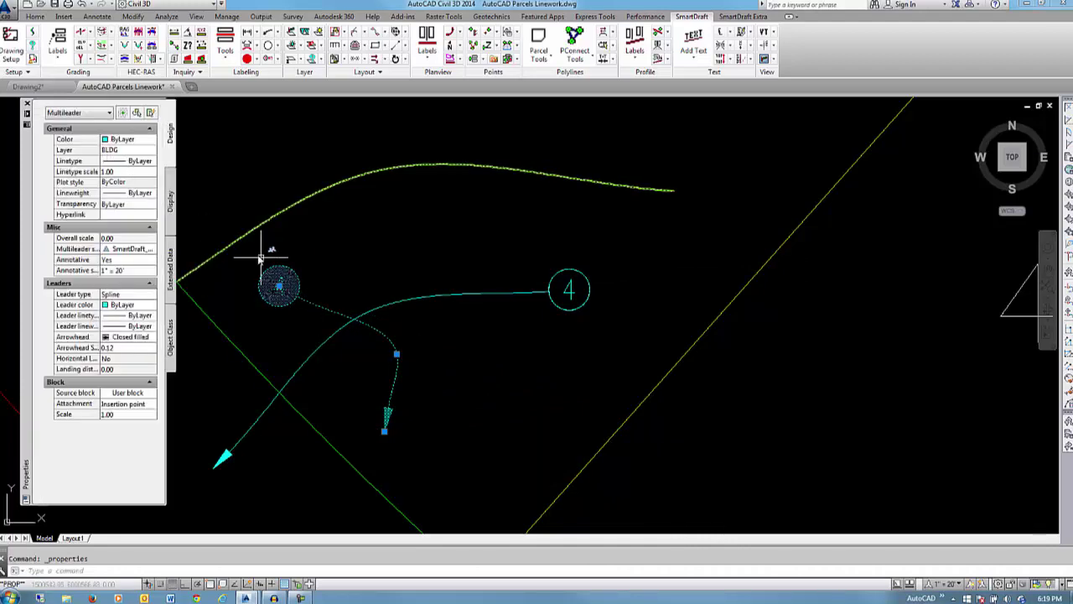
double_click(290, 265)
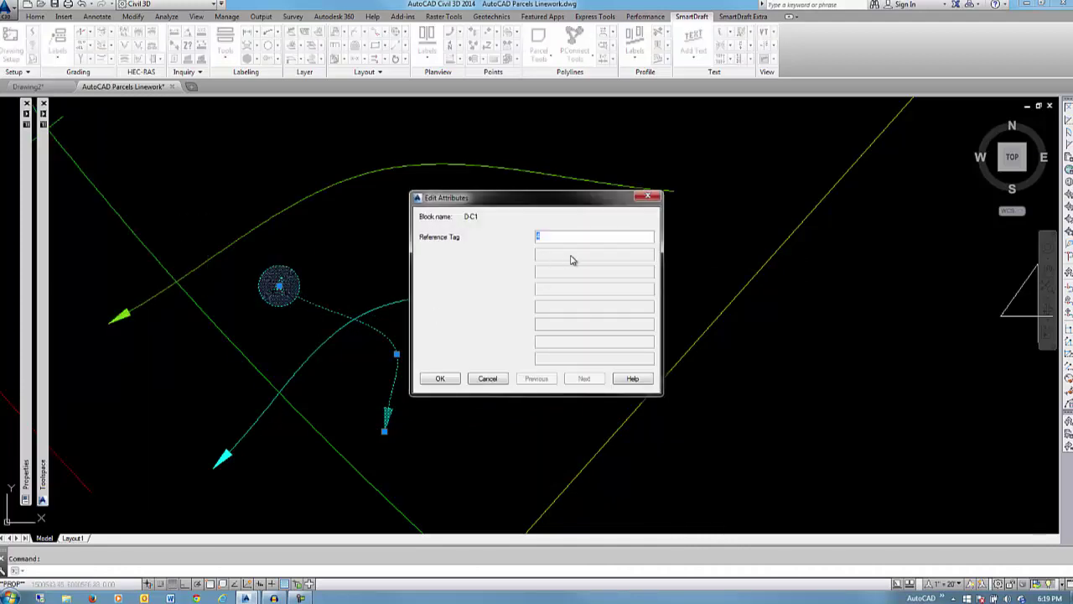
click(441, 378)
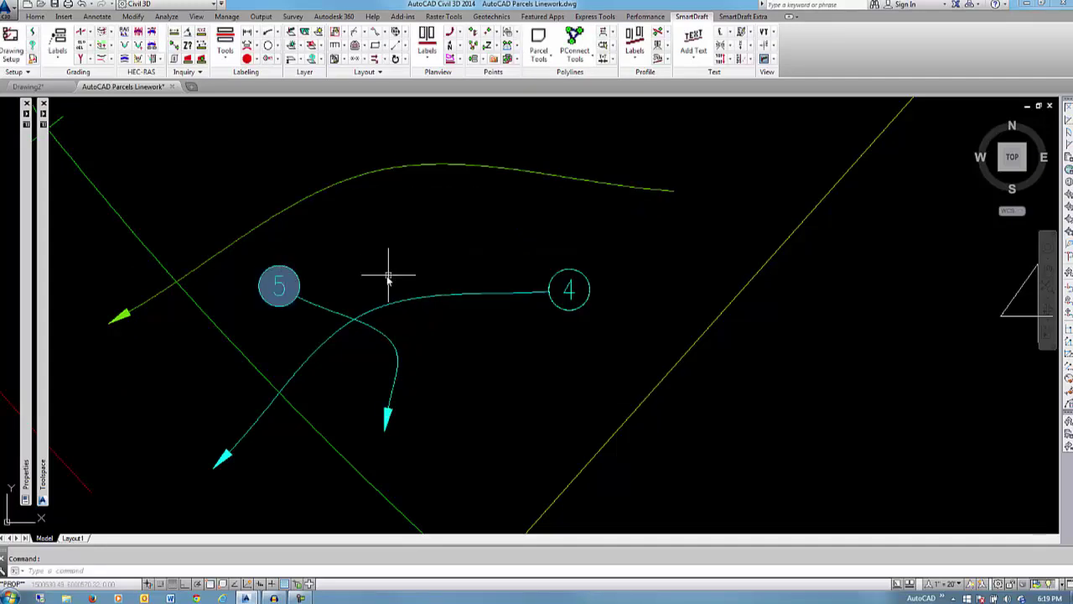
Step: Add a second leader line to the circled 5 multileader, ending above the green arc leader, and show its grips
right_click(297, 277)
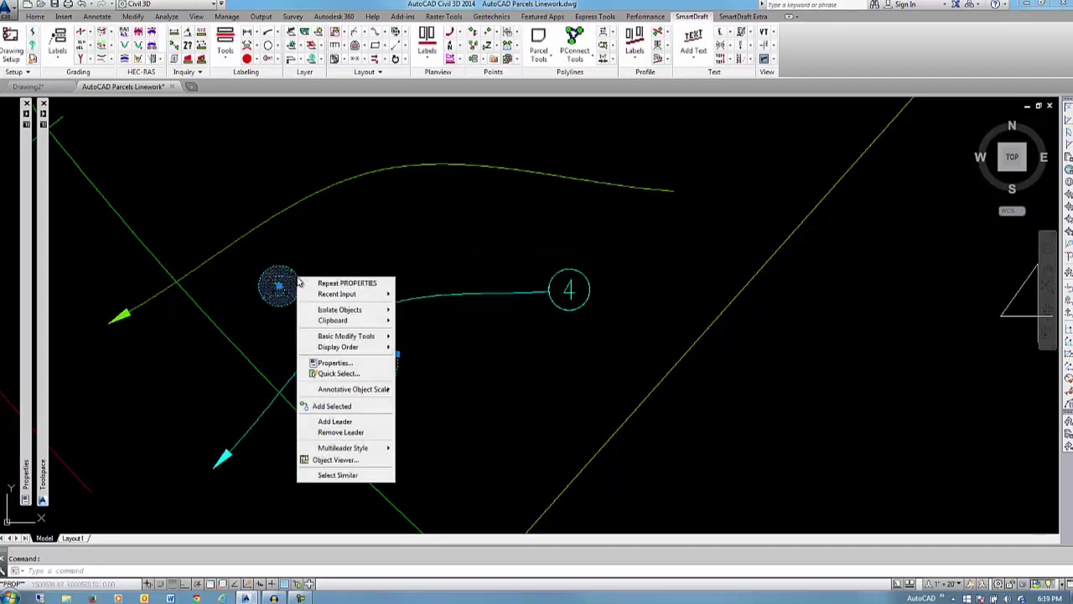
click(347, 424)
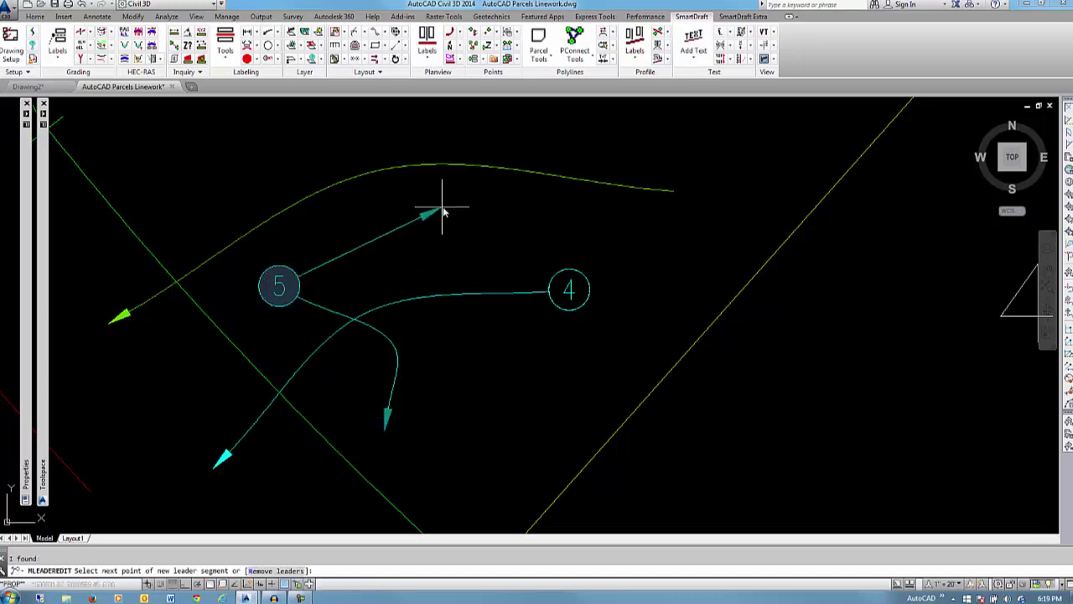
click(501, 155)
key(Return)
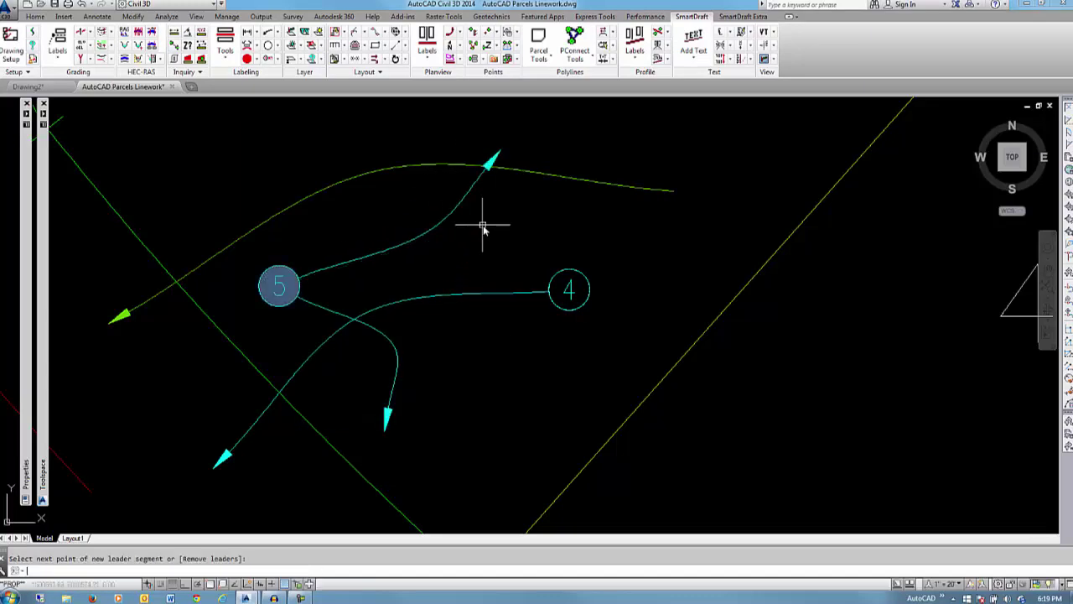
click(352, 254)
mouse_move(446, 218)
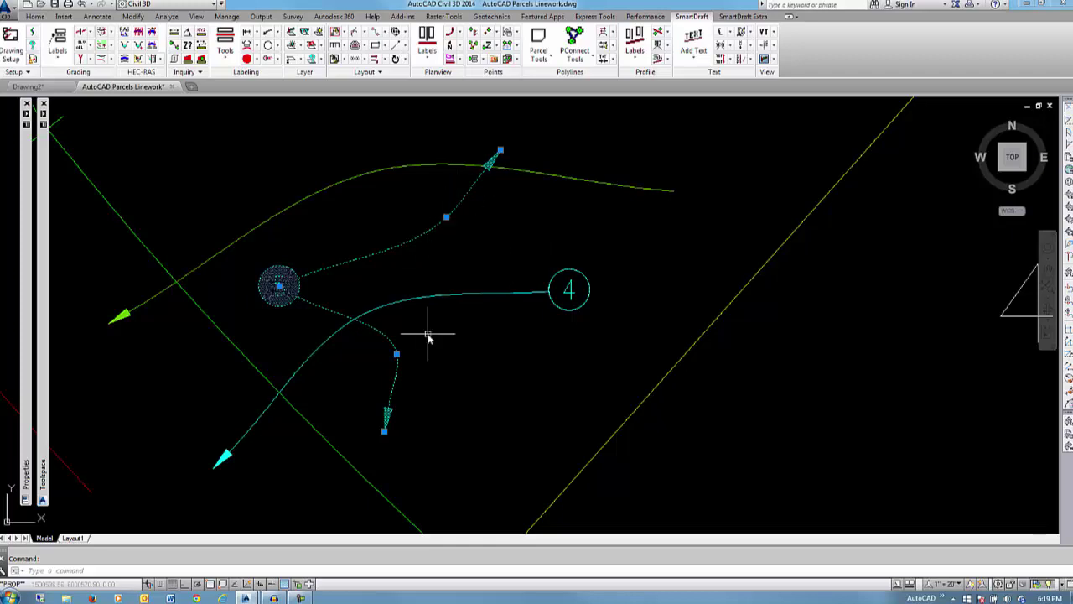
key(Escape)
Step: Erase all the arc leaders and circled symbols between the green and yellow lot lines
text(e)
key(Return)
click(600, 349)
click(302, 240)
click(596, 221)
click(413, 126)
key(Return)
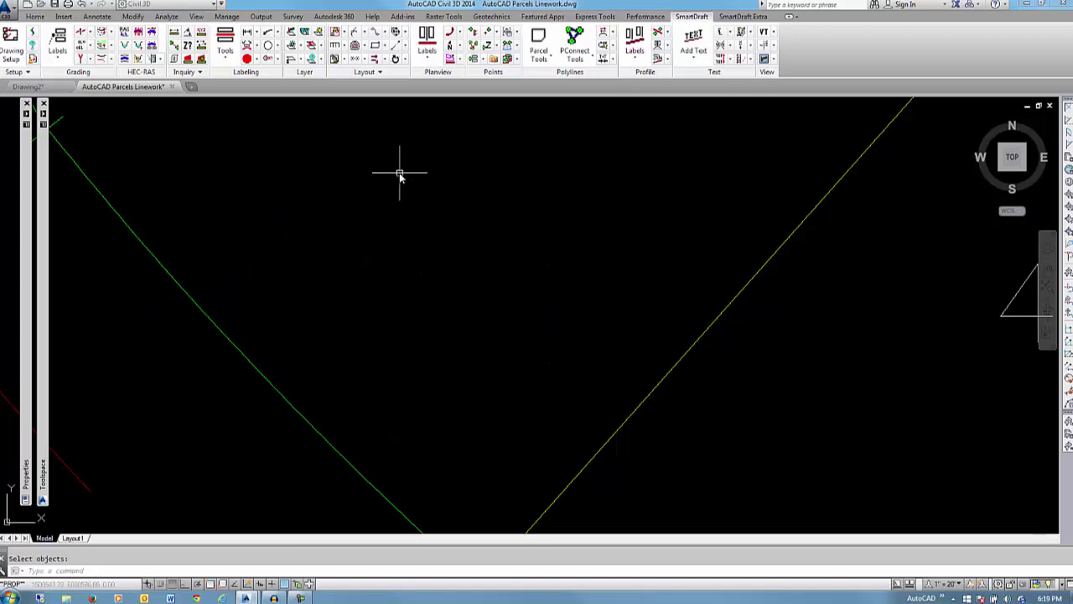
Step: Draw a three-point straight leader between the lot lines, with a horizontal landing and circle symbol text 4
click(277, 34)
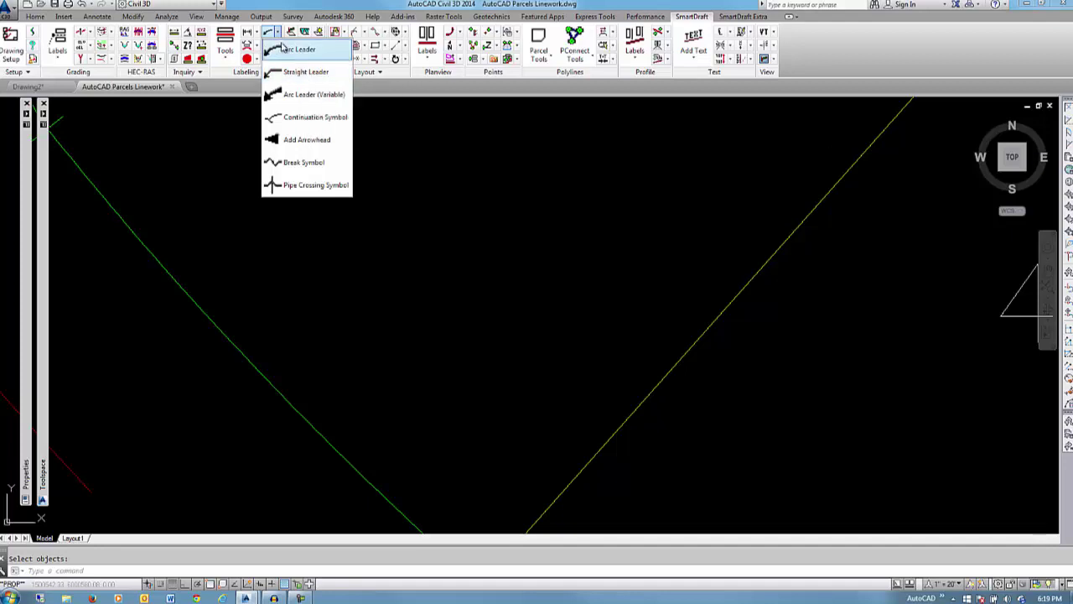
click(300, 74)
click(326, 270)
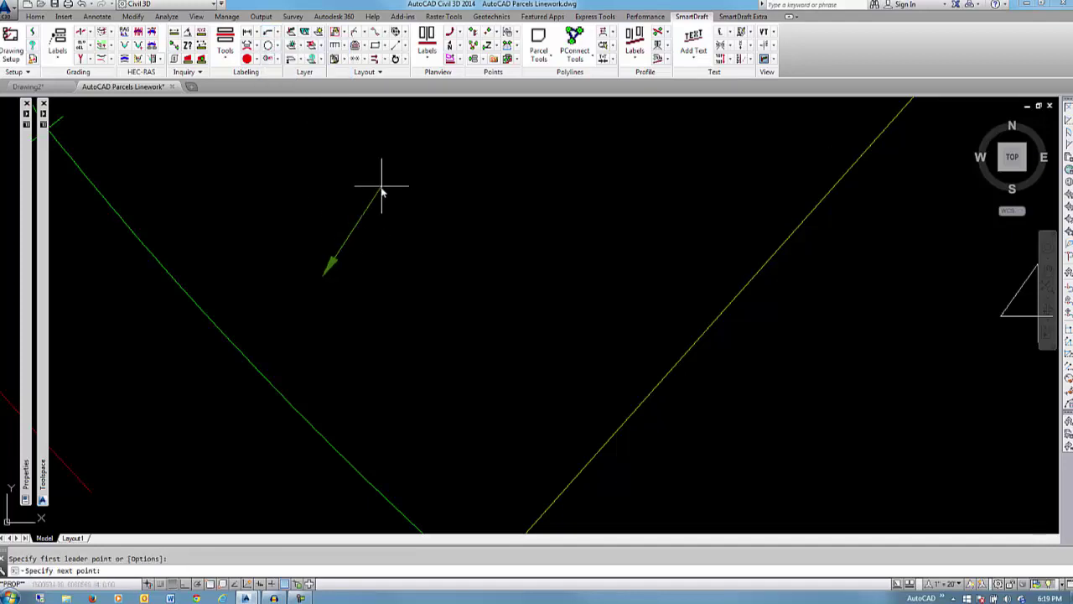
click(388, 174)
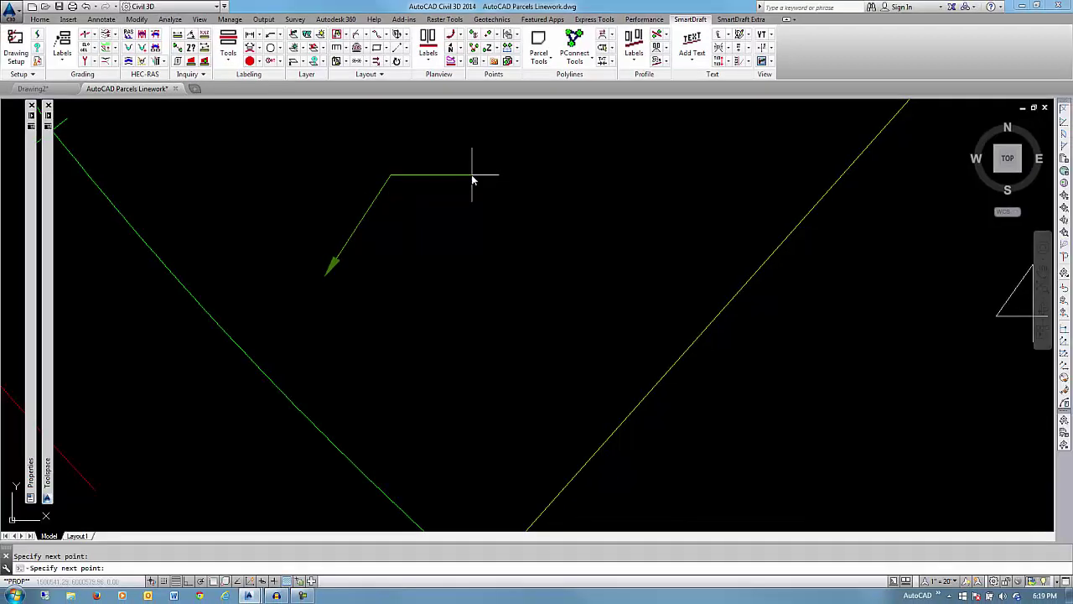
click(473, 177)
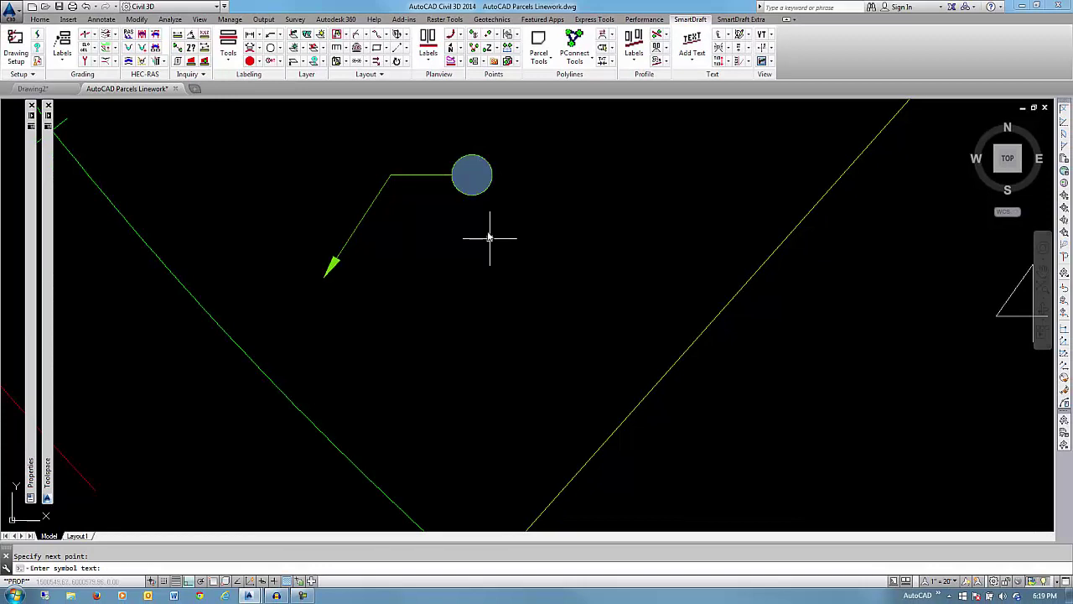
text(4)
key(Return)
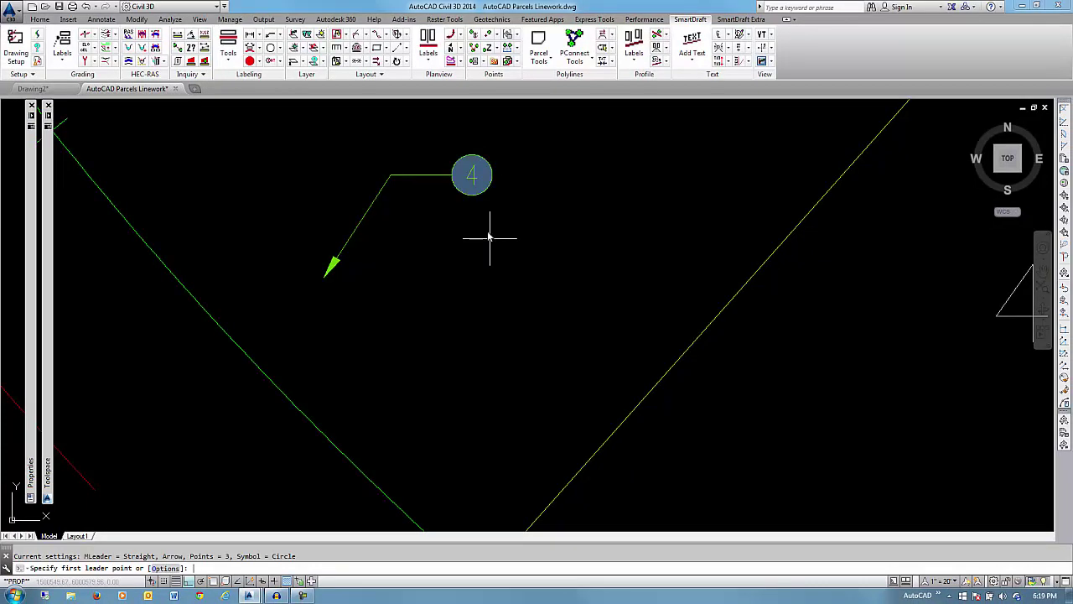
key(Return)
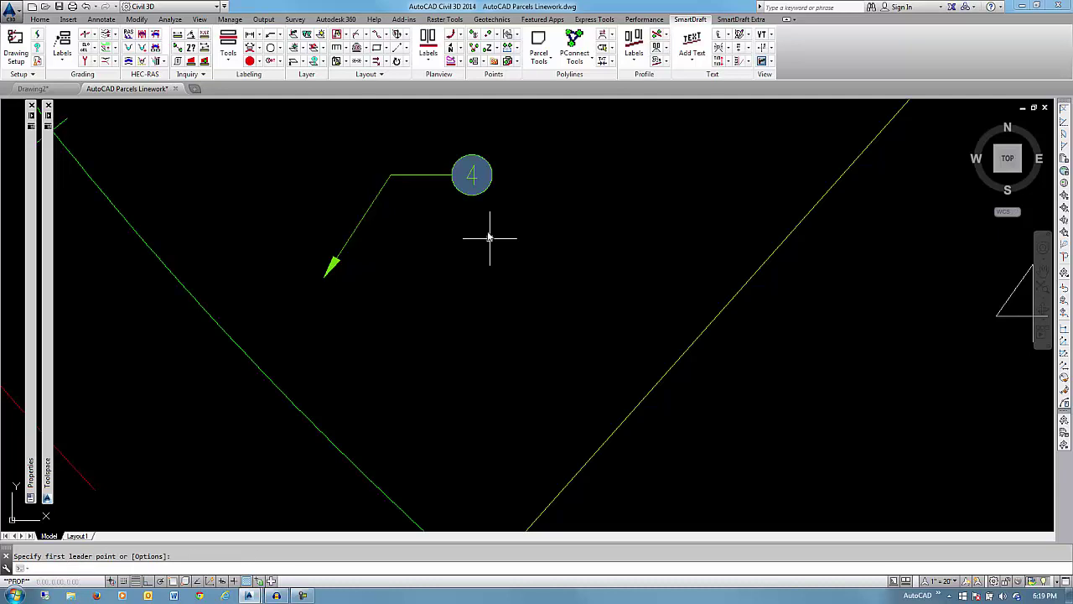
Step: Draw a variable-width arc leader below the straight leader, picking two points for an arrow length of about 6.59
click(280, 35)
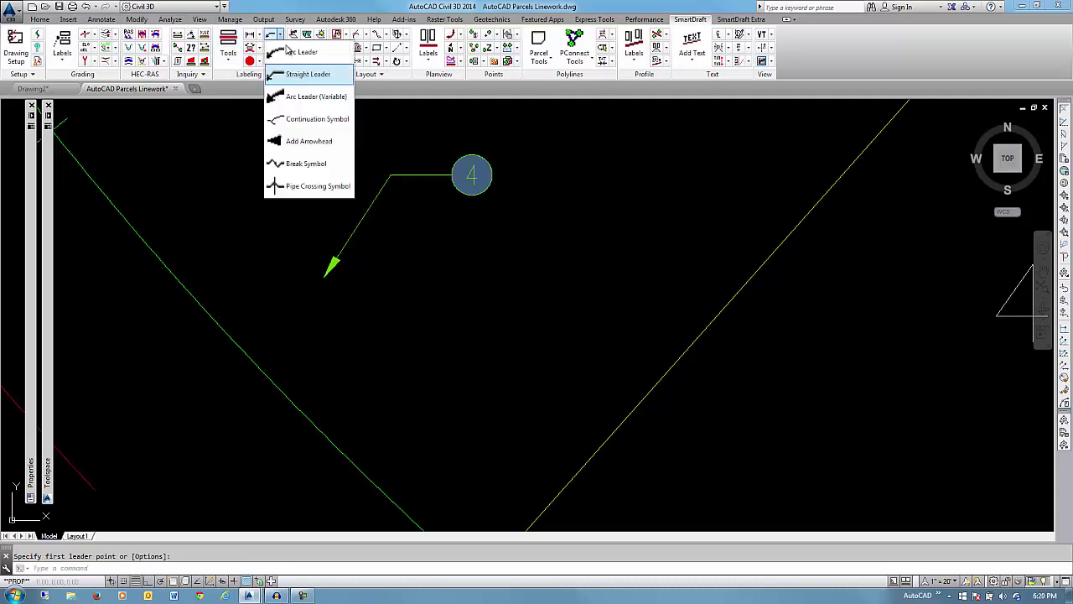
click(302, 99)
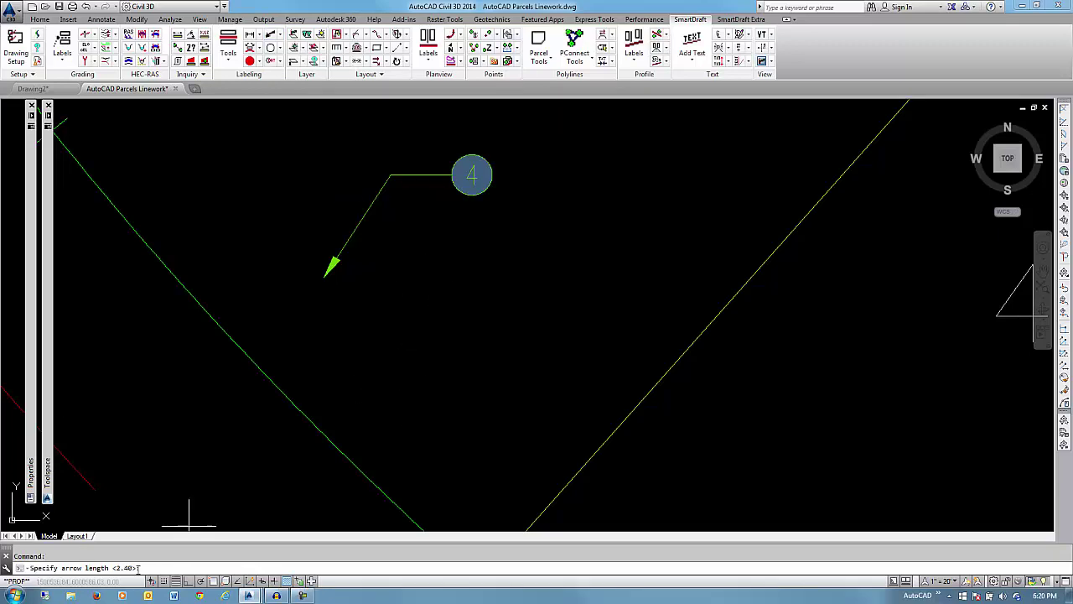
click(370, 391)
click(422, 356)
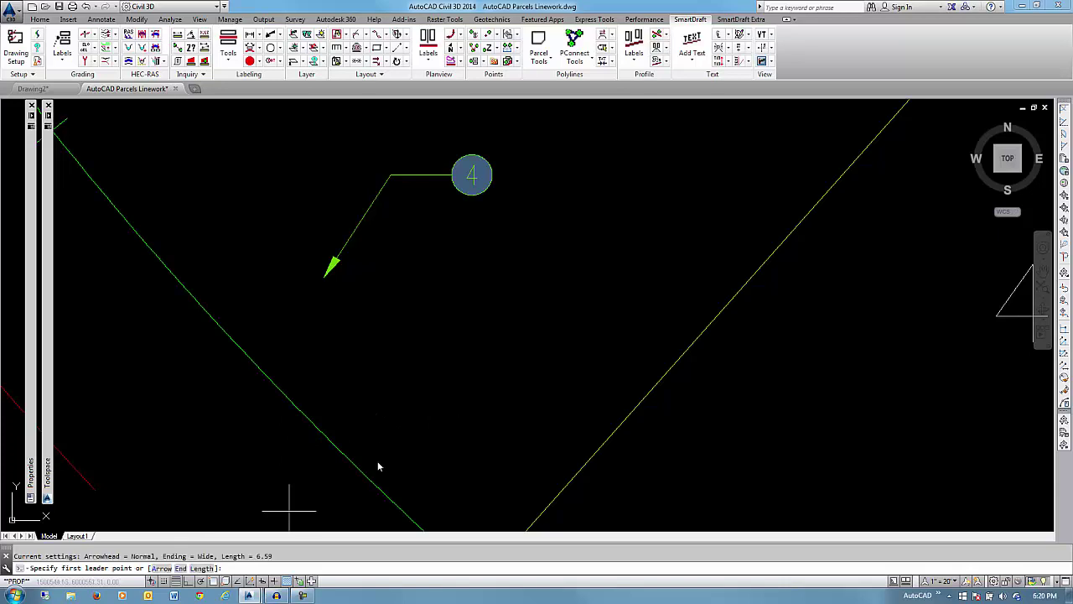
click(394, 376)
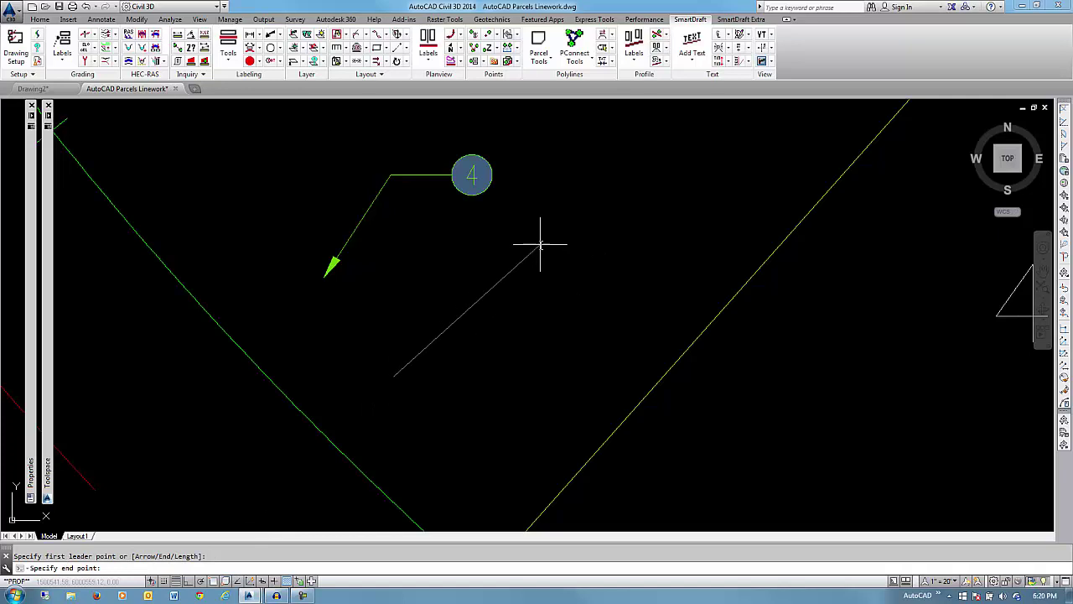
click(567, 225)
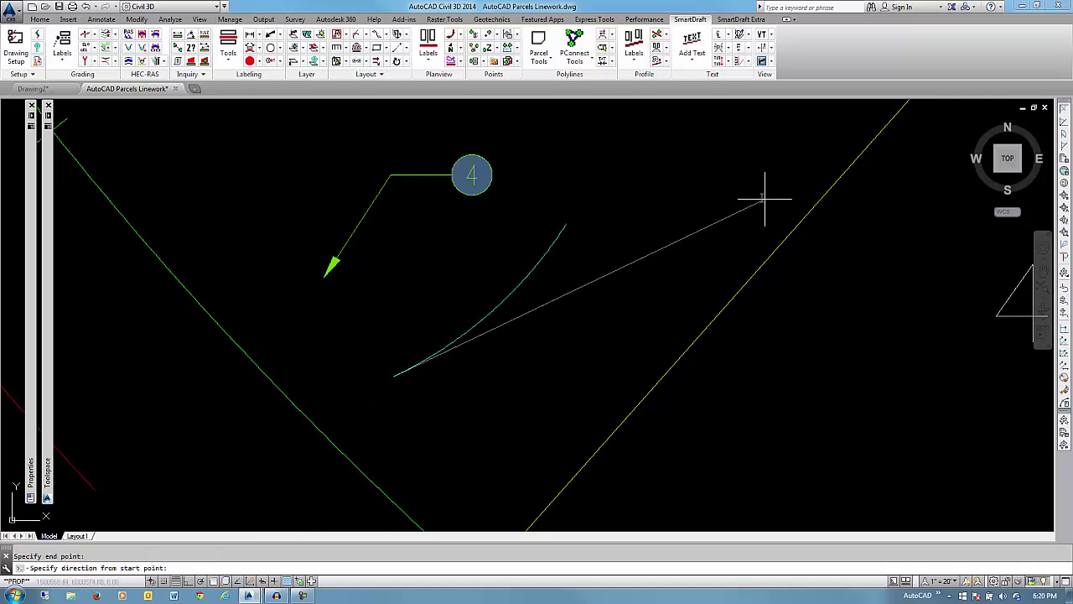
click(557, 383)
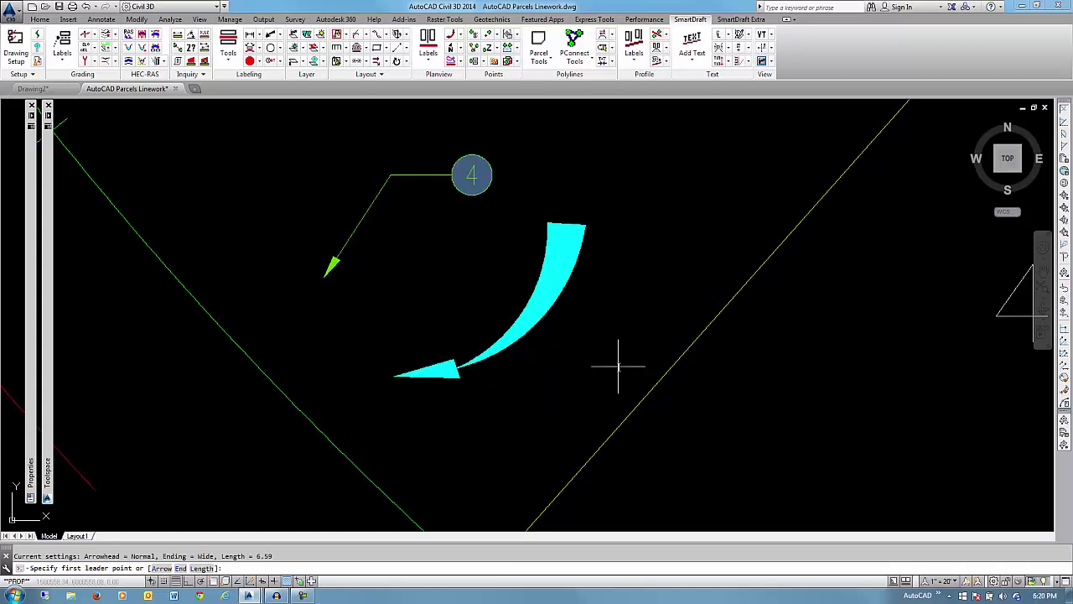
Step: Draw a plain three-point arc curving upward between the green and yellow lot lines
click(280, 37)
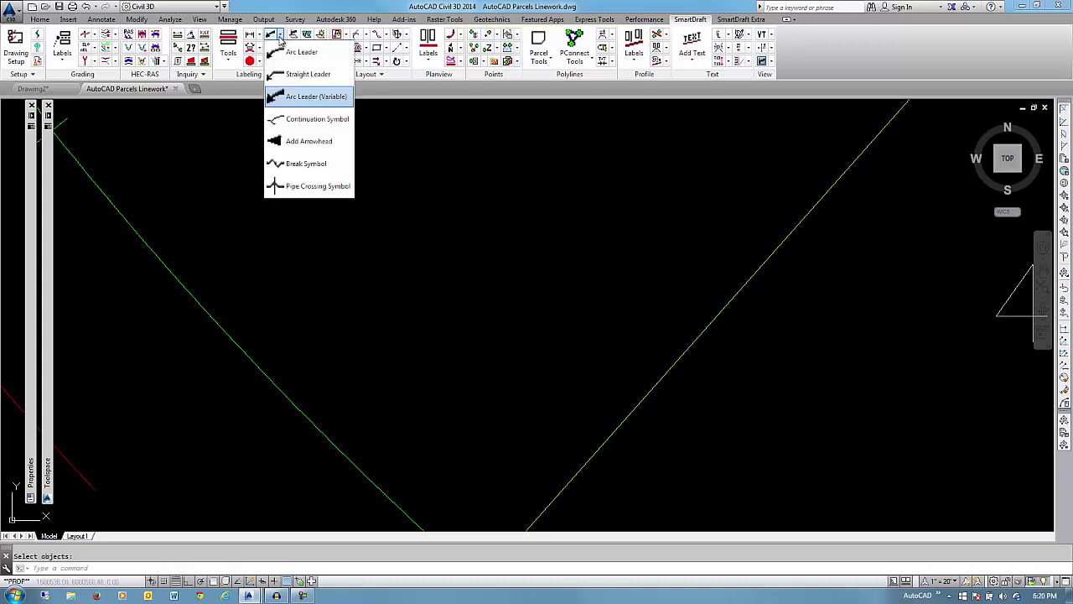
click(354, 275)
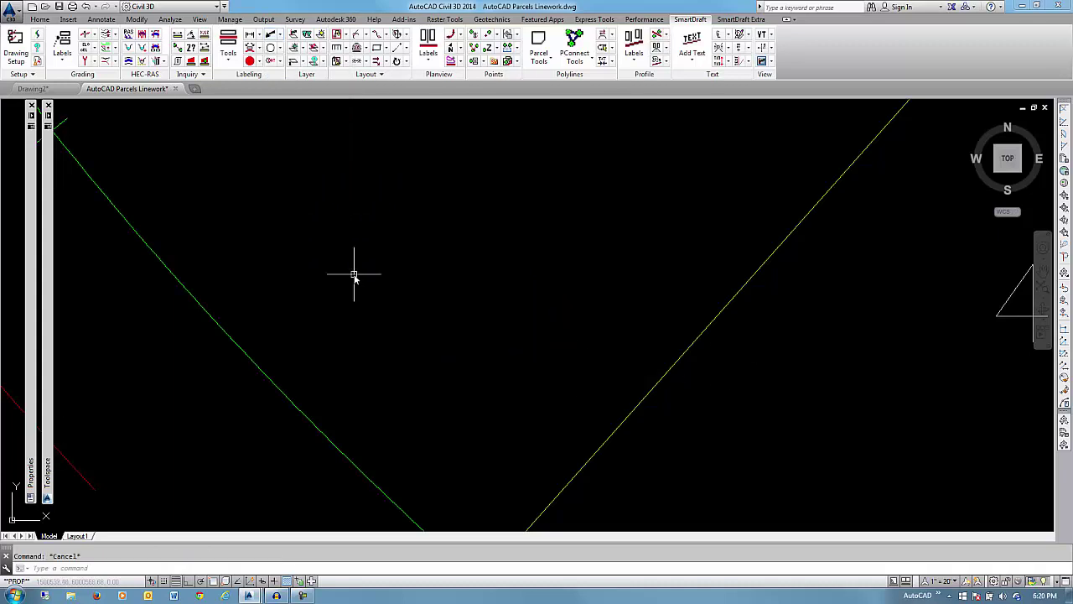
text(a)
key(Return)
click(373, 270)
click(498, 194)
click(657, 207)
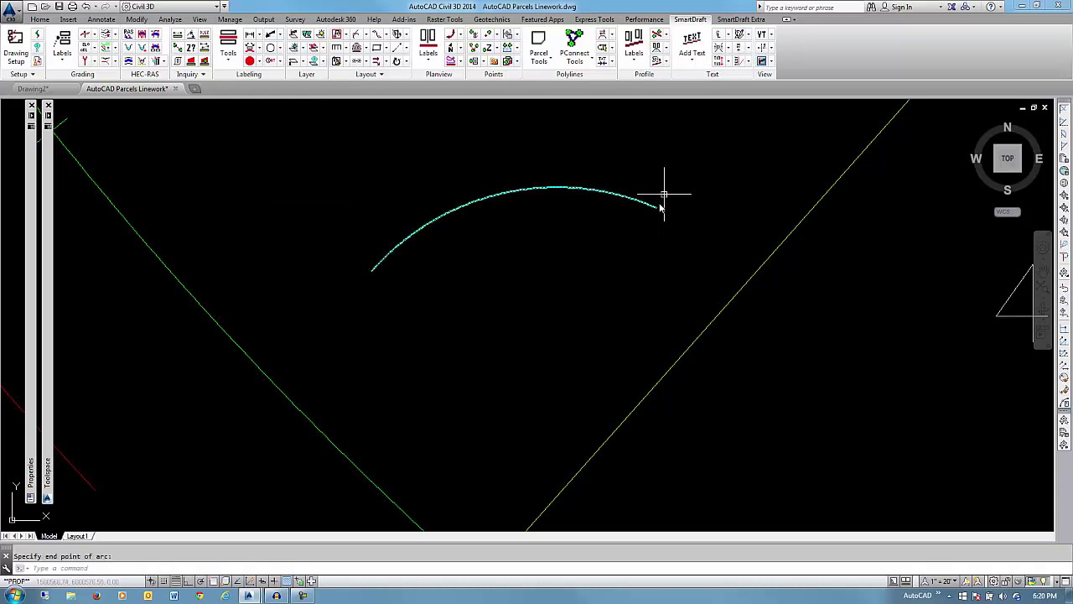
Step: Start an arc leader and set its arrowhead option to Integral, keeping MLeader, arc line, three points and Circle symbol
click(279, 38)
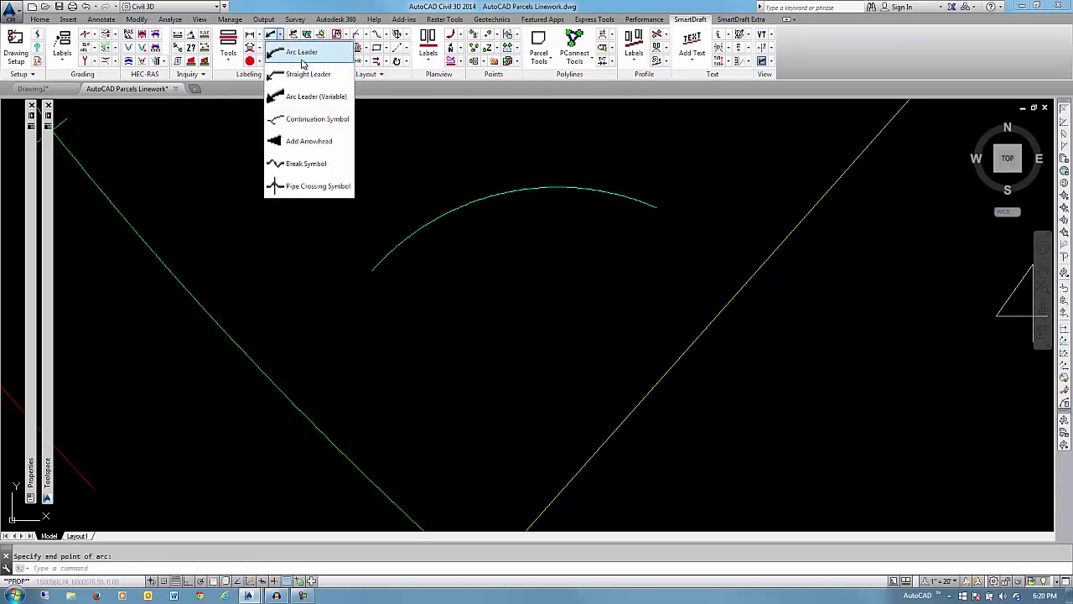
click(302, 50)
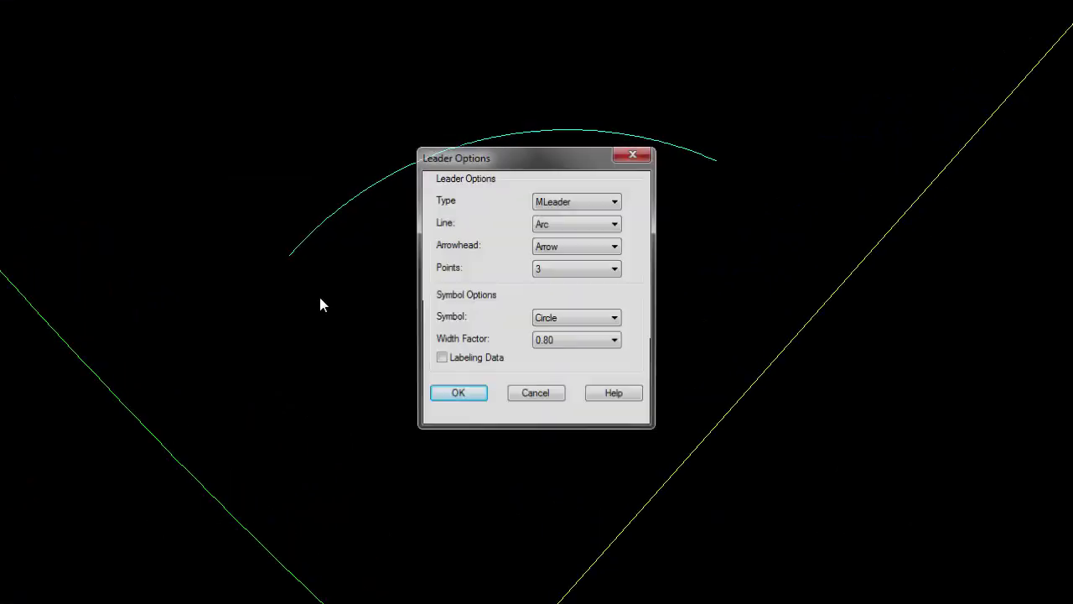
click(567, 255)
click(555, 296)
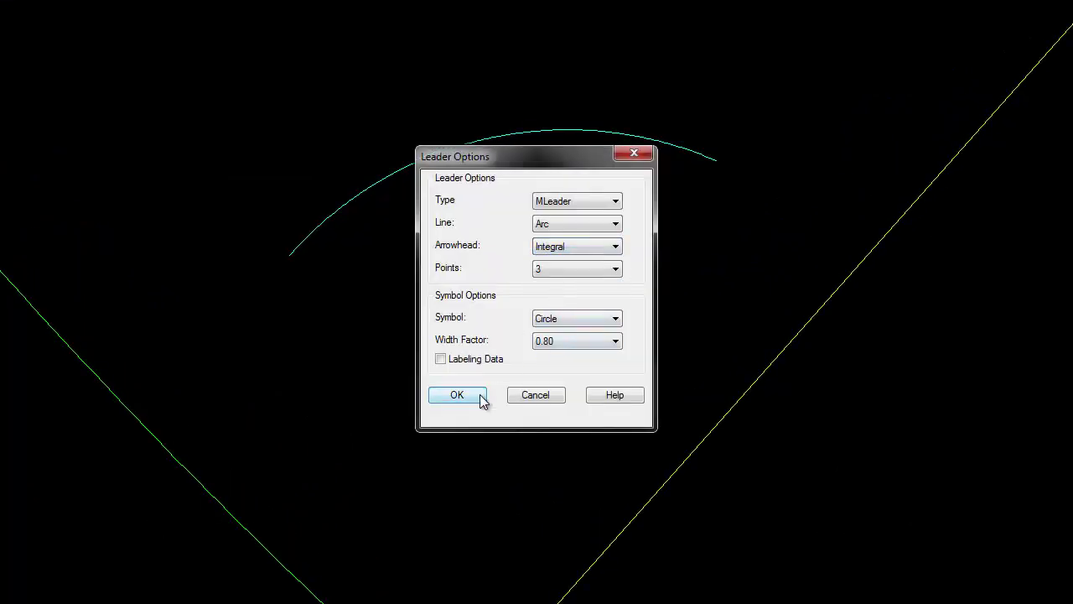
click(447, 398)
Step: Draw the three-point integral multileader below the plain arc, with symbol text 4
click(301, 423)
click(500, 286)
click(642, 266)
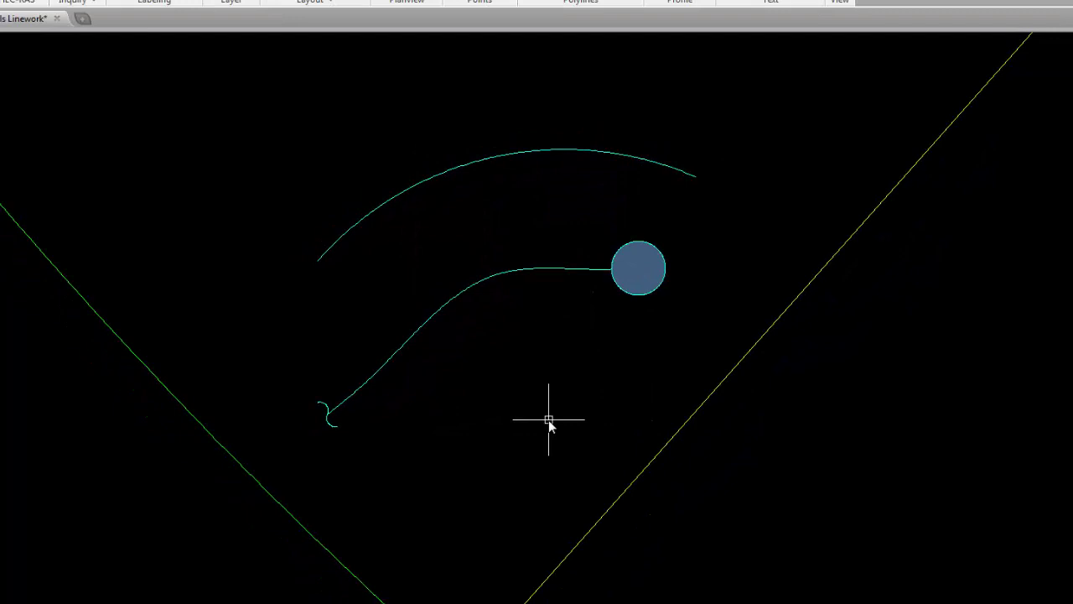
text(4)
key(Return)
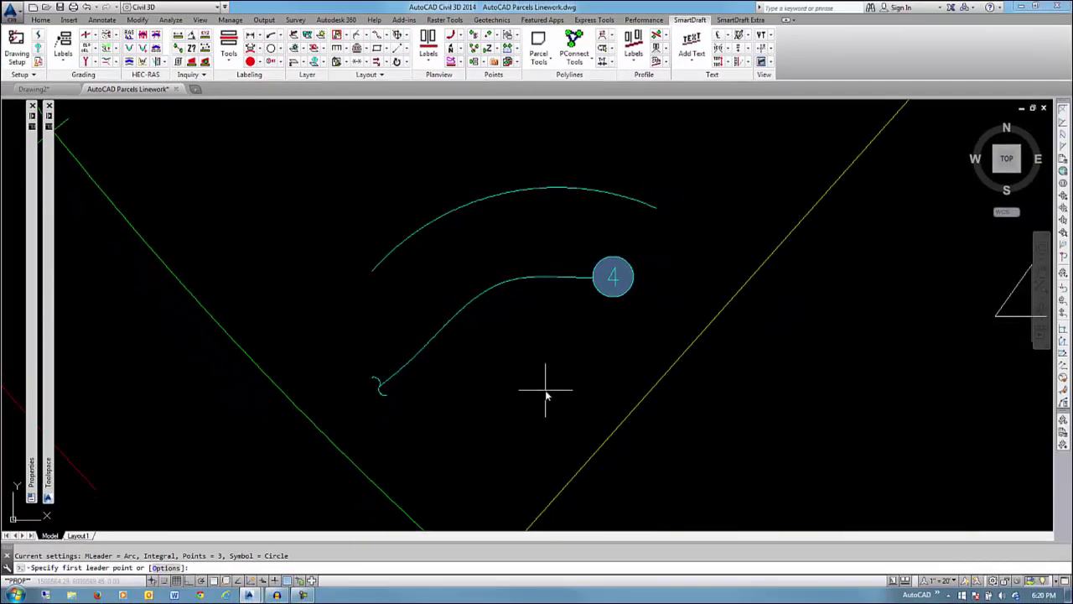
key(Escape)
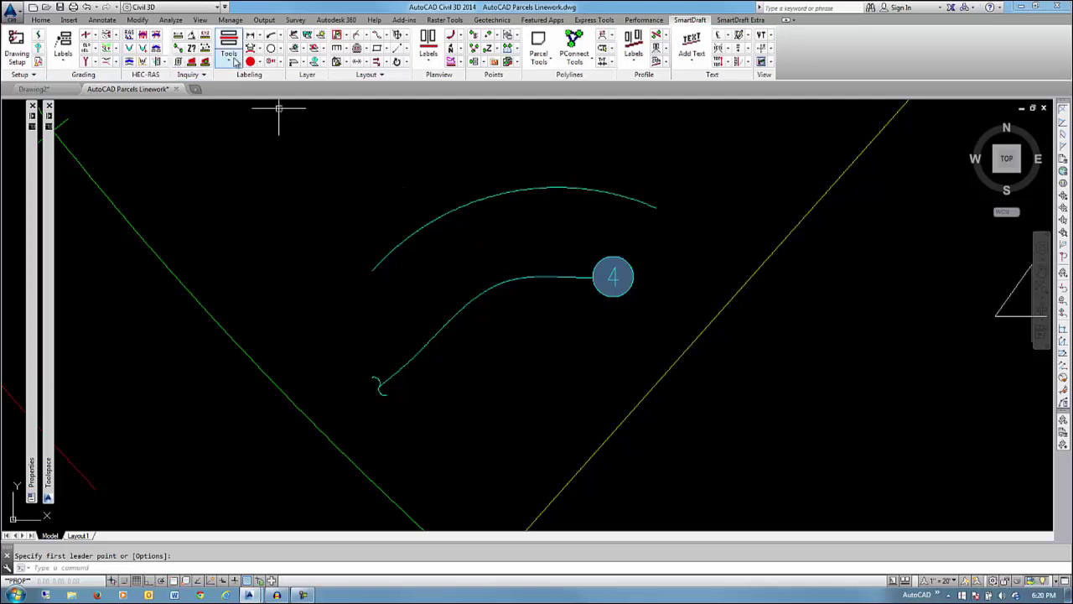
Step: Insert a continuation symbol at each end of the plain arc
click(280, 34)
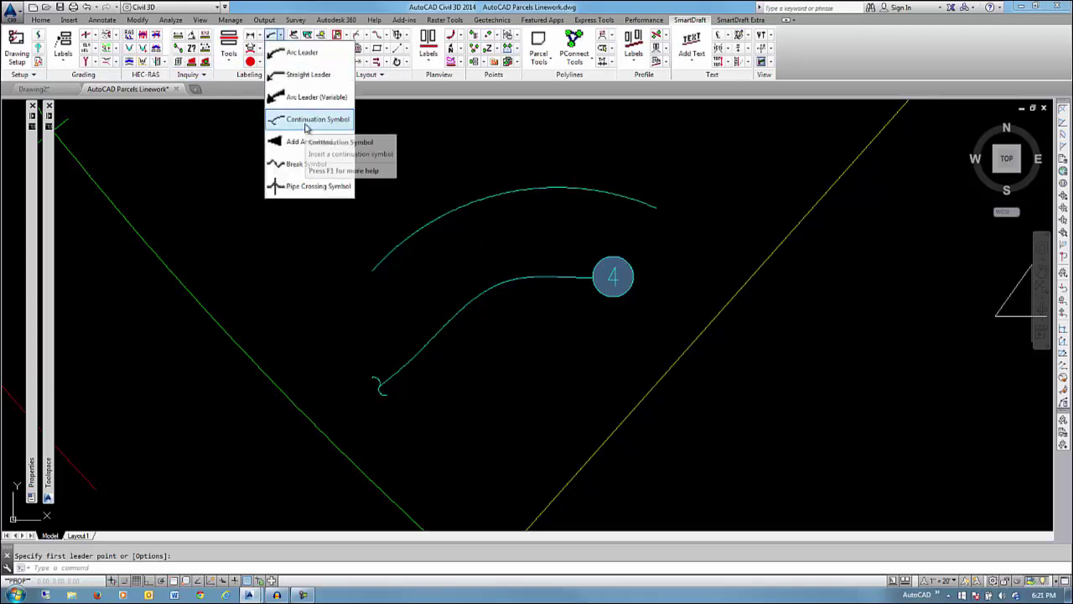
click(305, 121)
click(392, 252)
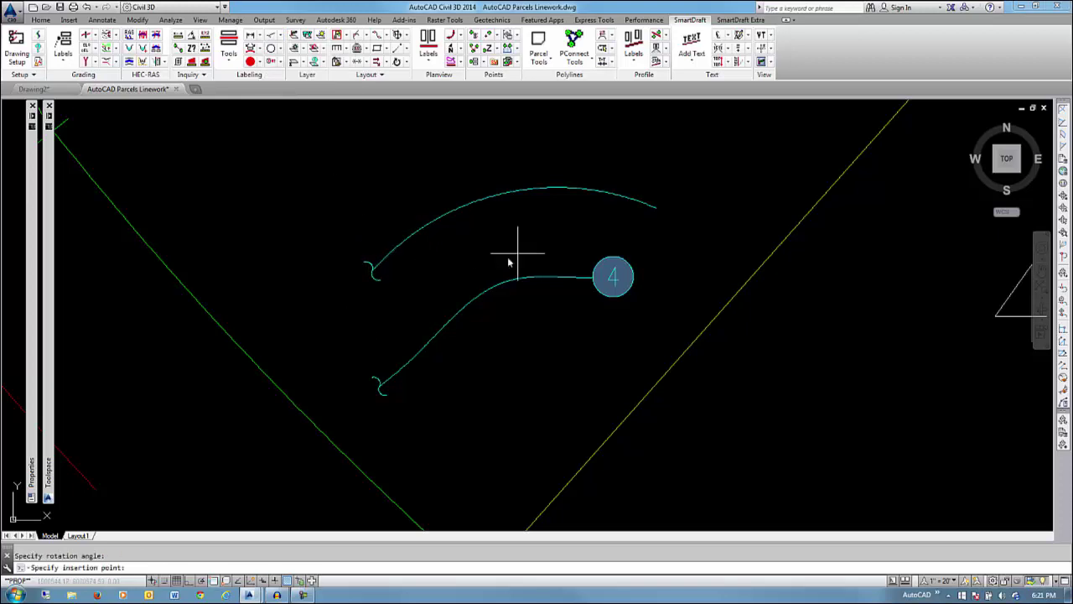
click(644, 204)
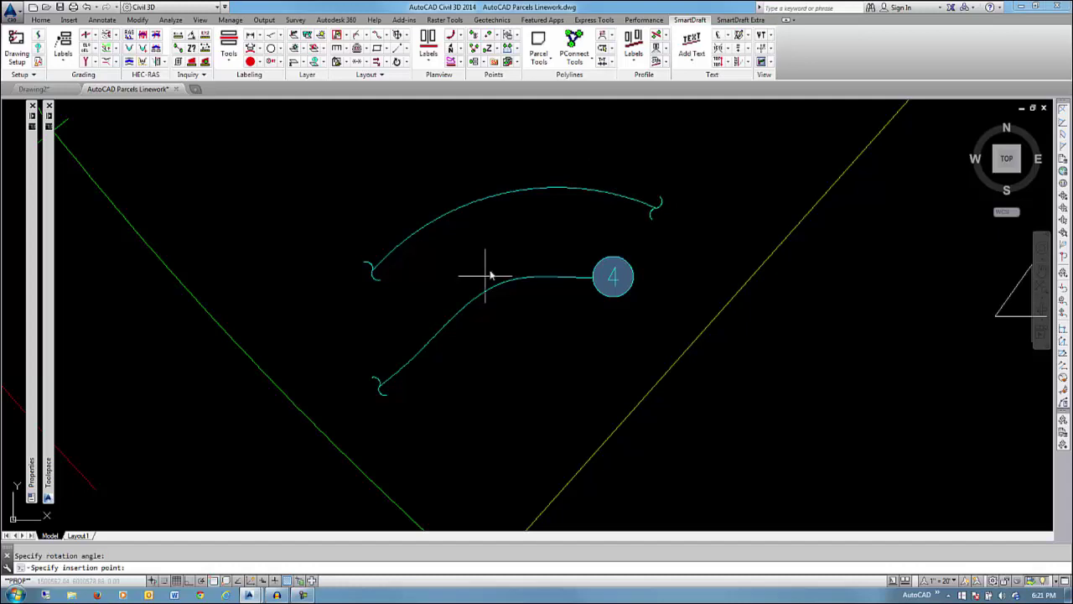
click(405, 367)
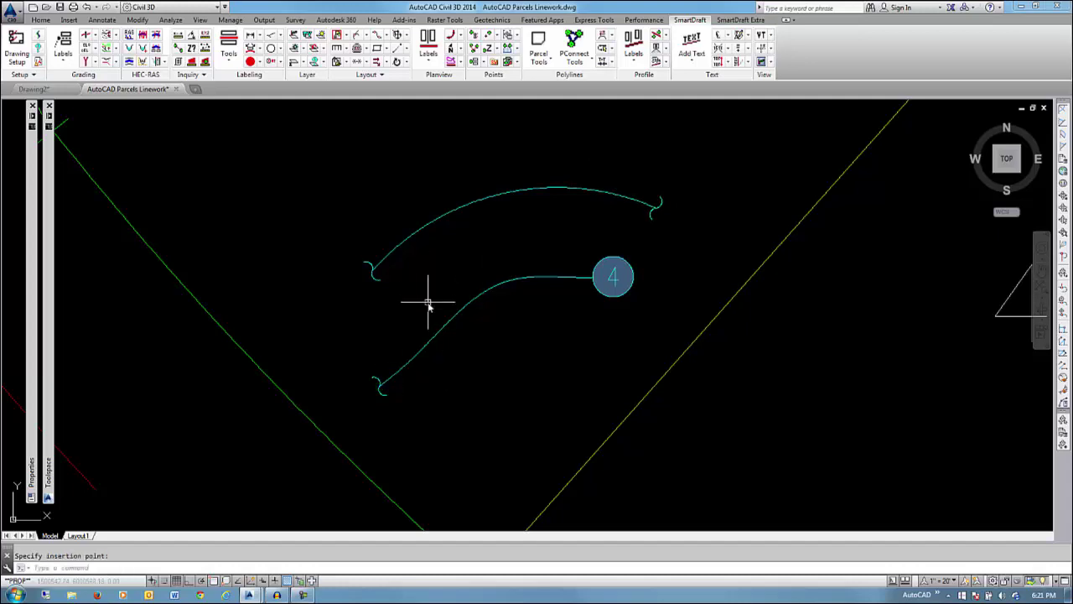
Step: Try grip-stretching the plain arc's lower end away from its continuation symbol
click(395, 246)
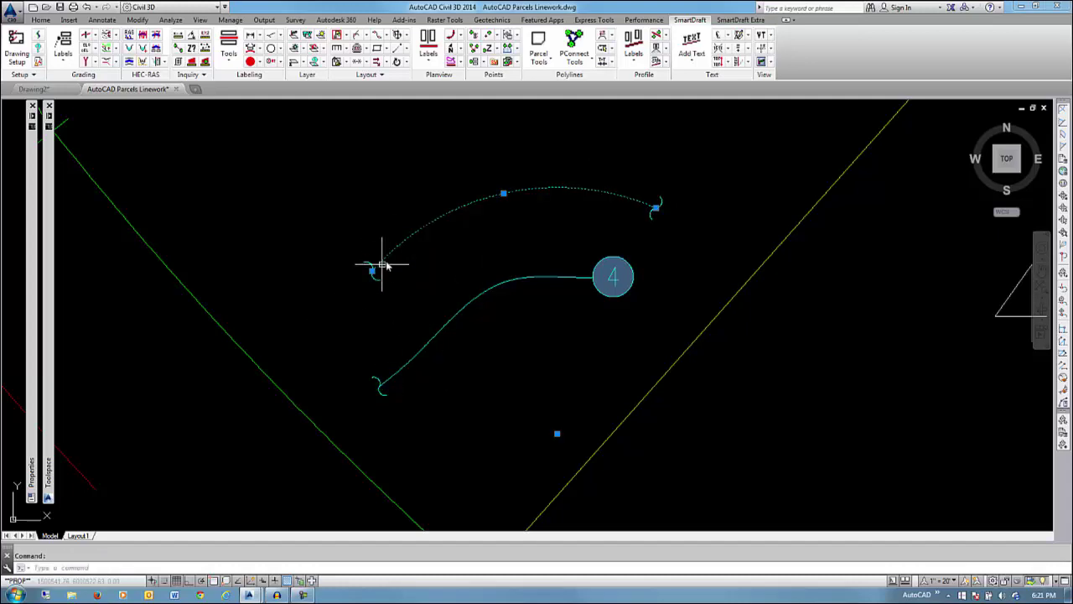
click(372, 268)
click(364, 202)
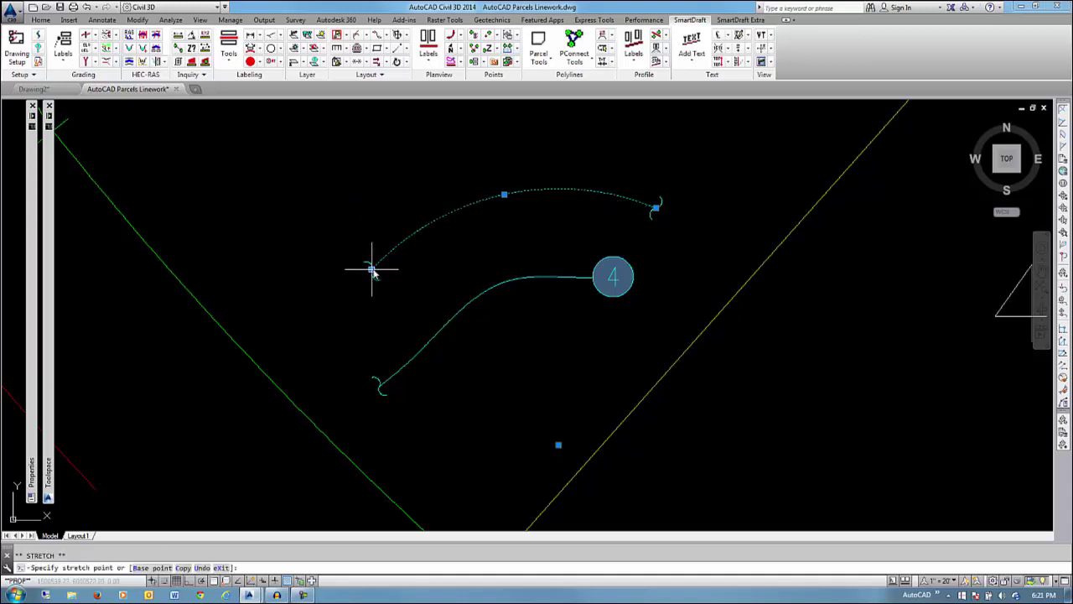
key(Escape)
Step: Erase the plain arc together with its continuation symbols
text(e)
key(Return)
click(417, 297)
click(339, 243)
key(Return)
Step: Grip-stretch the integral multileader, moving its symbol end above the circled 4 and its bend point farther from the circle
click(569, 277)
click(380, 386)
click(393, 220)
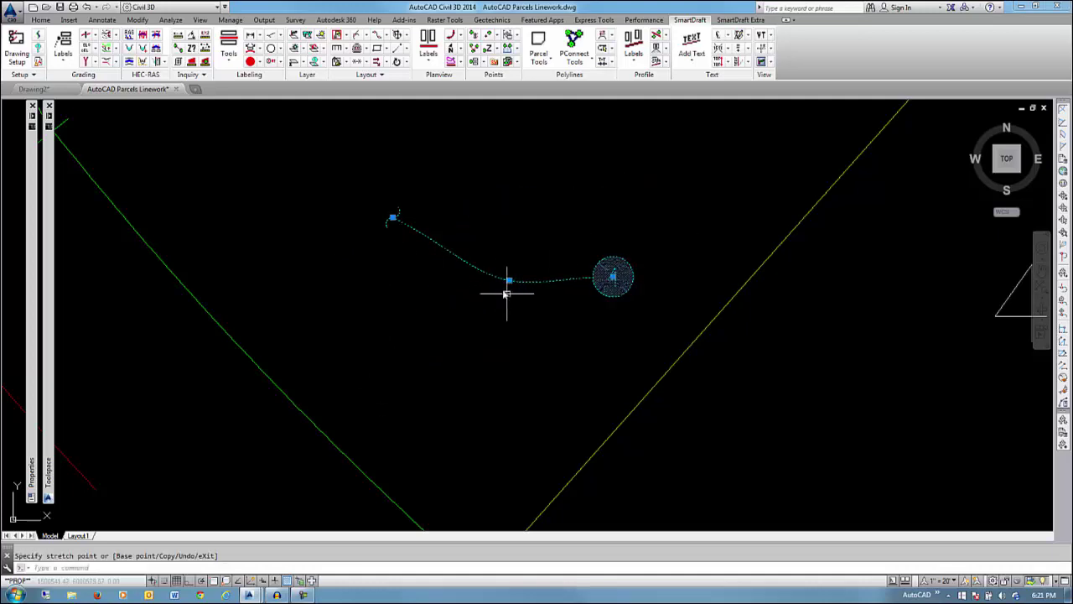
click(469, 281)
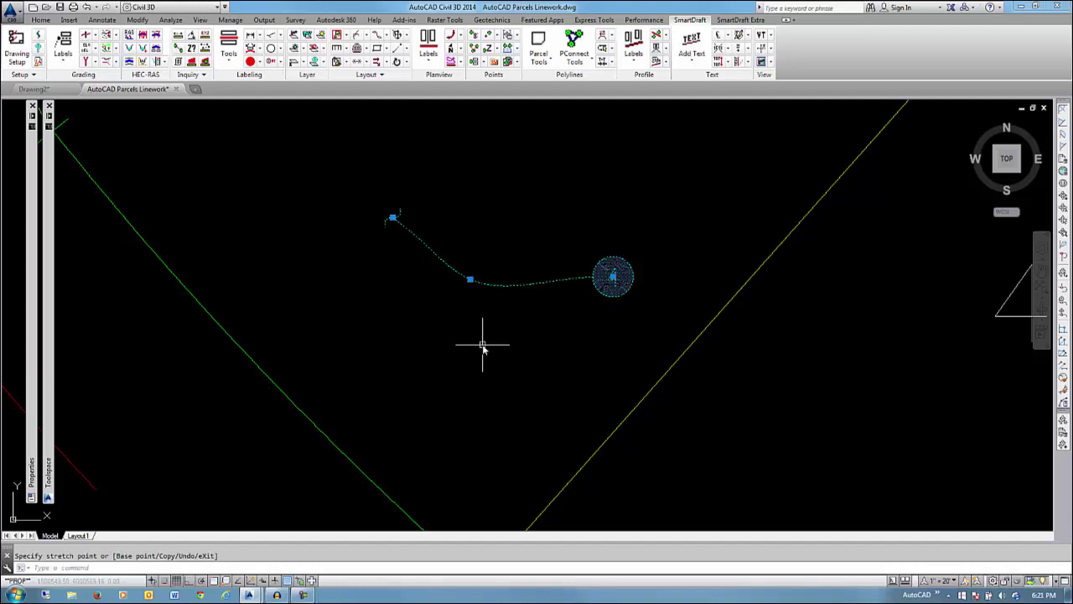
key(Escape)
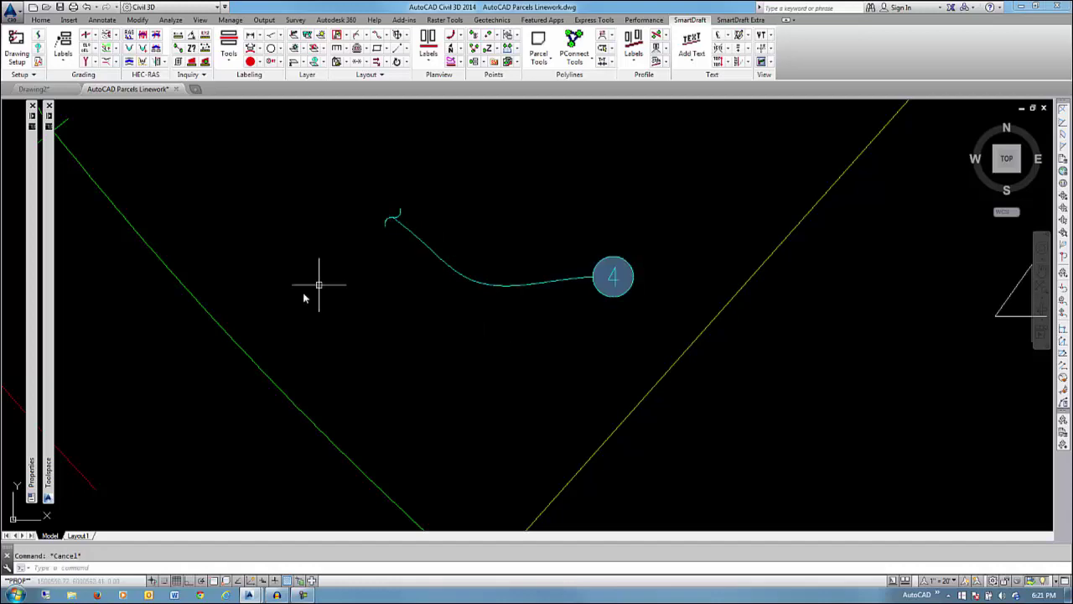
Step: Draw a gently sloping straight line above the circled 4 leader
click(283, 35)
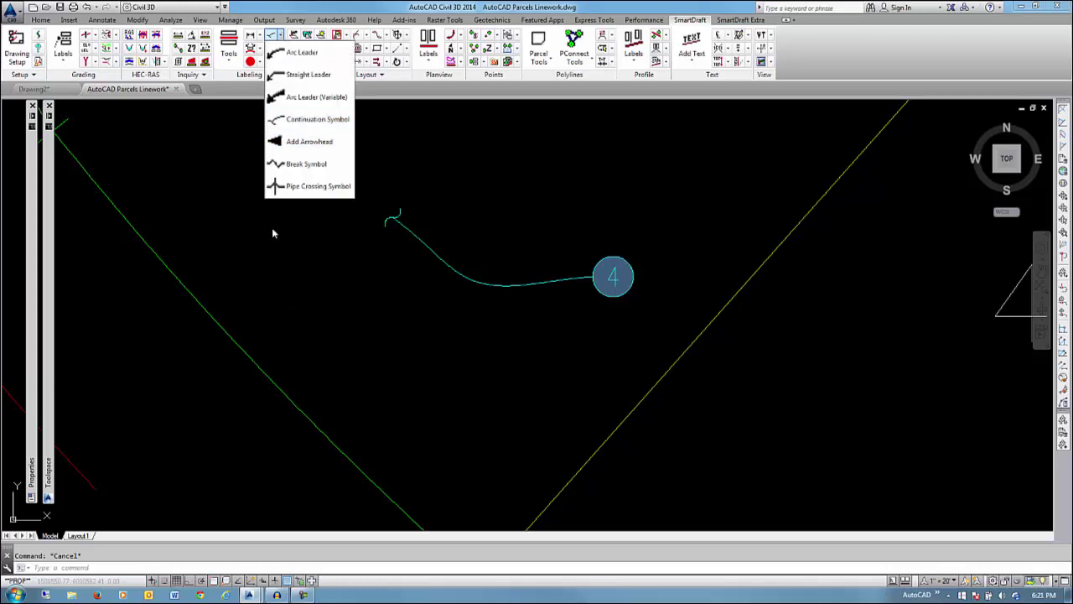
text(l)
key(Return)
click(290, 185)
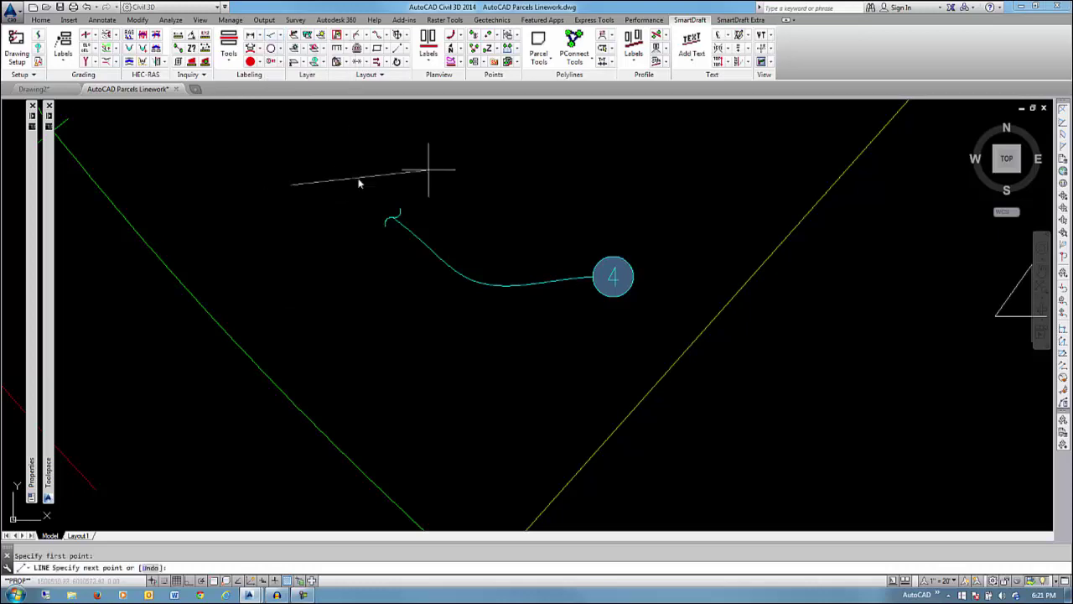
click(658, 153)
key(Escape)
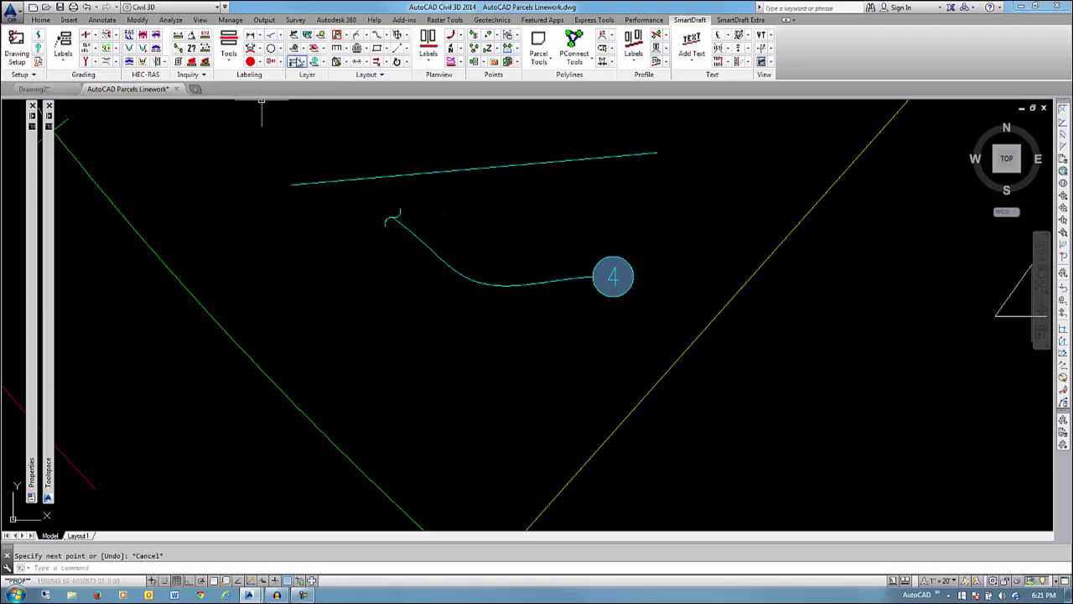
Step: Add an arrowhead to each end of the straight line above the circled 4 leader
click(280, 35)
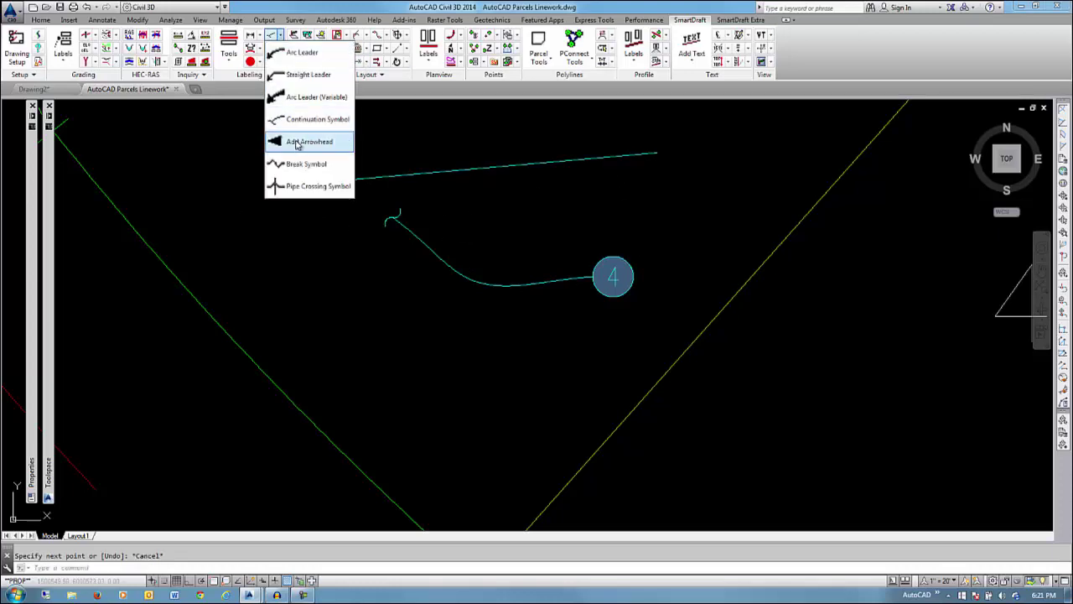
click(298, 153)
click(308, 185)
click(651, 154)
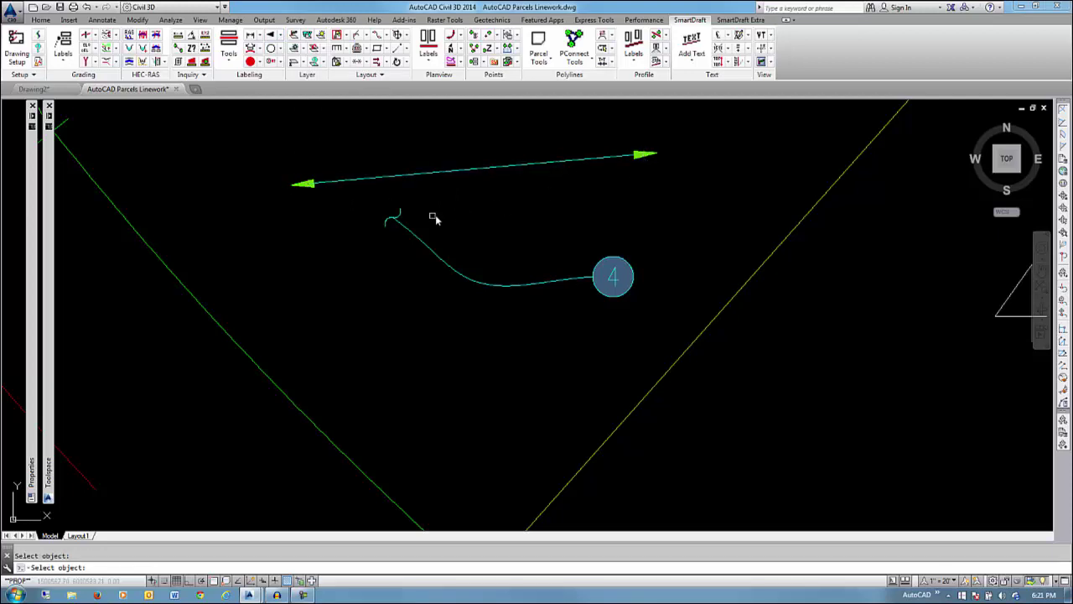
key(Escape)
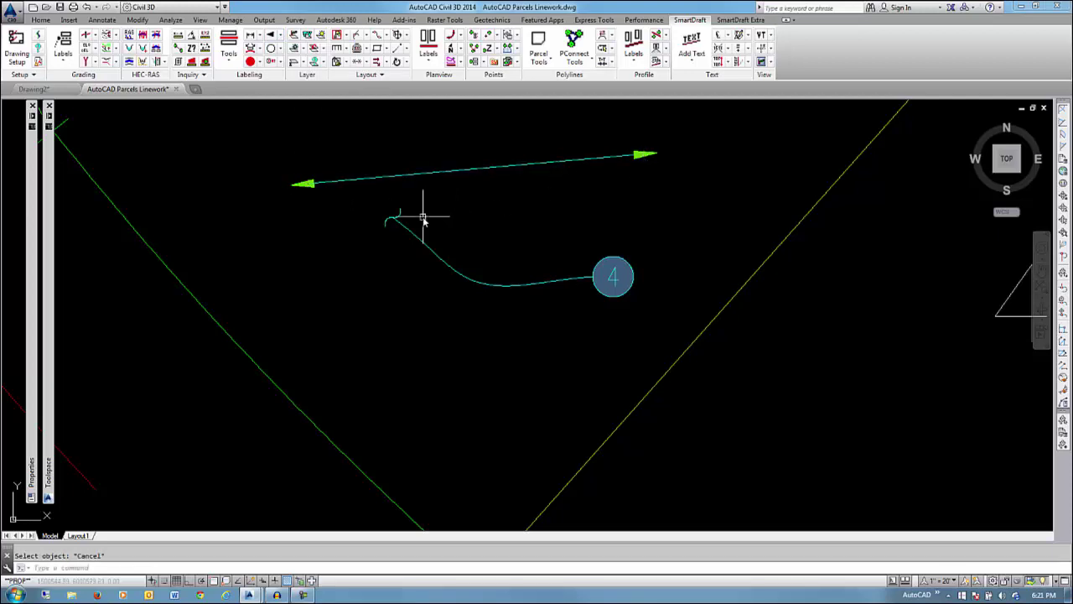
Step: Erase the arrowed line together with the circled 4 multileader
text(e)
key(Return)
click(282, 325)
click(696, 119)
key(Return)
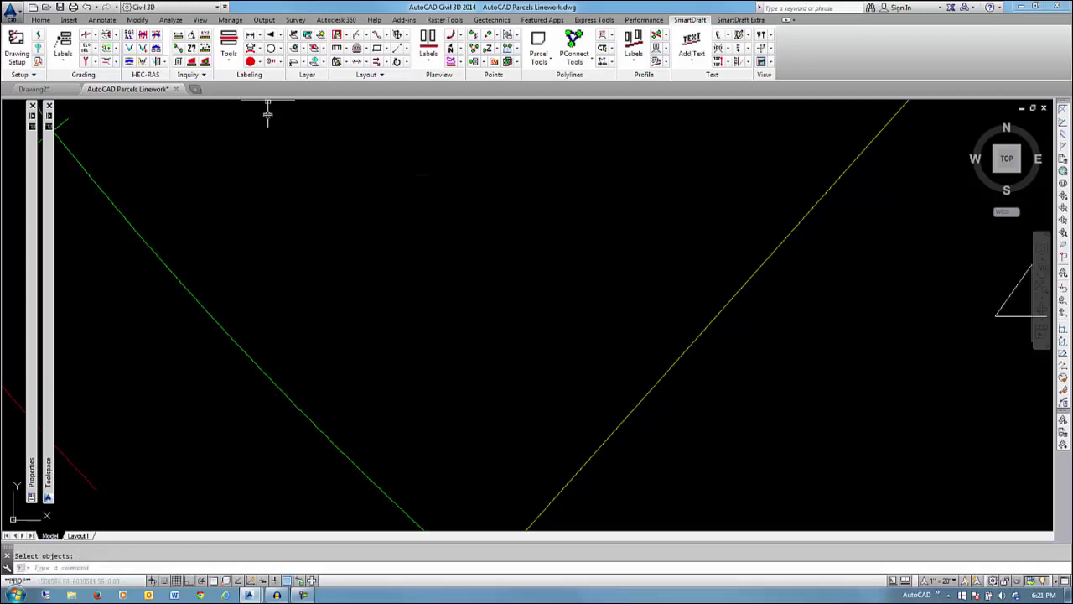
Step: Draw a long straight line rising to the upper right across the empty parcel area
click(281, 37)
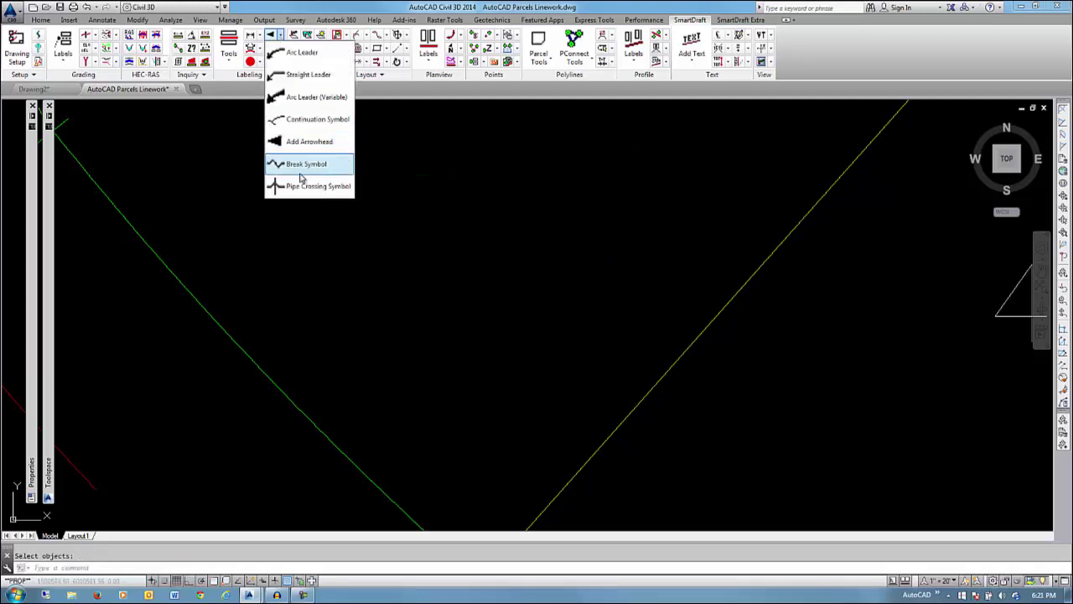
key(Escape)
text(l)
key(Return)
click(290, 270)
click(727, 154)
key(Escape)
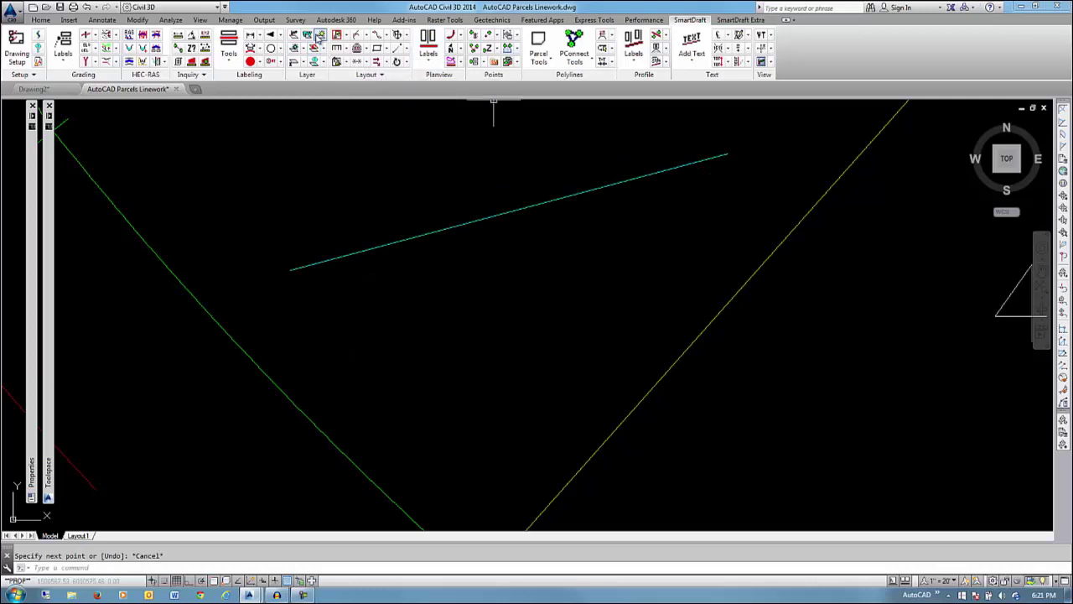
Step: Insert a break symbol on the line, near its lower end
click(279, 35)
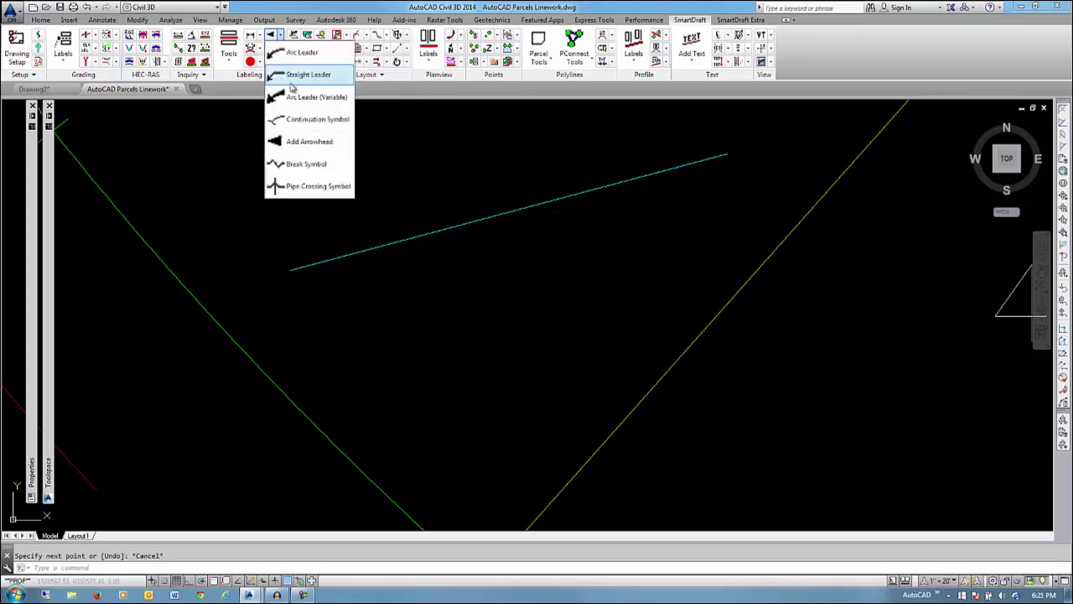
click(310, 166)
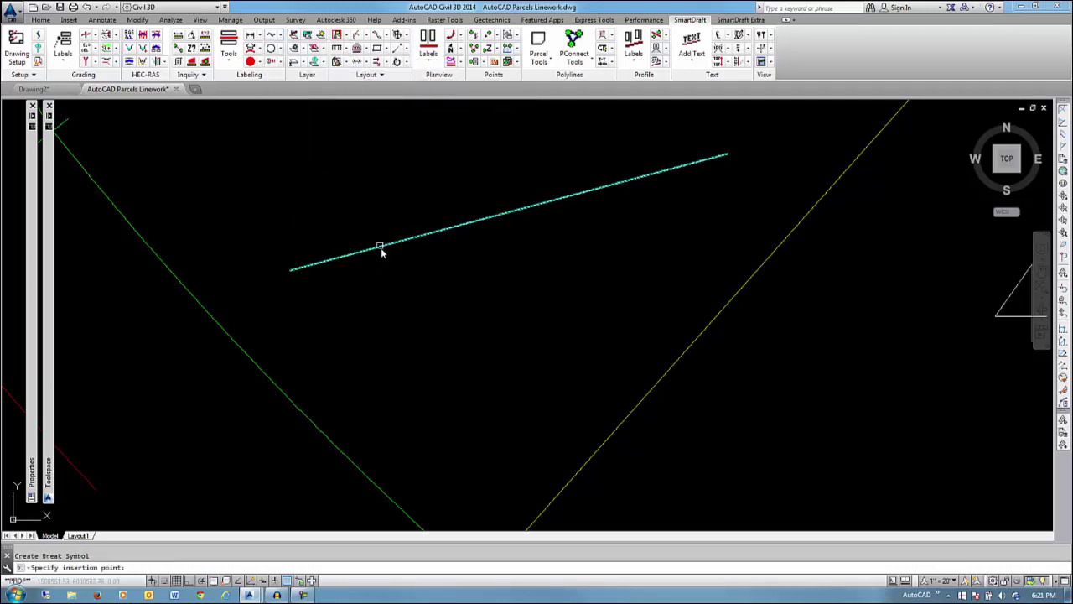
click(380, 249)
key(Escape)
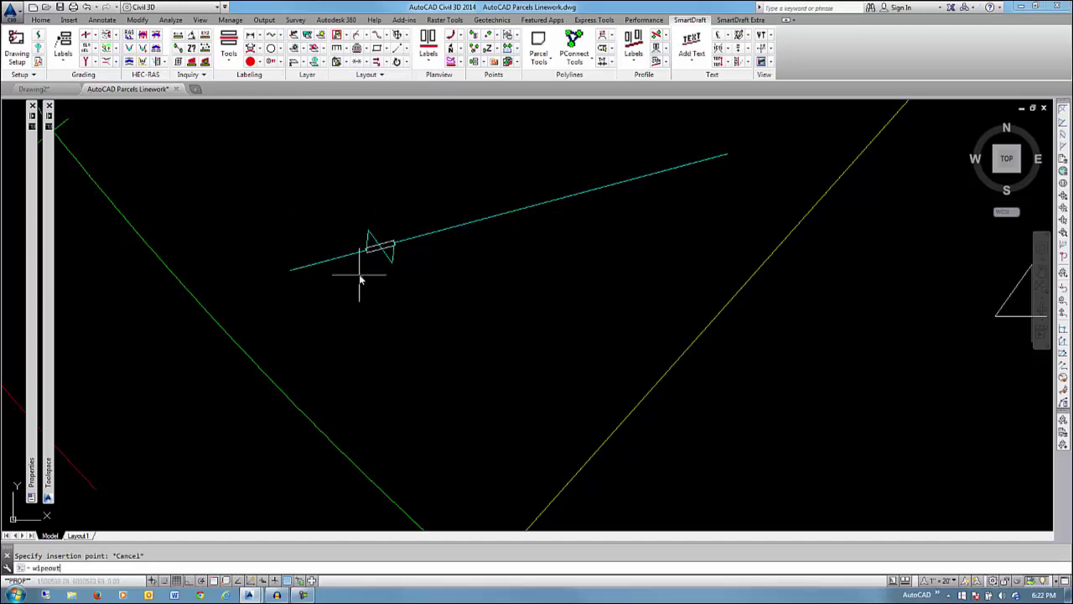
Step: Turn the wipeout frames off
key(Return)
text(f)
key(Return)
text(off)
key(Return)
Step: Grip-move the break symbol off the line to a spot above it
scroll(408, 179, up, 5)
click(286, 417)
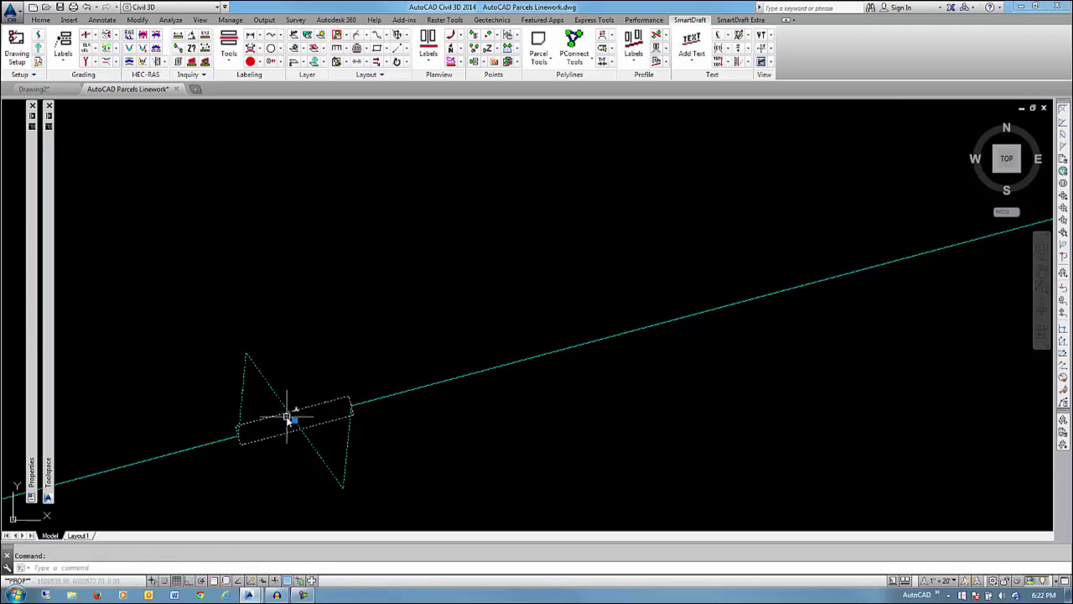
click(293, 421)
click(403, 263)
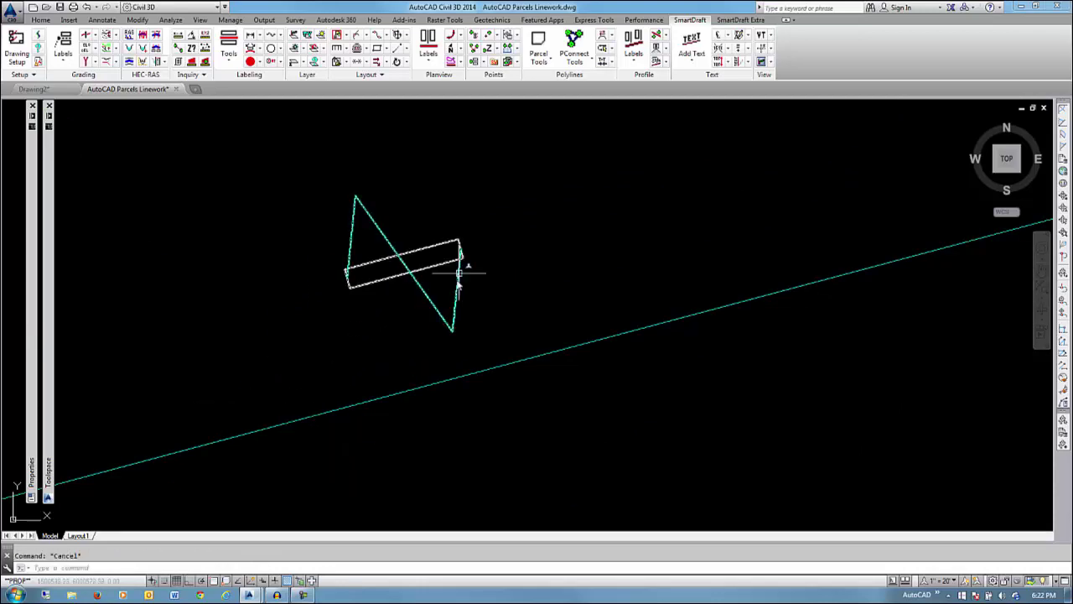
Step: Grip-move the break symbol back onto the line with the Nearest object snap, farther from the line's lower end
click(404, 263)
click(404, 264)
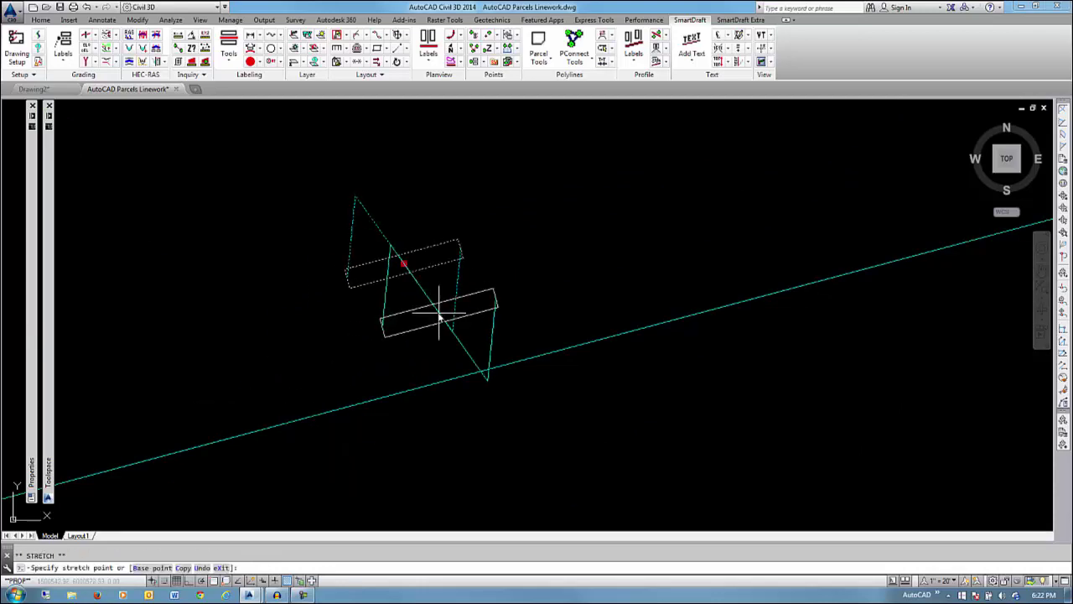
text(nea)
key(Return)
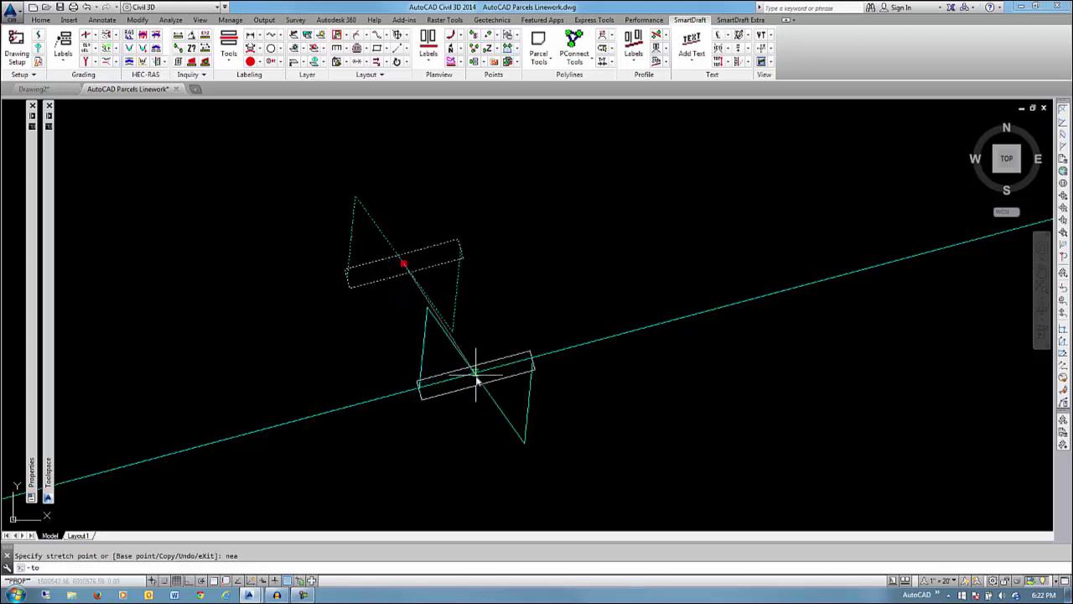
scroll(405, 411, down, 3)
key(Escape)
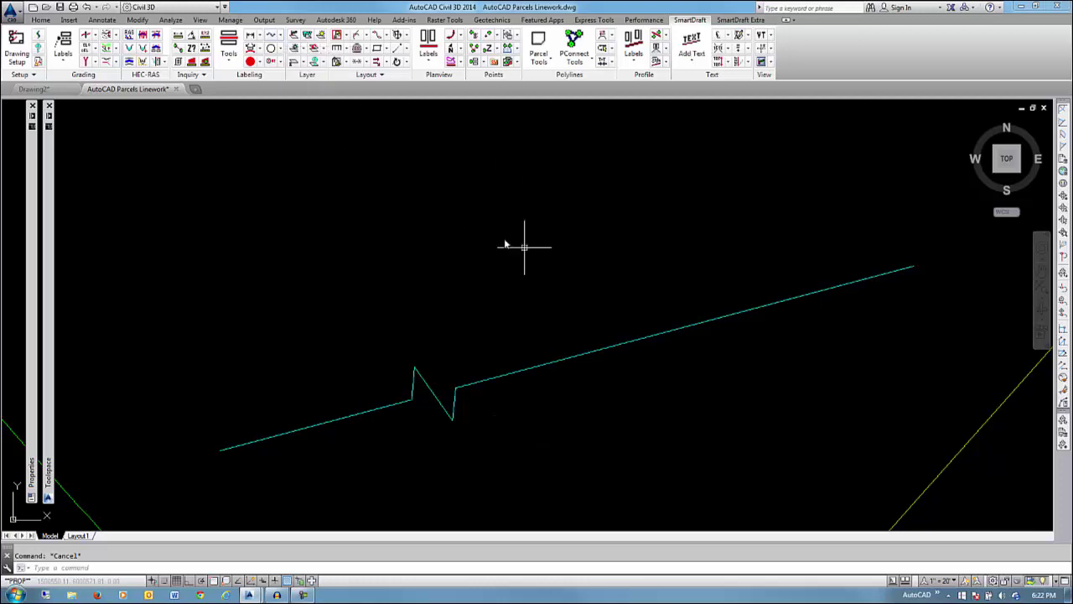
Step: Draw a steep straight line crossing the broken line on the upper side of the break symbol
text(l)
key(Return)
click(605, 178)
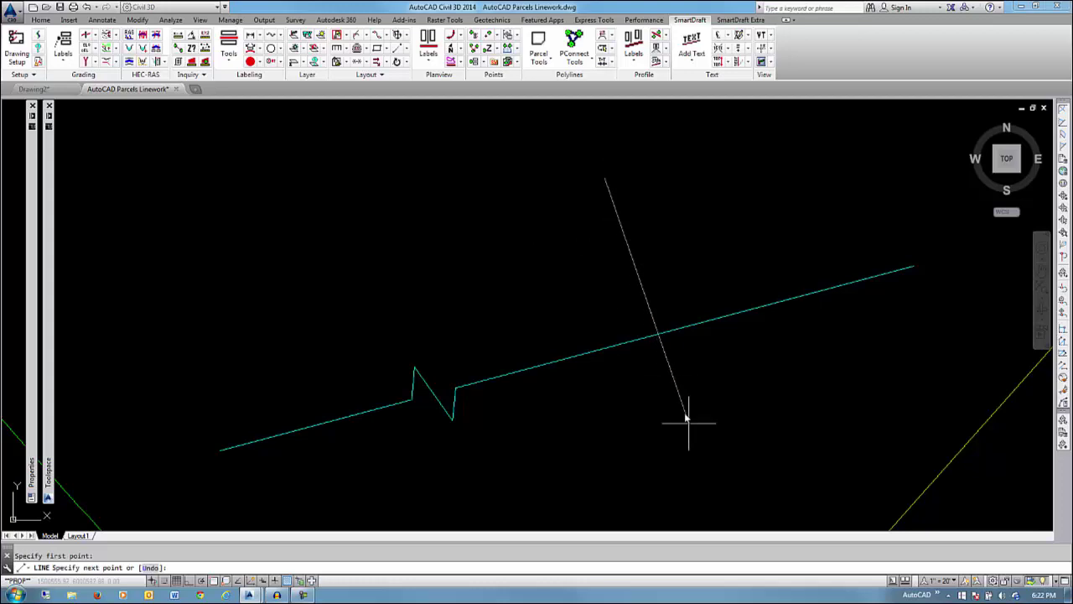
click(717, 487)
key(Escape)
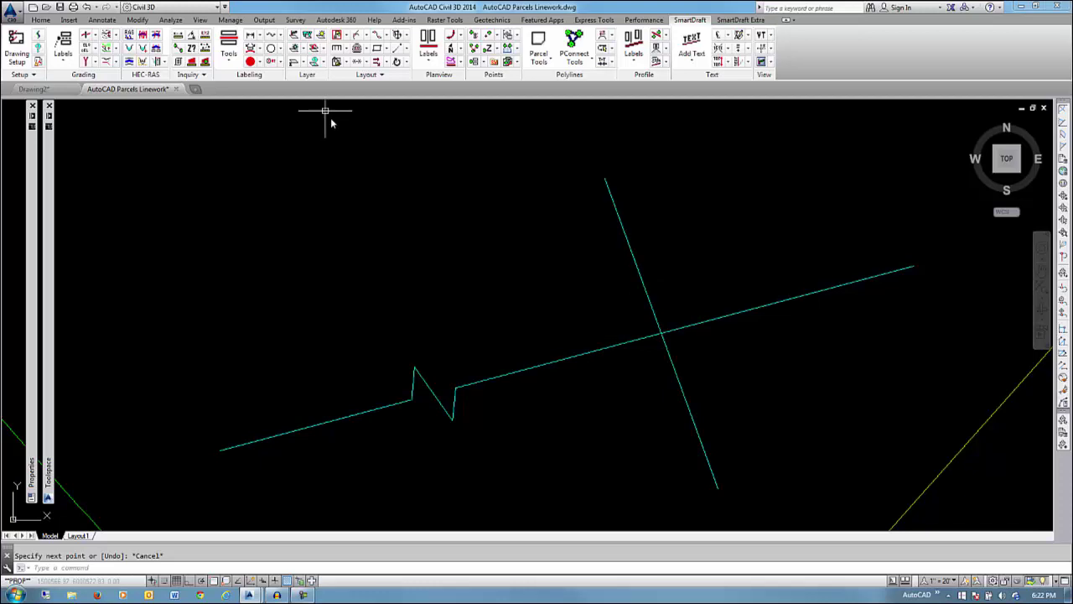
Step: Insert a pipe crossing symbol with the broken line as main pipe and the steep line as crossing pipe, bulging toward the break symbol
click(280, 35)
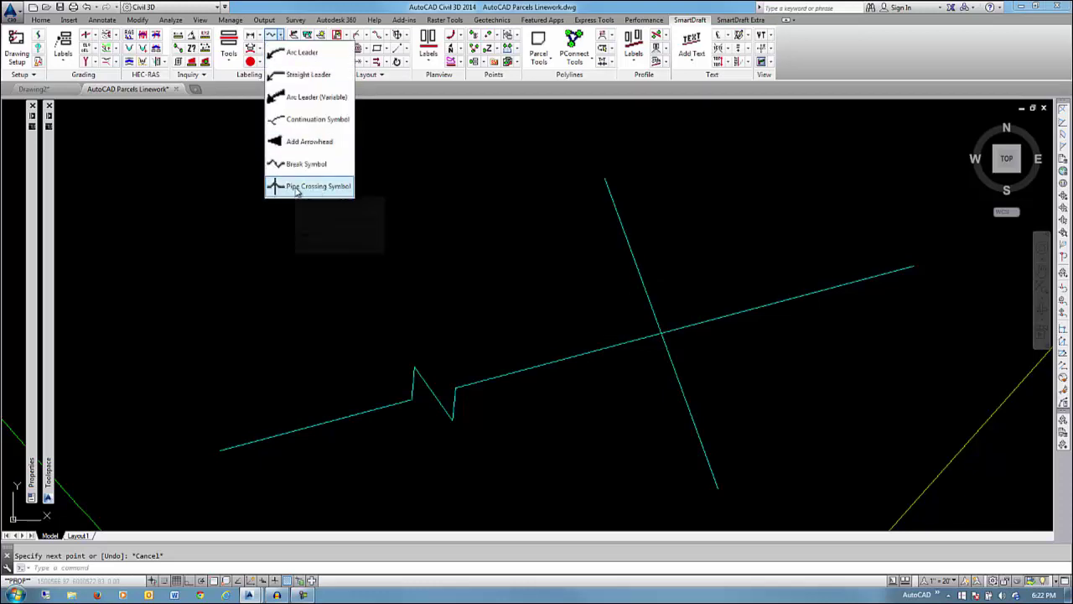
click(310, 186)
click(636, 341)
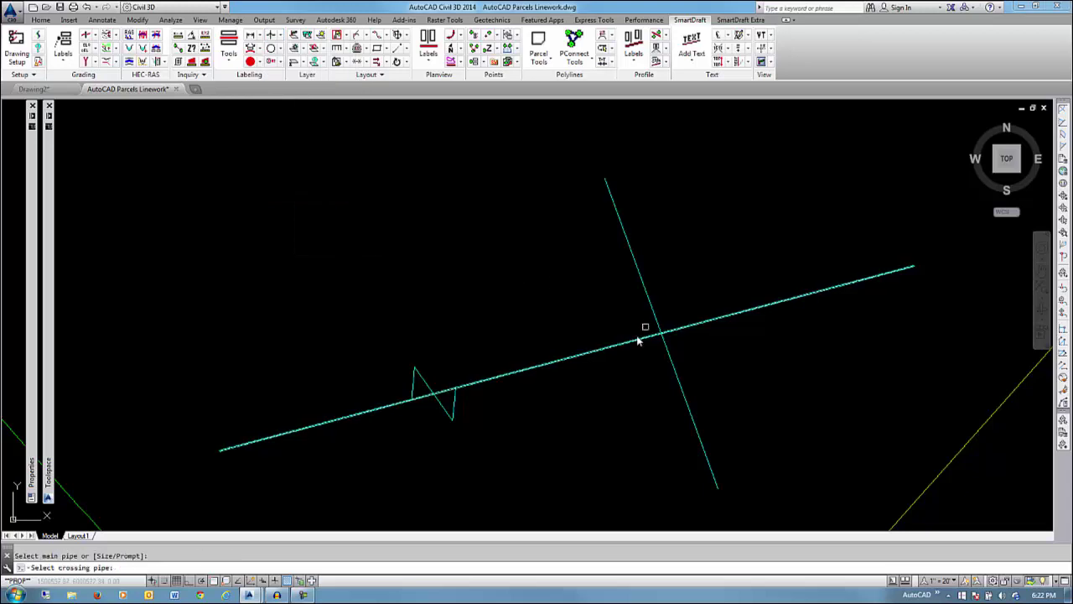
click(655, 325)
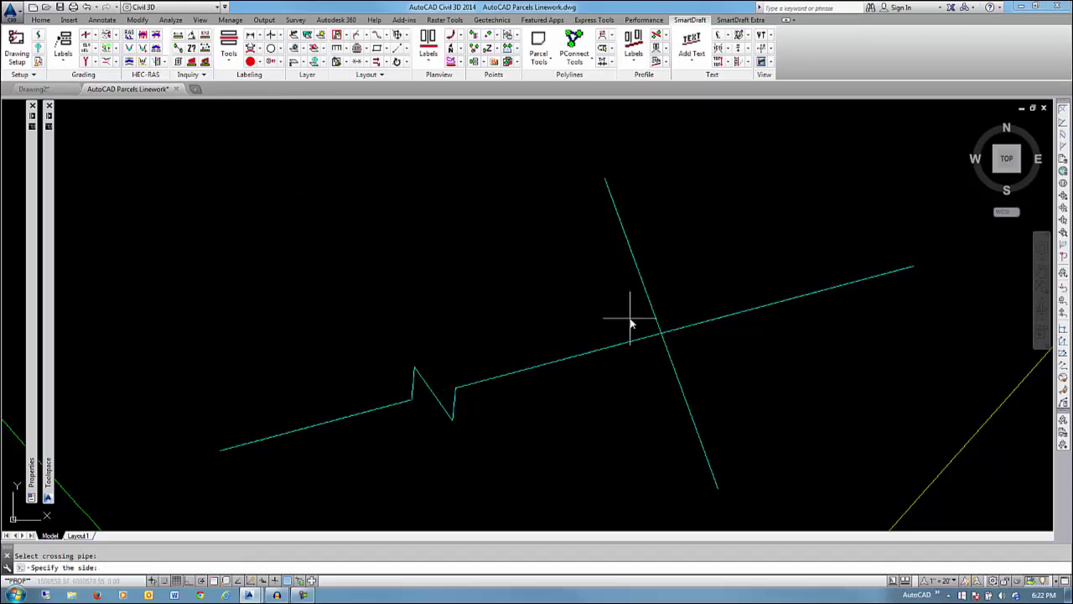
click(554, 367)
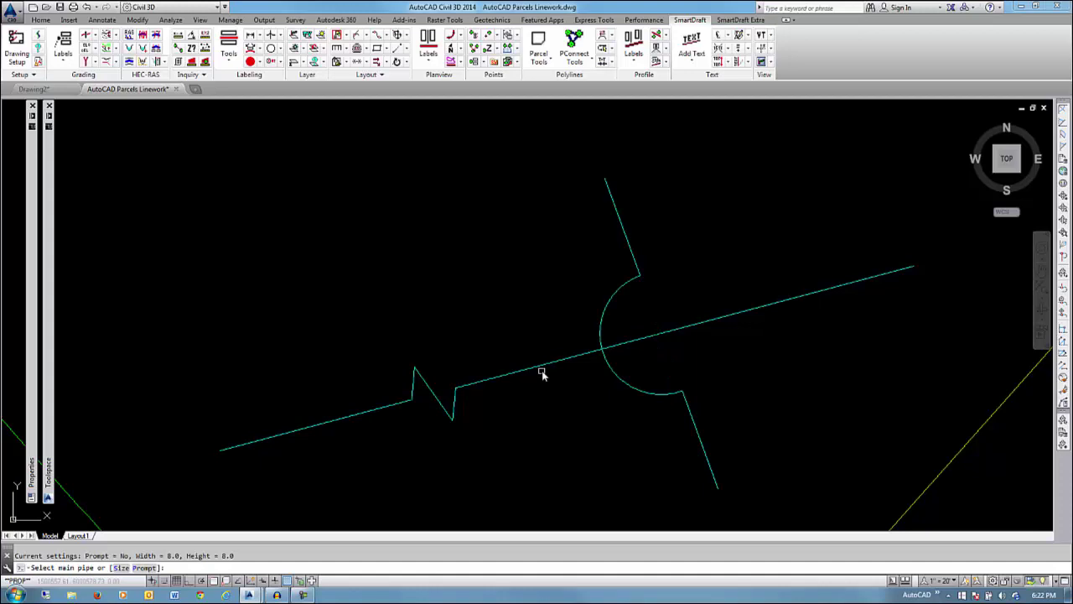
key(Escape)
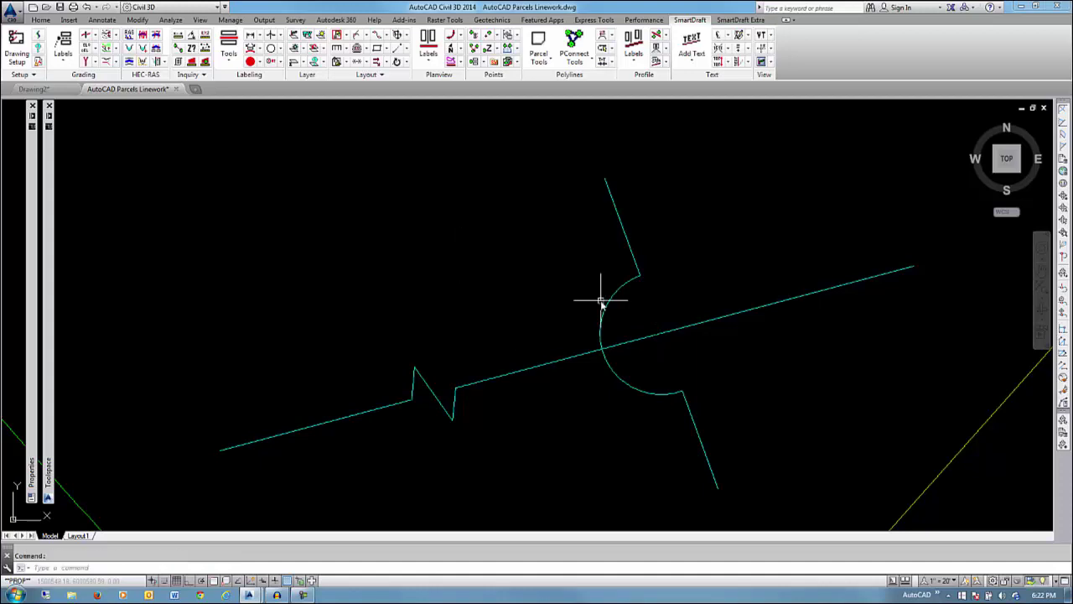
click(634, 390)
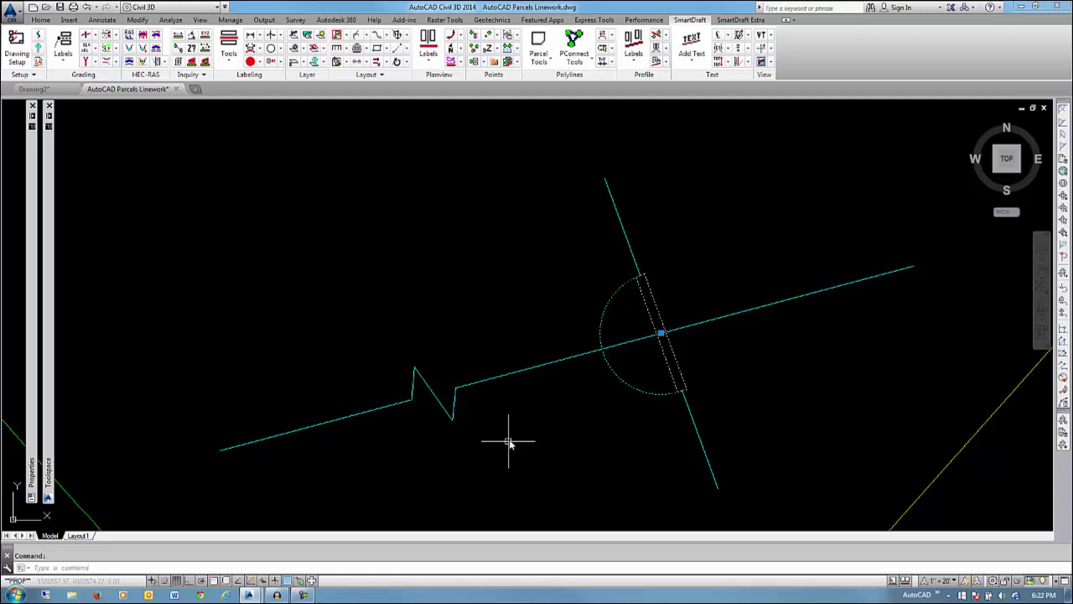
key(Escape)
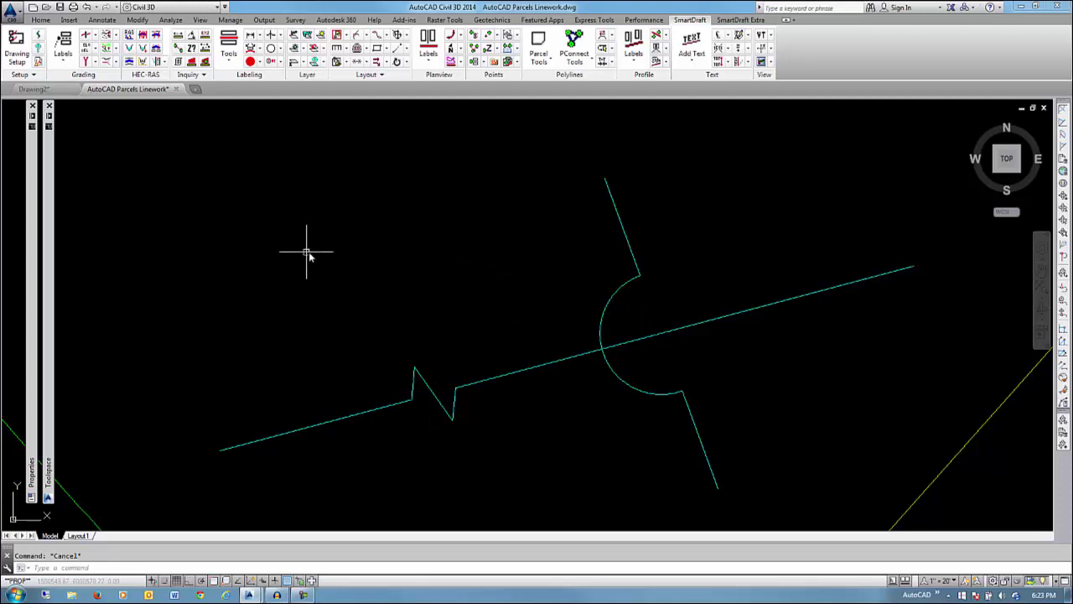
Step: Erase both crossing lines with their break and pipe crossing symbols in parcel 45
scroll(308, 253, down, 2)
scroll(307, 254, down, 2)
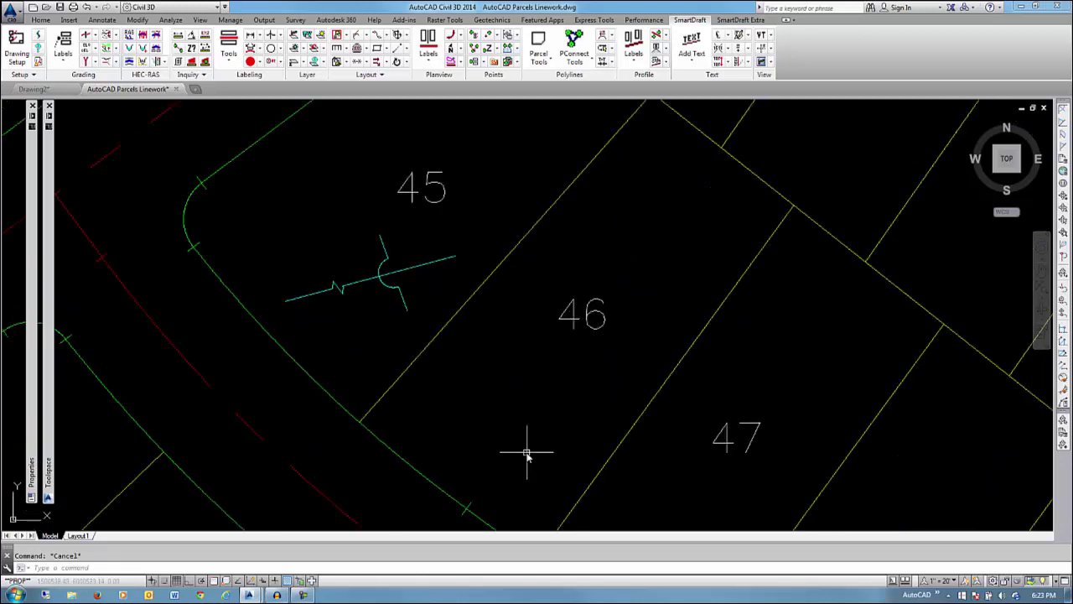
text(e)
key(Return)
click(433, 312)
click(315, 250)
key(Return)
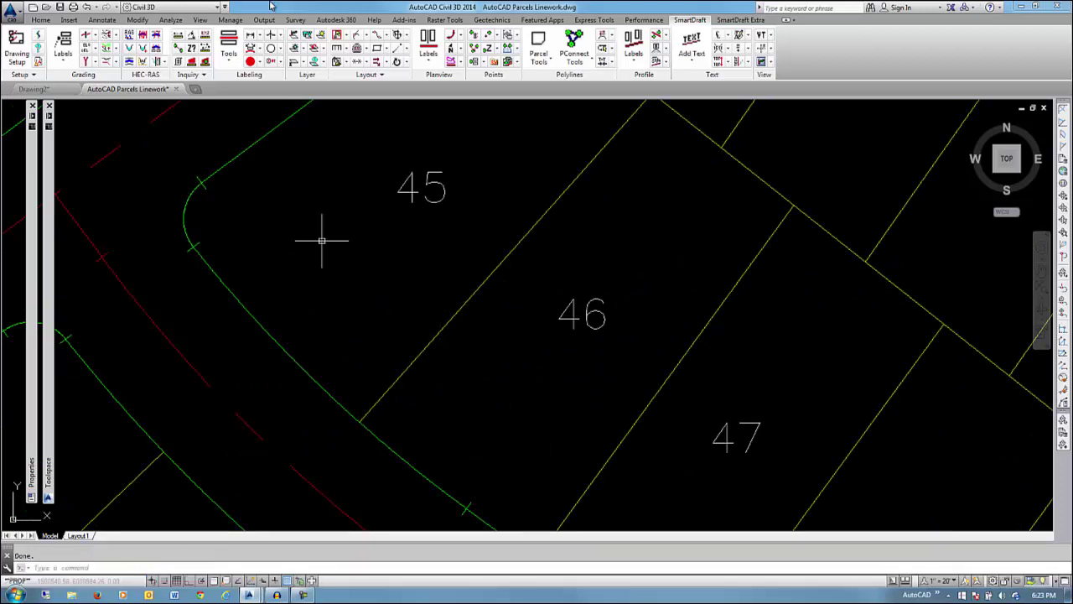
Step: Start the Circle Reference command, open the Reference Symbol Options, and move the dialog clear of the parcels
click(281, 37)
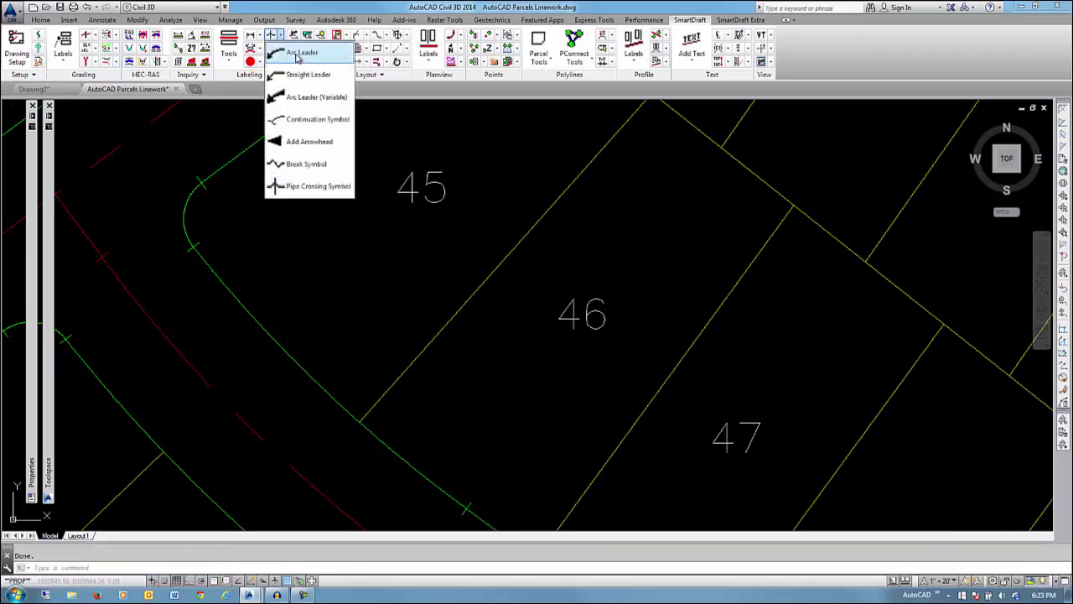
click(298, 52)
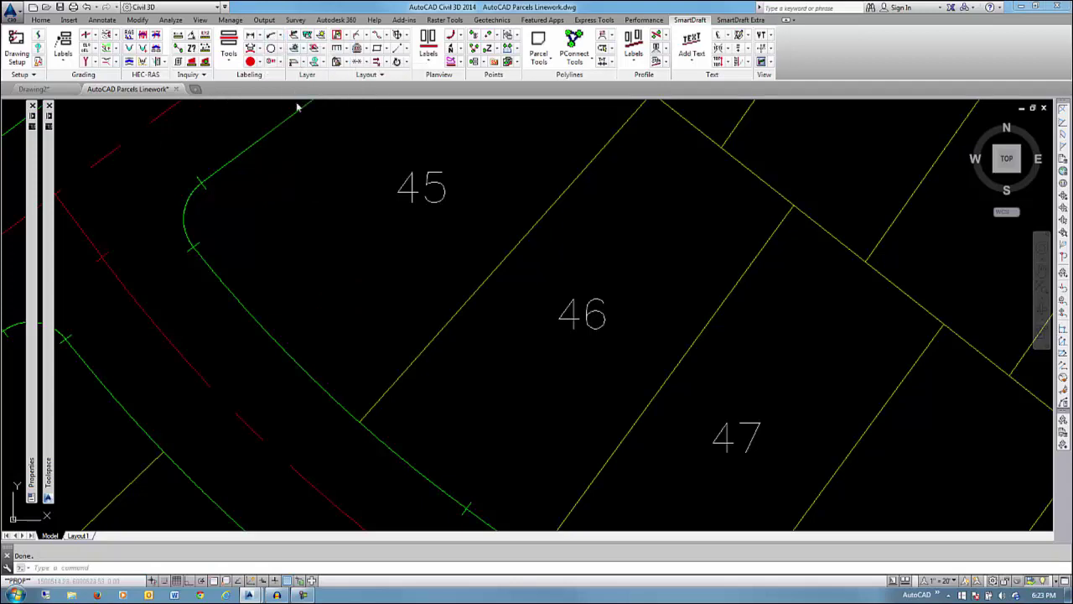
click(282, 47)
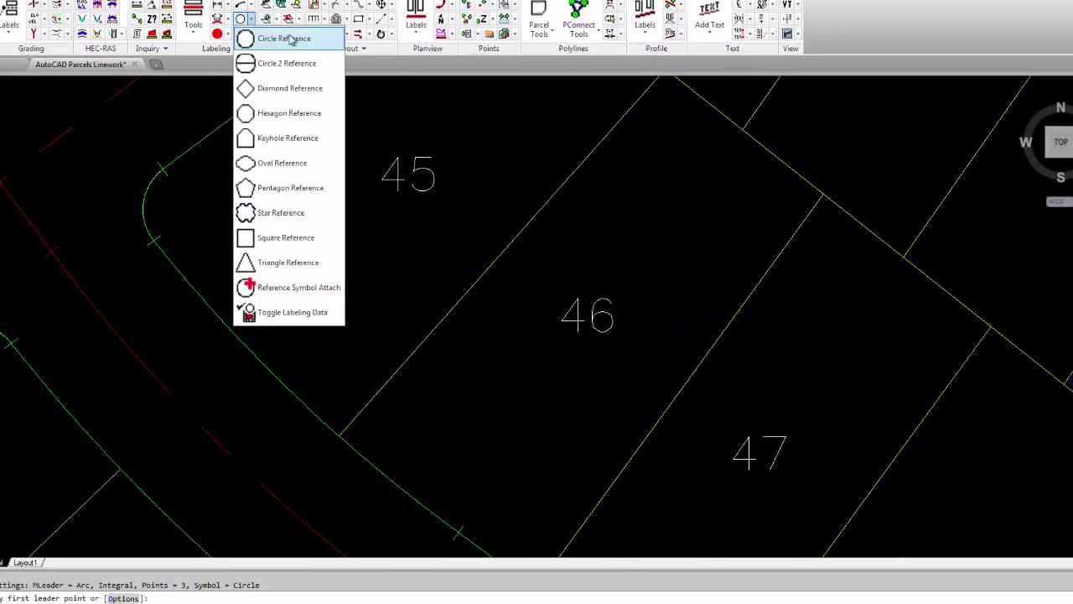
click(290, 40)
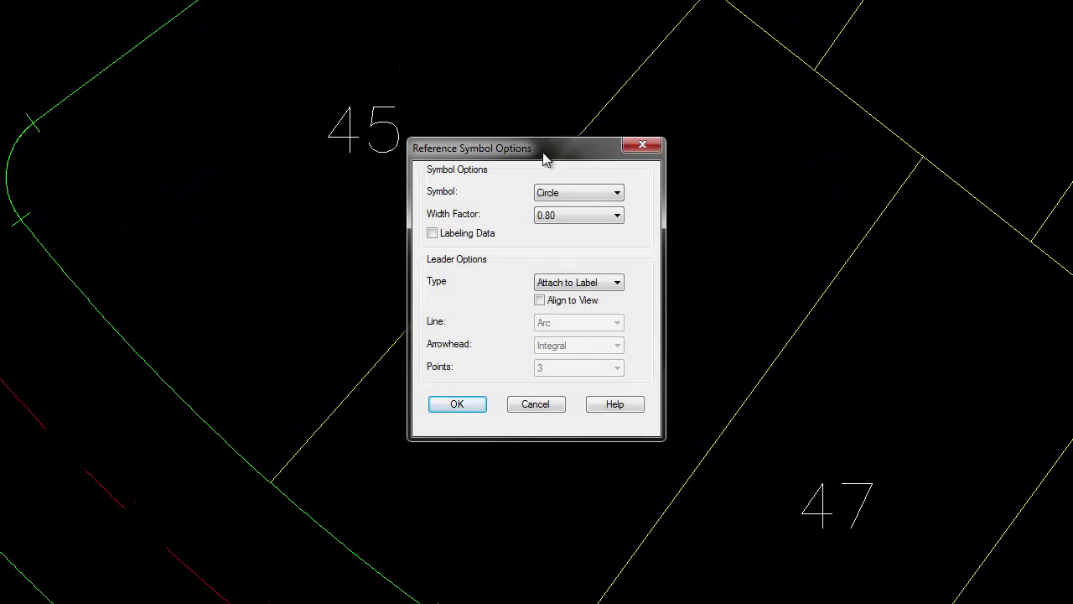
drag(548, 153, 218, 19)
Step: Set the reference symbol's leader type to Leader Off, keep Circle as the symbol, and accept the options
click(256, 59)
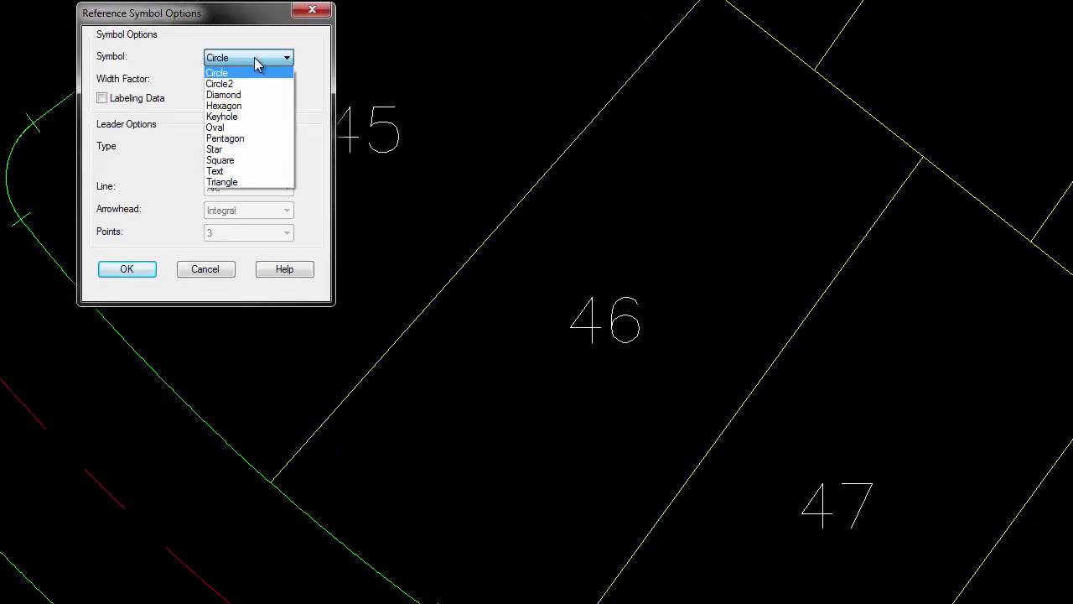
click(255, 59)
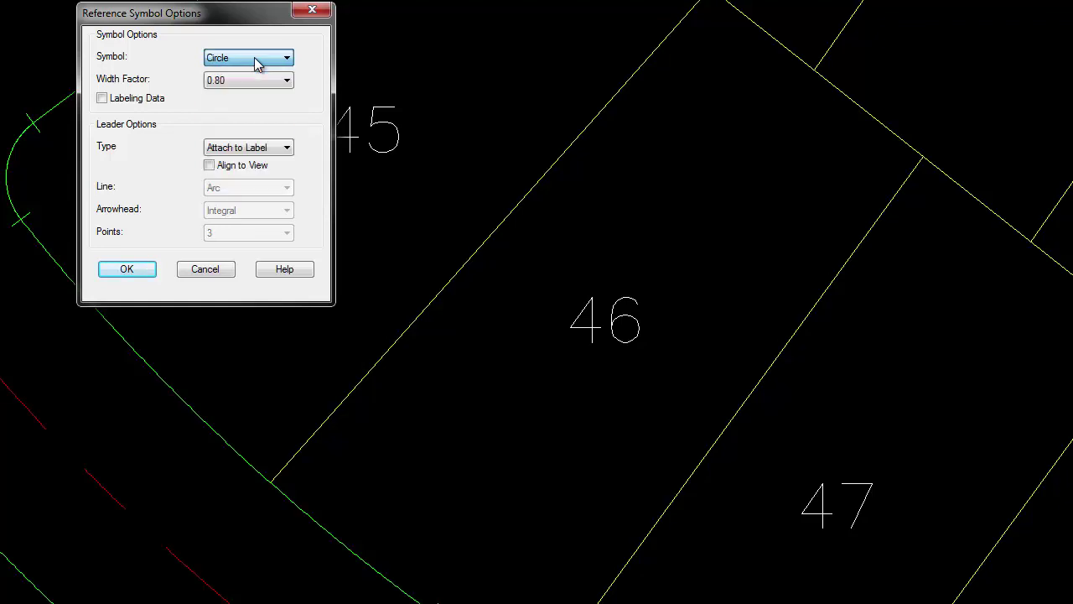
click(232, 152)
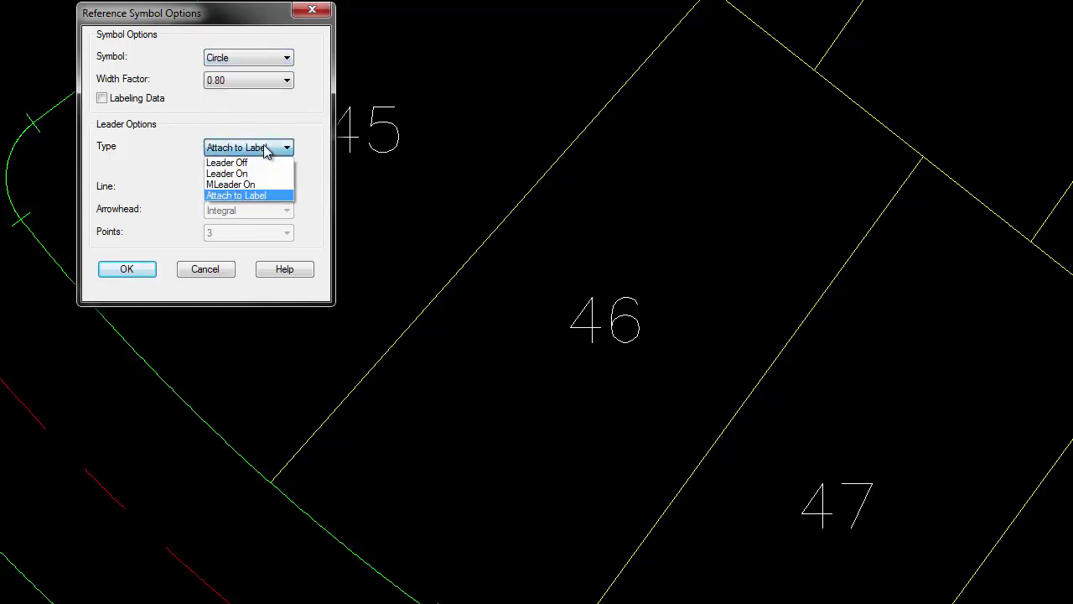
click(251, 164)
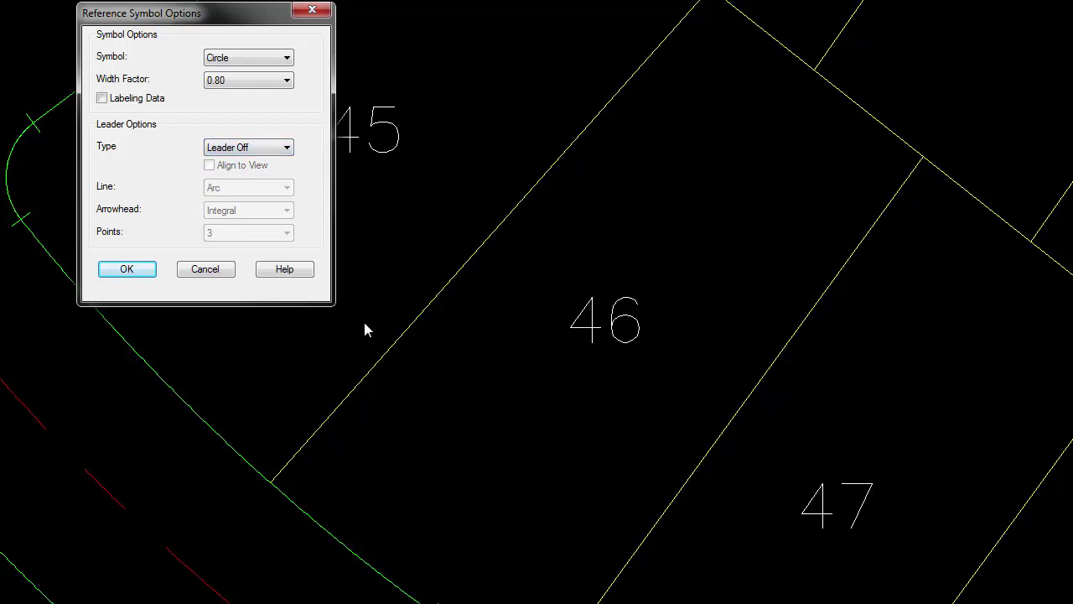
click(143, 270)
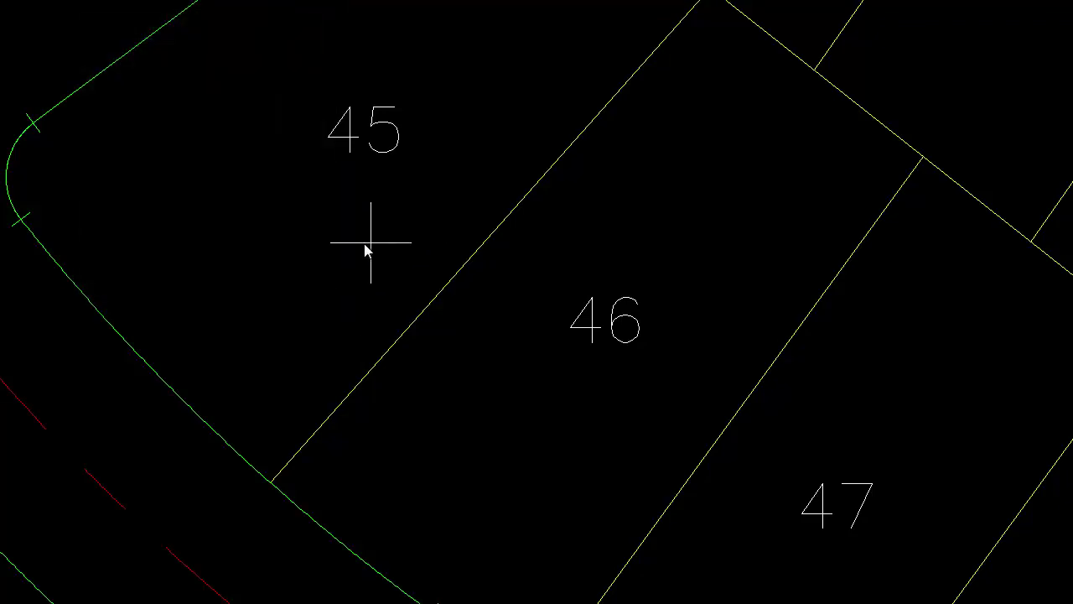
Step: Place a circle reference symbol with the text 4 below the parcel number 45, rotated at a slant, and end the command
click(279, 256)
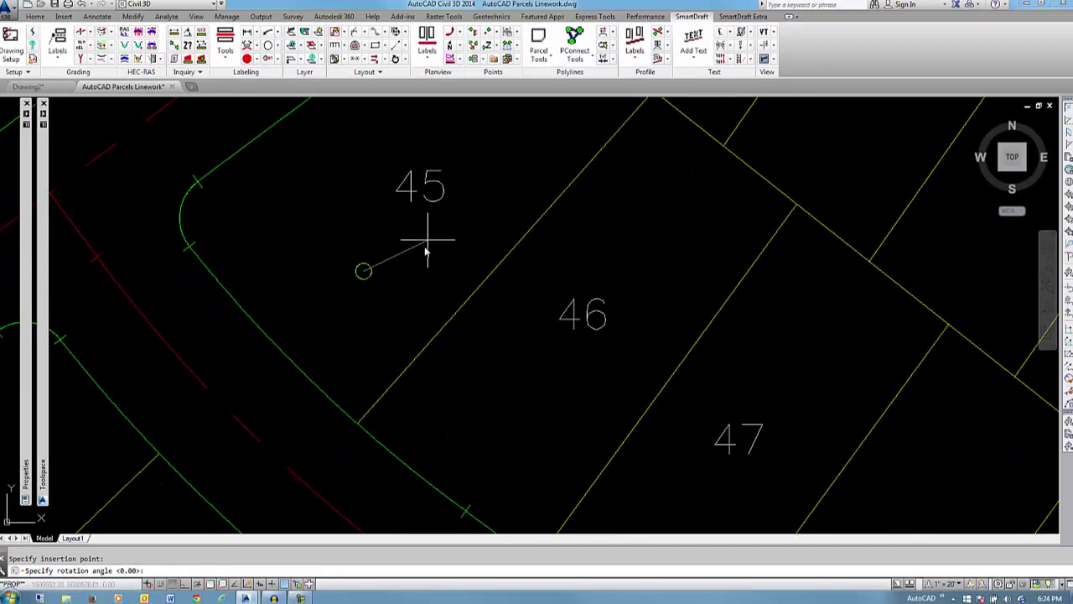
click(427, 253)
scroll(341, 282, up, 5)
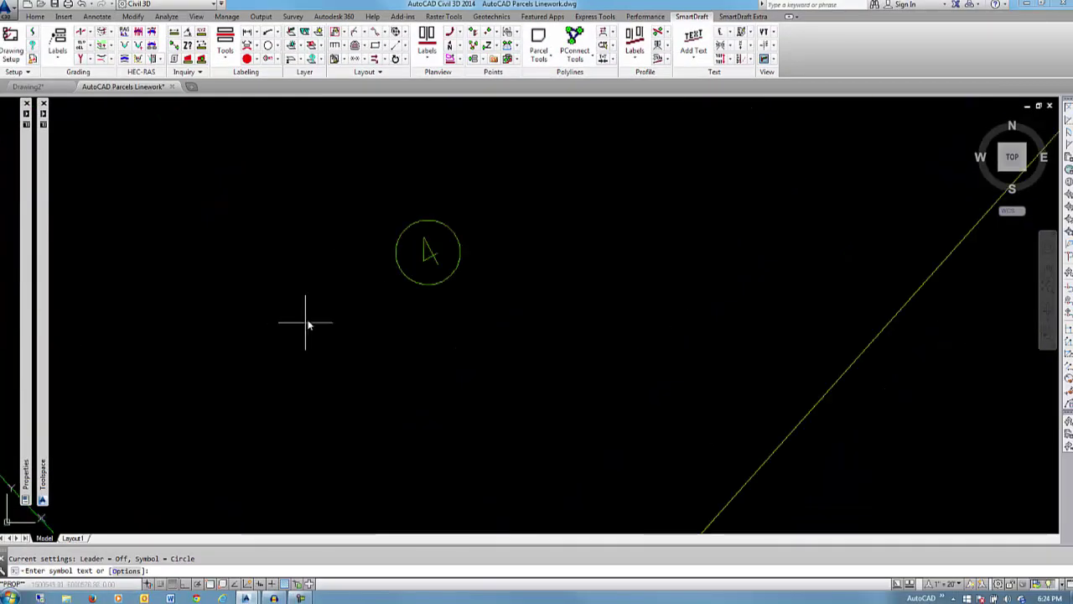
key(Return)
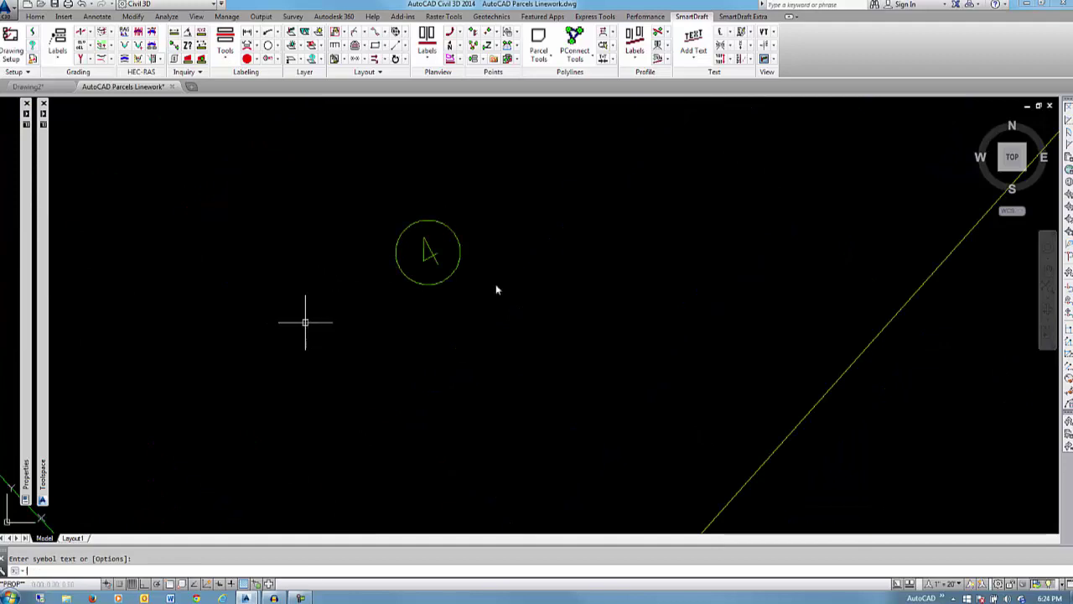
Step: Switch the annotation scale to 1" = 40' and return it to 1" = 20'
click(959, 585)
click(964, 379)
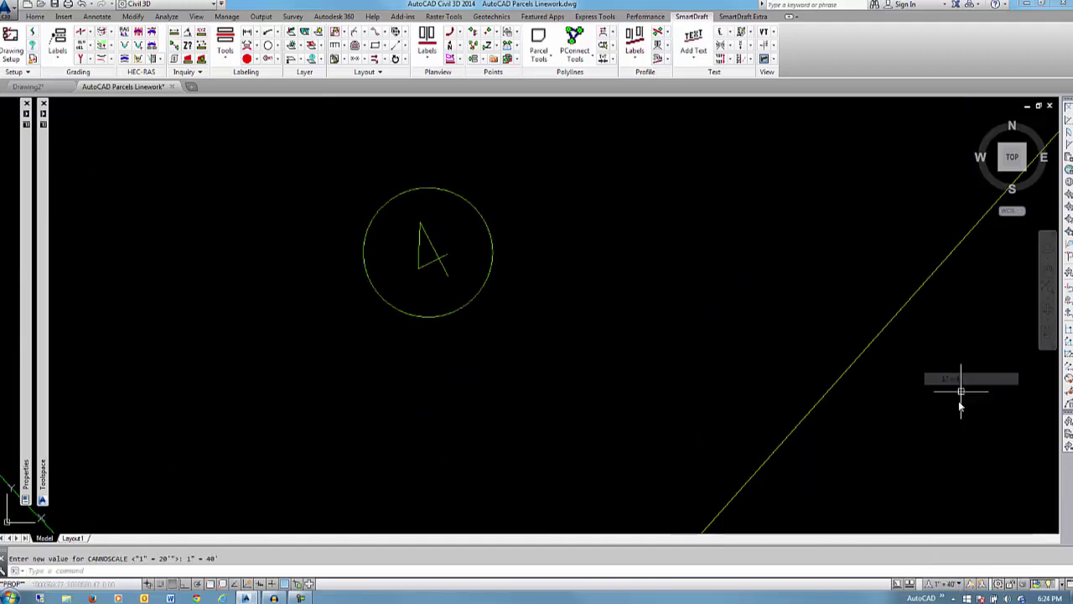
click(956, 585)
click(954, 359)
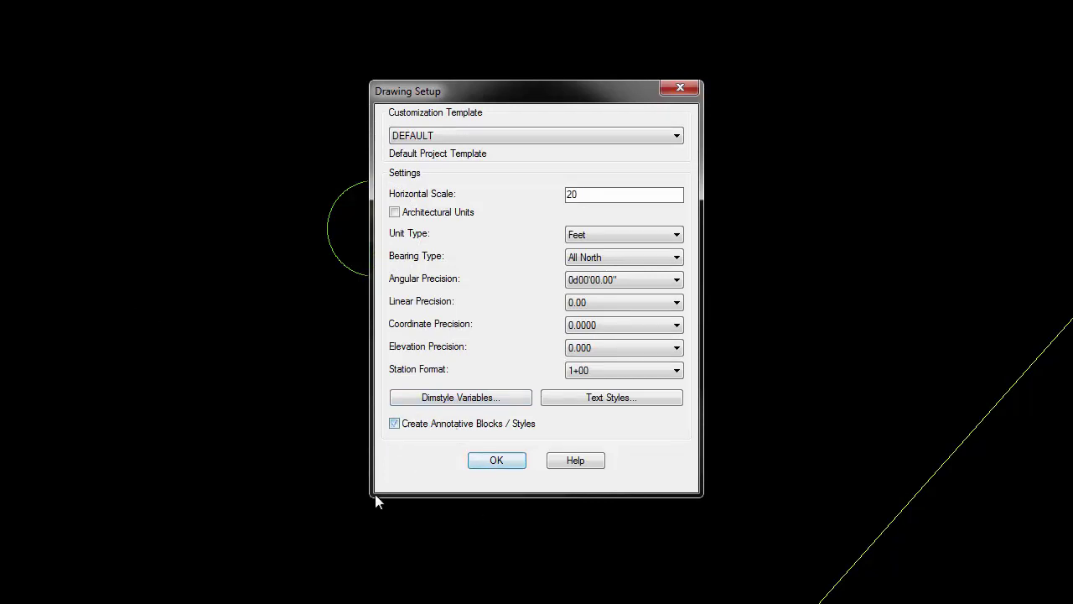
Step: Examine the Create Annotative Blocks / Styles setting in the Drawing Setup and close the dialog
click(410, 426)
click(497, 461)
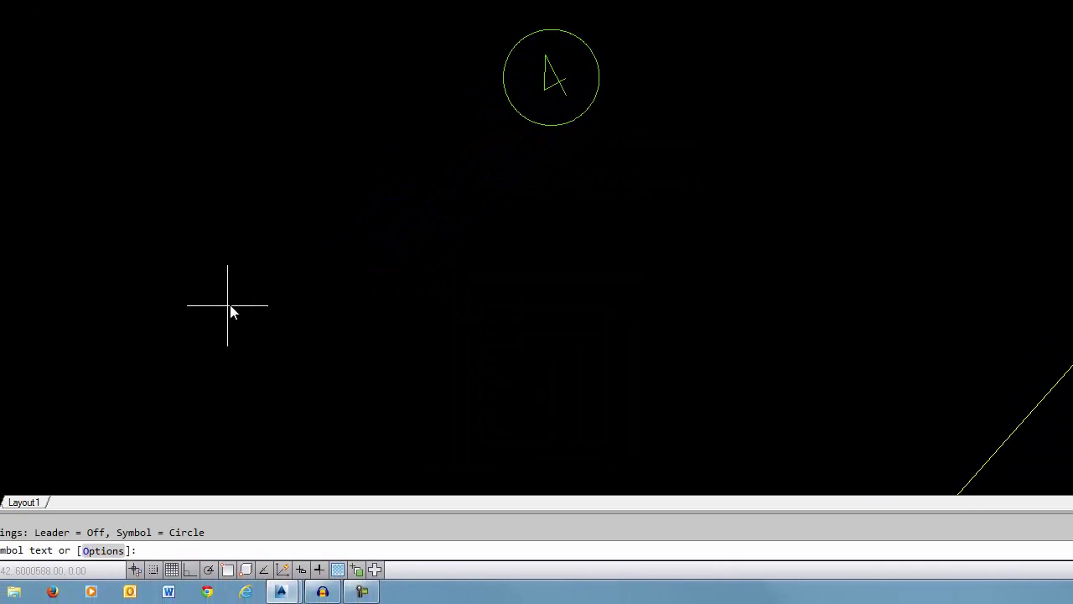
Step: Set the reference symbol options to leader type Leader On with the Arrow arrowhead, and accept them
click(102, 550)
click(668, 213)
click(681, 237)
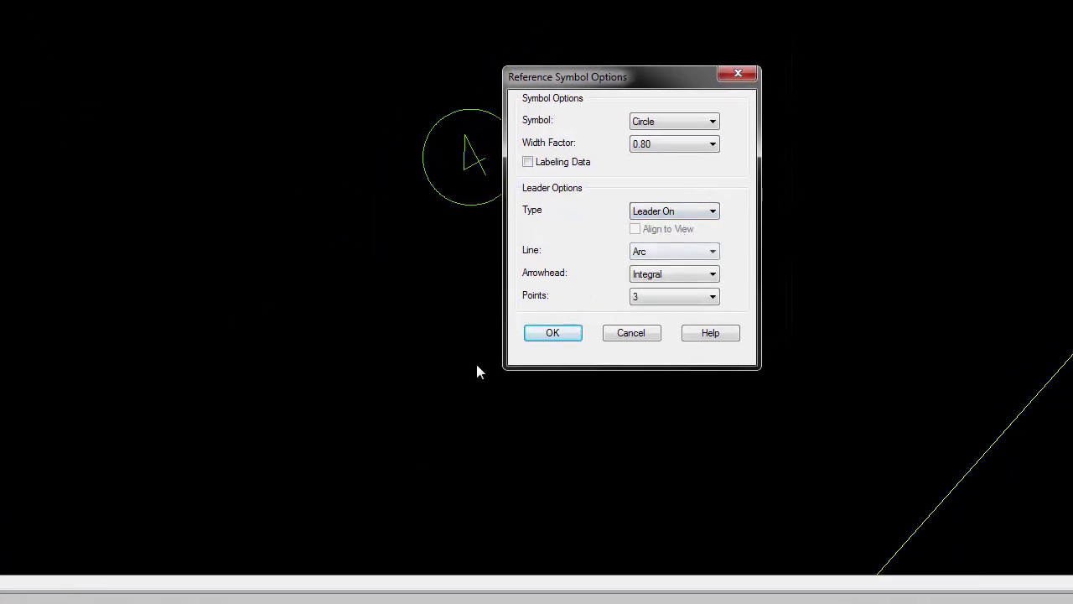
click(671, 275)
click(662, 301)
click(568, 335)
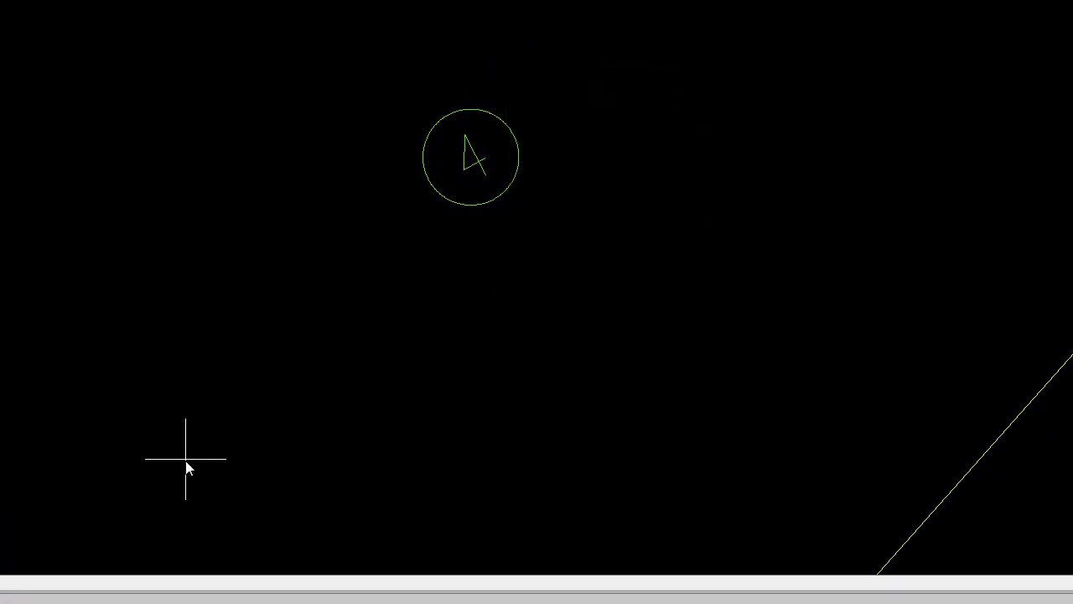
Step: Place a circle symbol 4 on a three-point arc leader that curves beneath the existing circle and ends to its right
click(232, 454)
click(539, 257)
click(893, 220)
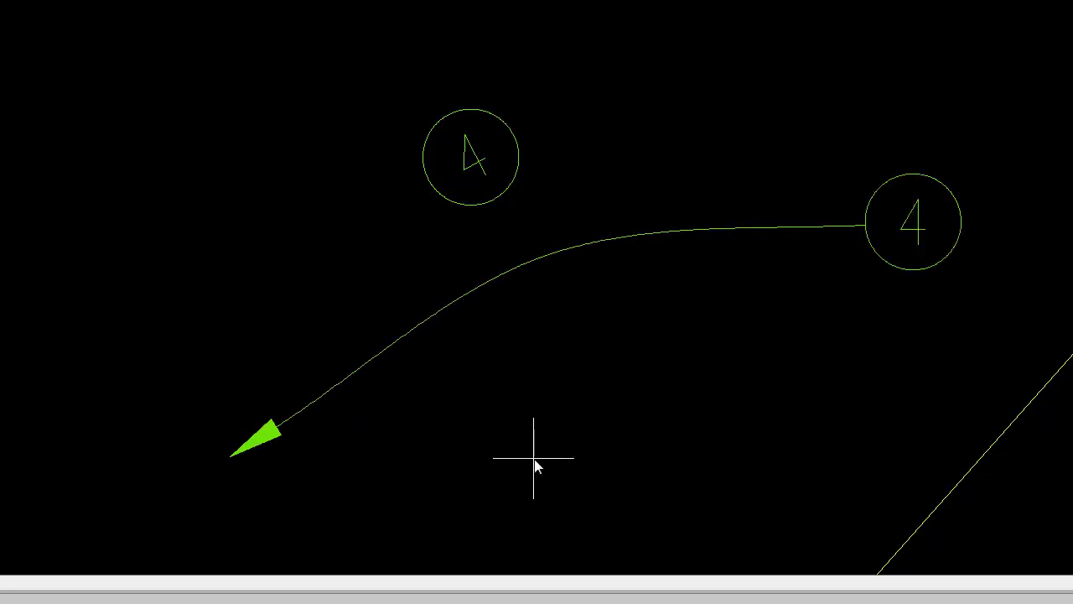
Step: Move the leader's circle symbol upward off the leader, put it back on the leader's end, and clear the selection
click(917, 175)
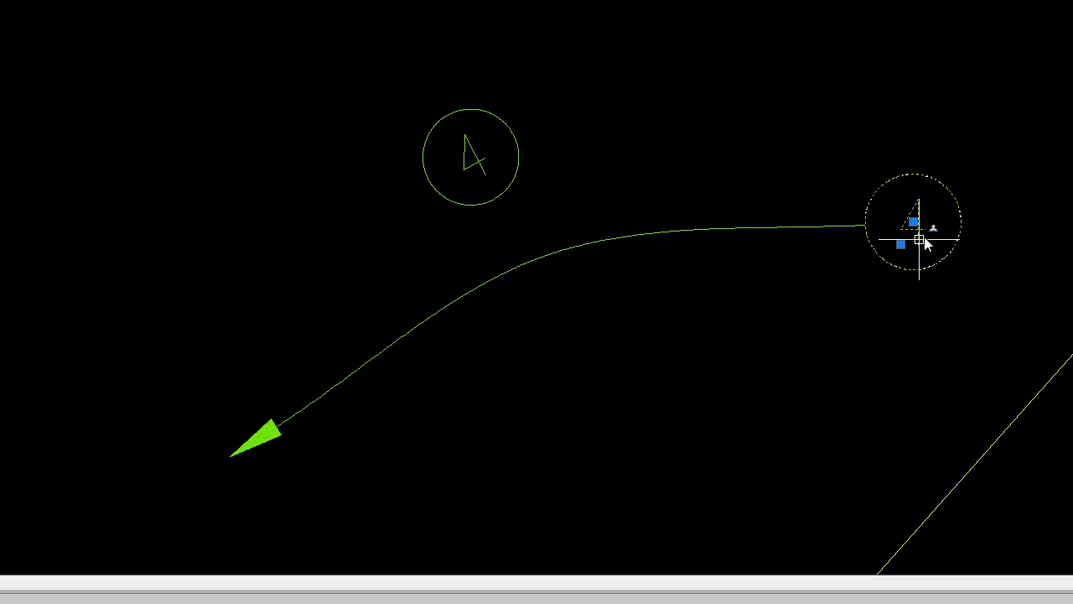
click(917, 223)
click(919, 84)
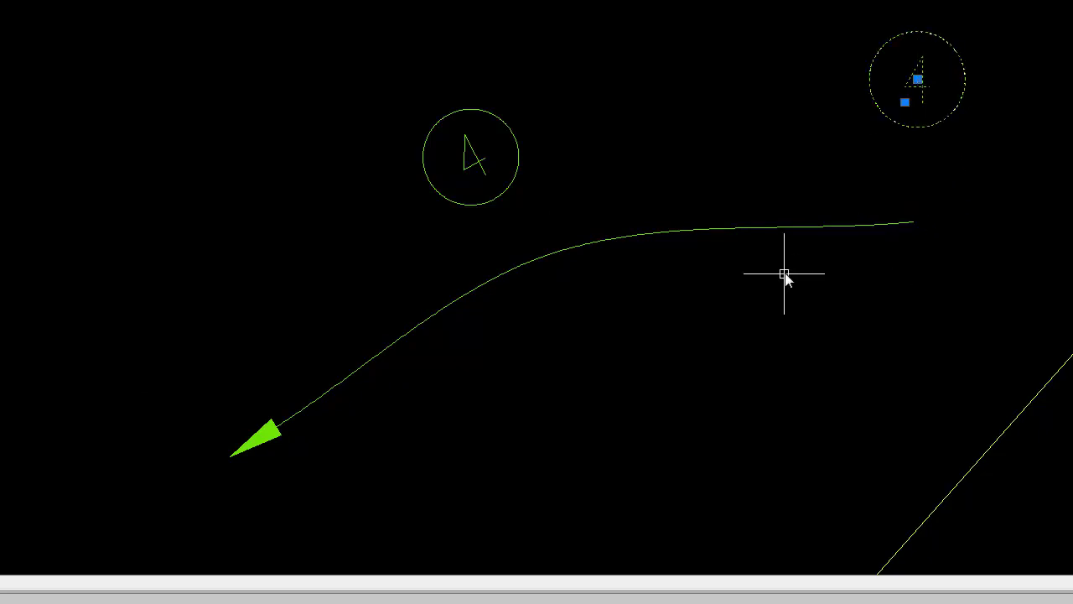
click(868, 226)
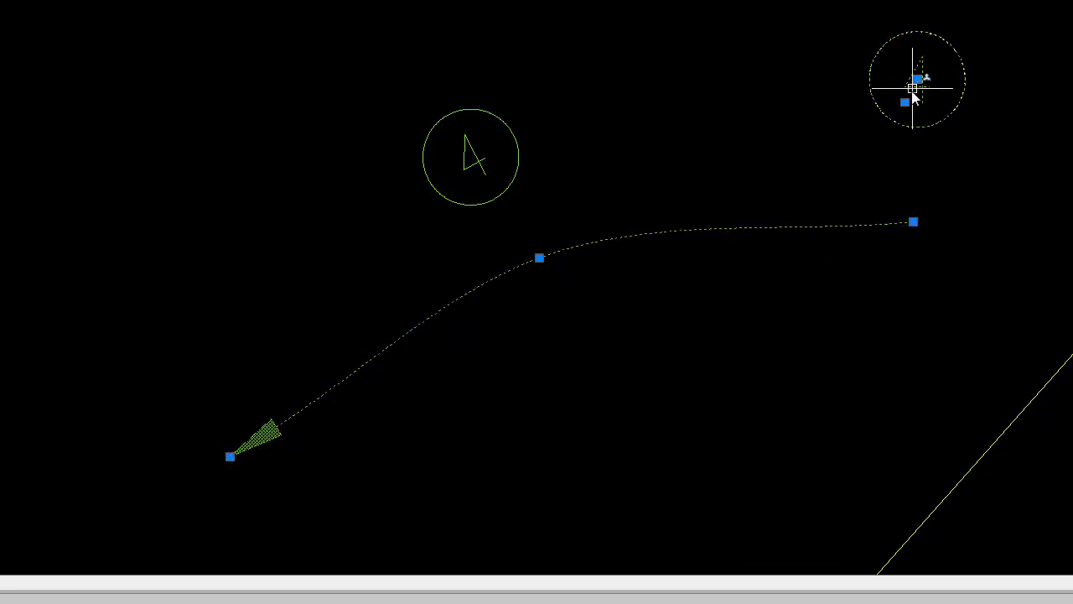
click(919, 80)
click(914, 222)
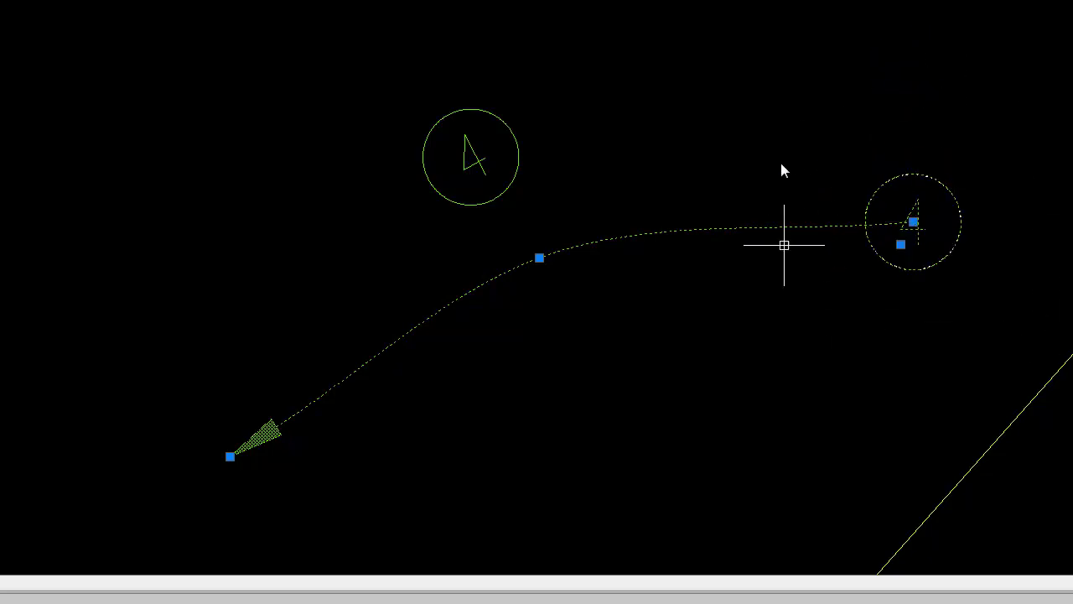
key(Escape)
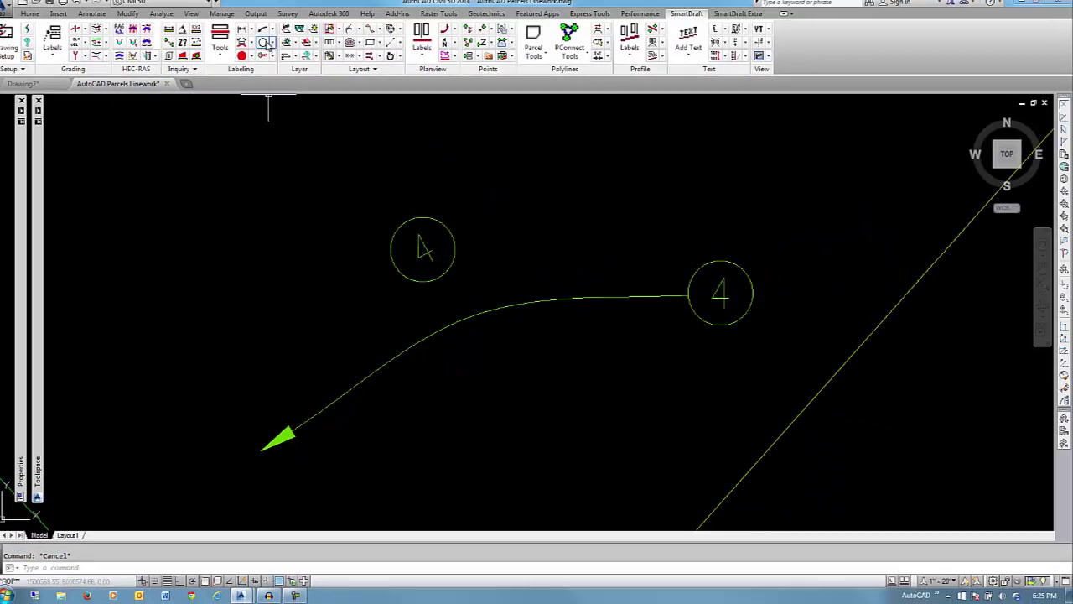
Step: Start another Circle Reference and set its leader type to MLeader On
click(265, 43)
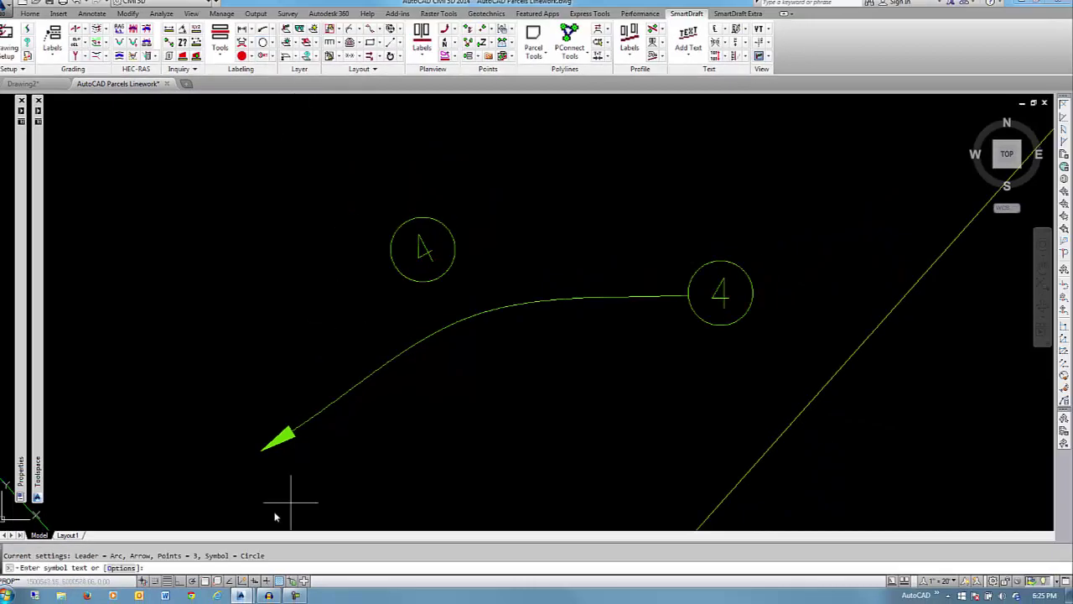
click(560, 287)
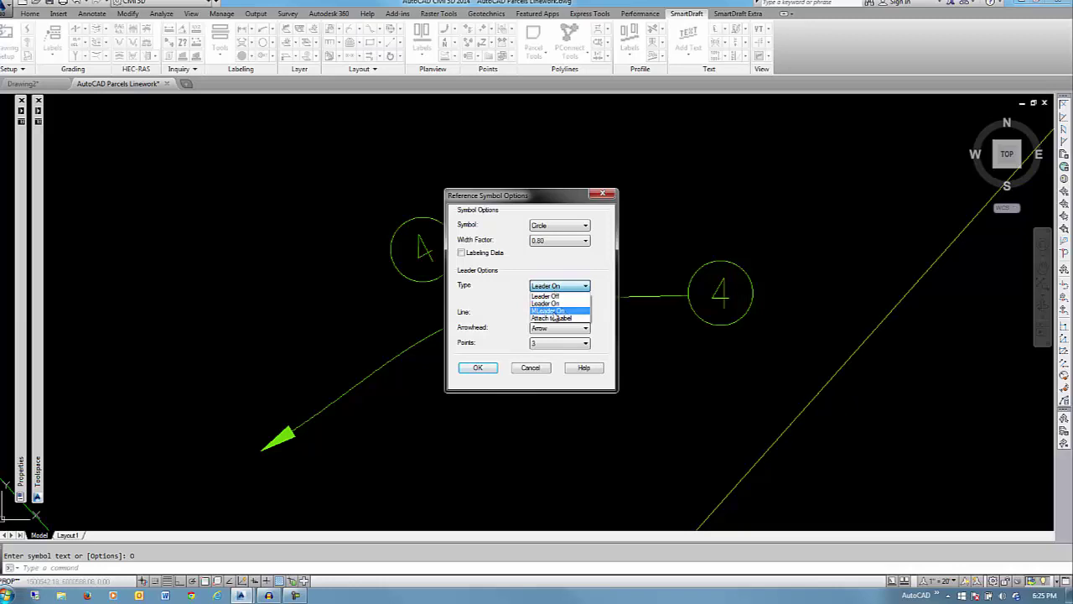
click(549, 310)
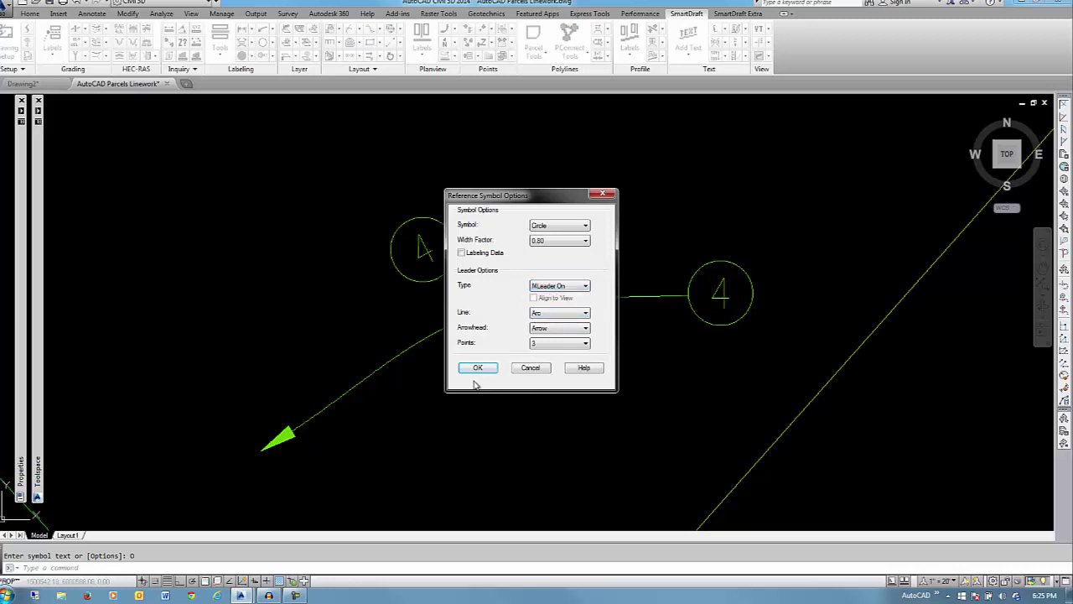
click(478, 368)
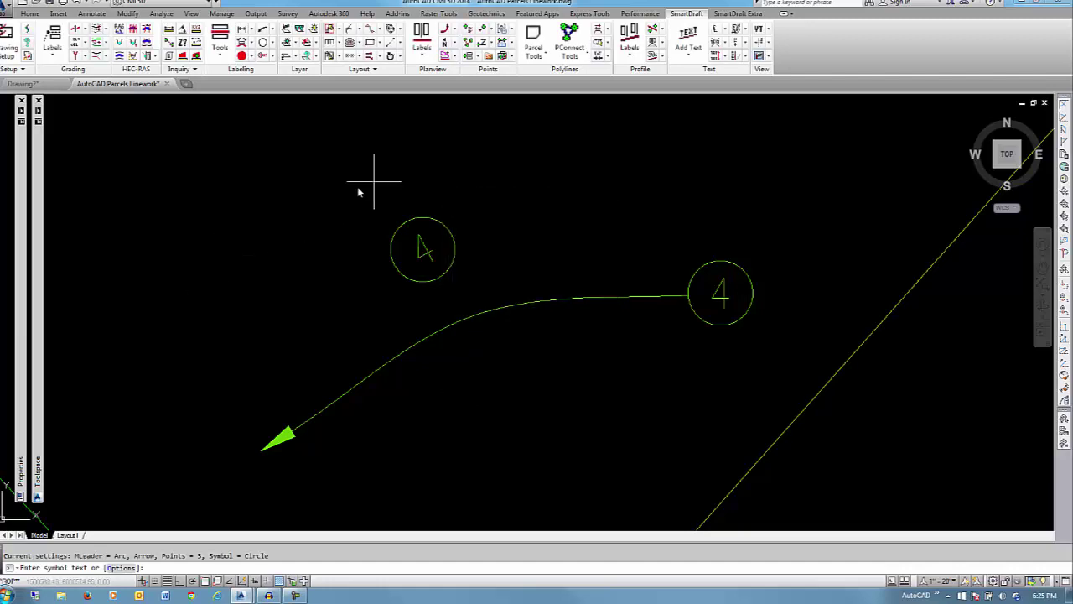
Step: Place a circle symbol 4 on a three-point arc multileader passing above the existing symbols, and end the command
text(4)
key(Return)
click(221, 291)
click(553, 144)
click(714, 160)
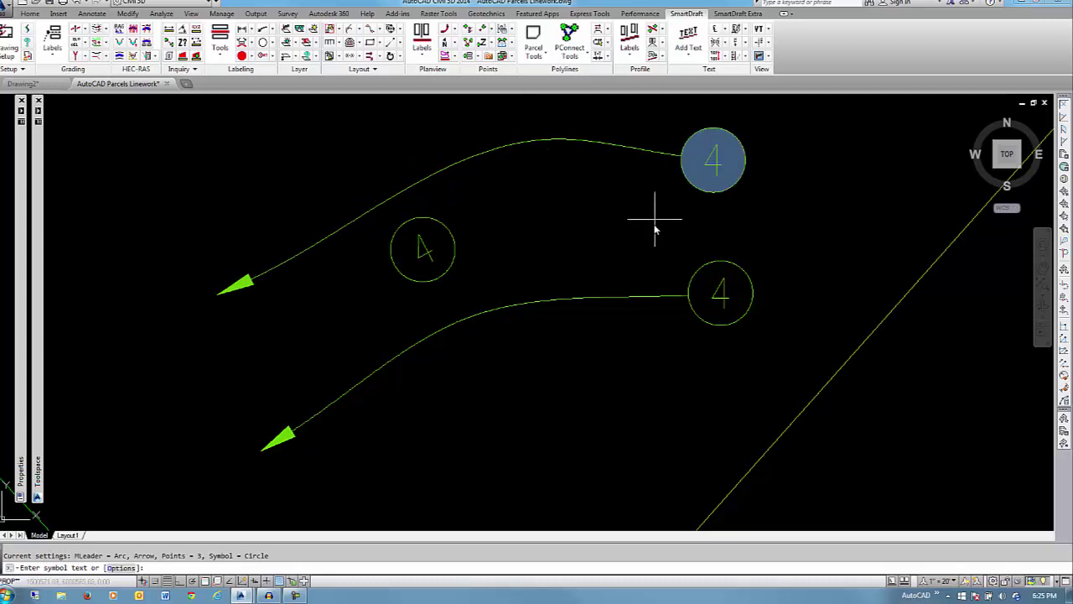
key(Return)
Step: Move the multileader's circle down beside the lower leader and shift its middle vertex left, just above the slanted circle
click(745, 172)
click(714, 162)
click(604, 255)
click(551, 139)
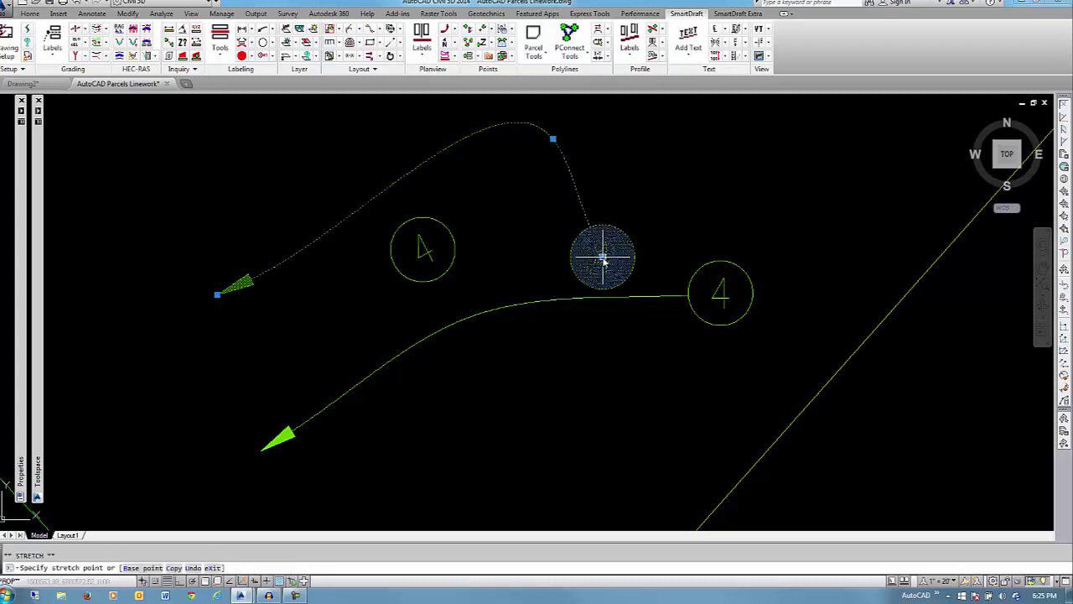
click(445, 179)
key(Escape)
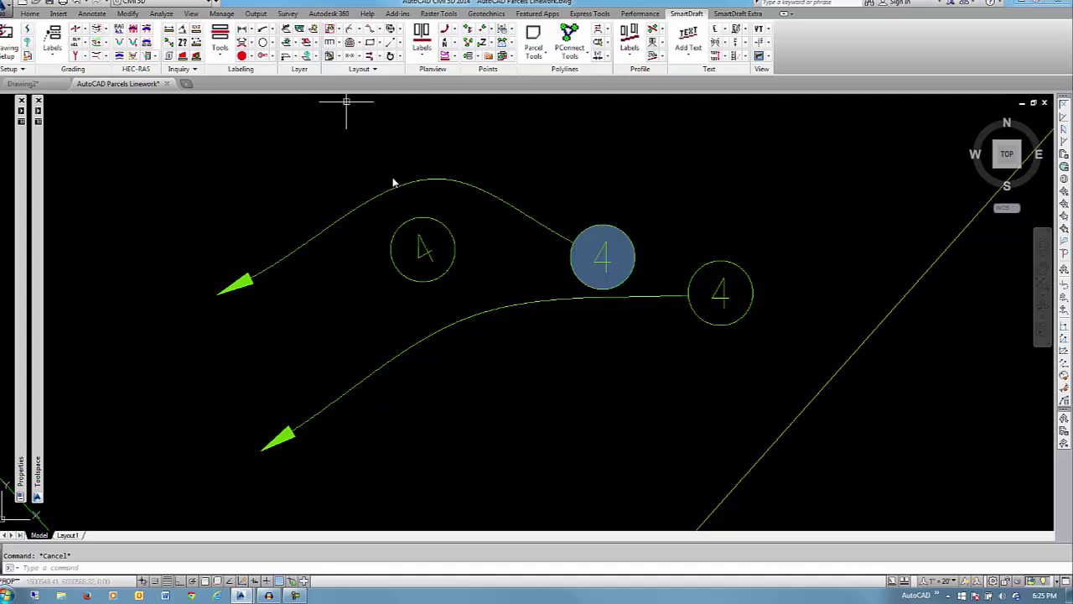
Step: Create a manual elevation label reading 123.12 at the default angle, above and left of the symbols in parcel 45
scroll(315, 277, down, 4)
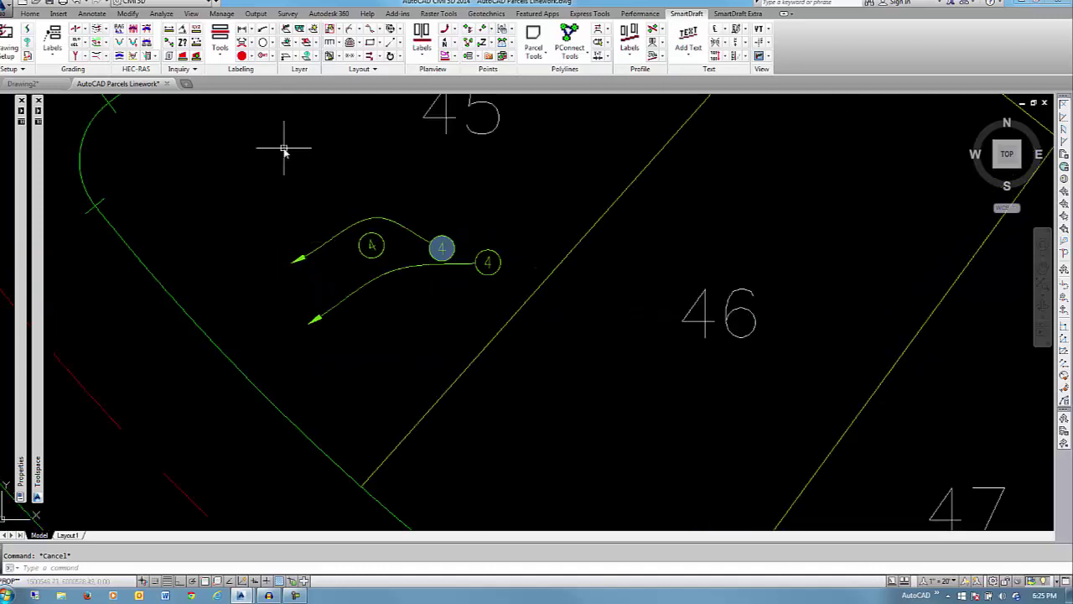
click(52, 50)
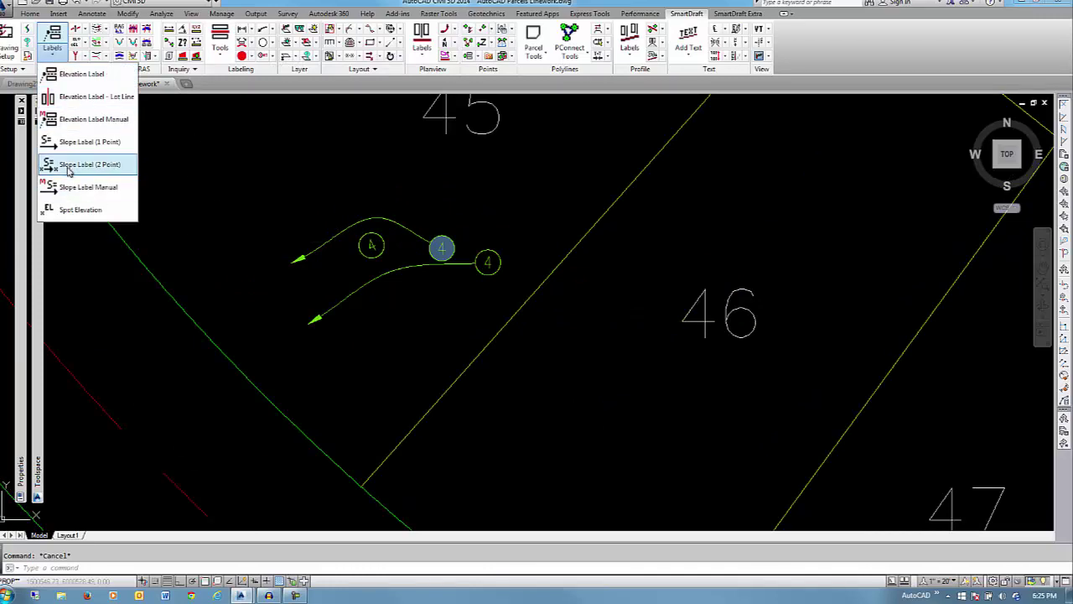
click(84, 123)
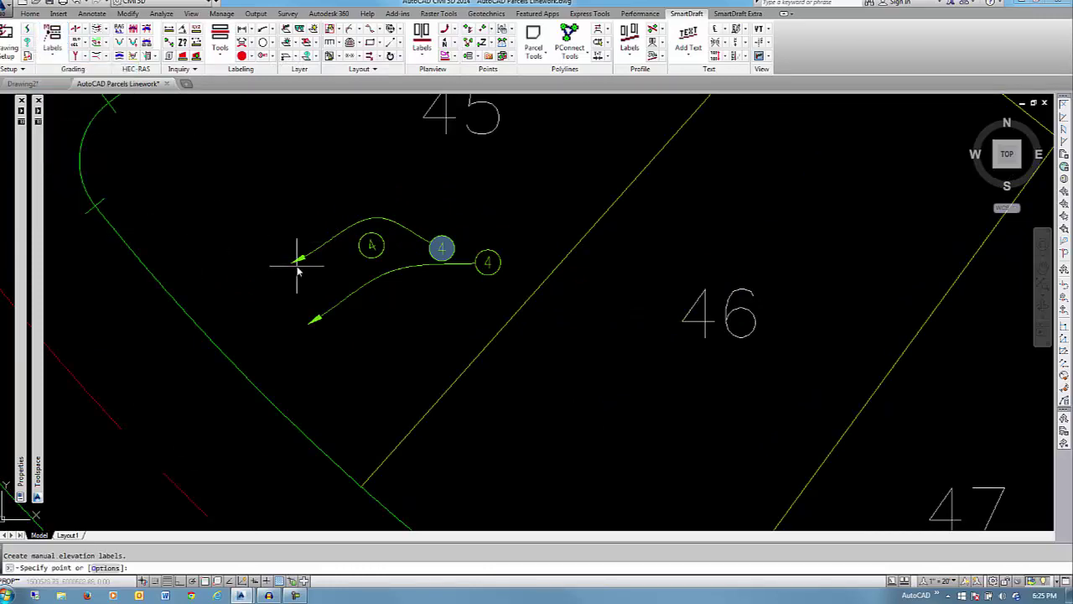
click(260, 246)
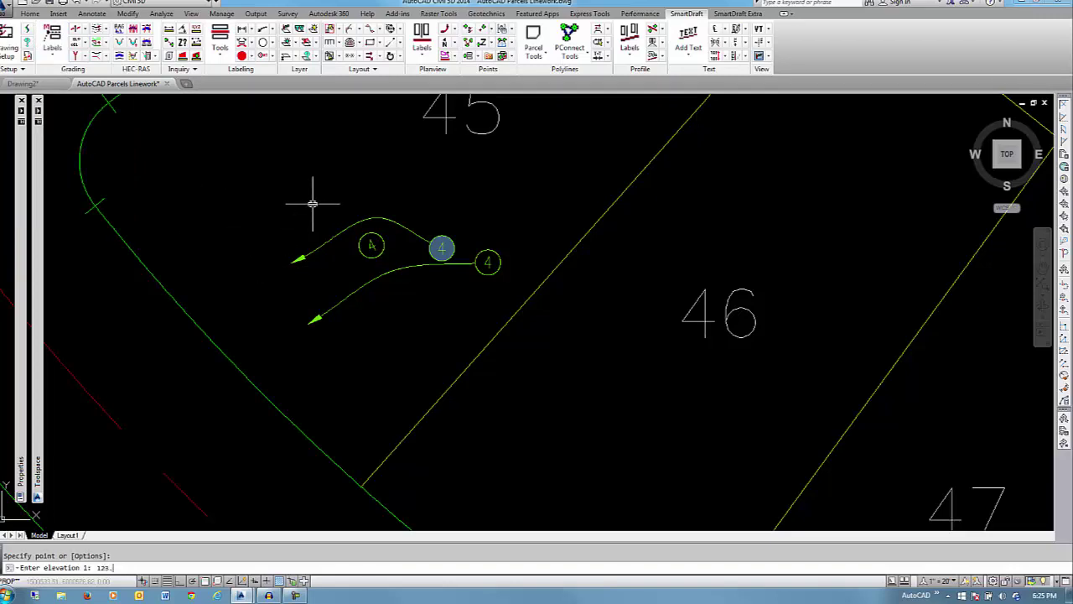
text(123.12)
key(Return)
key(Return)
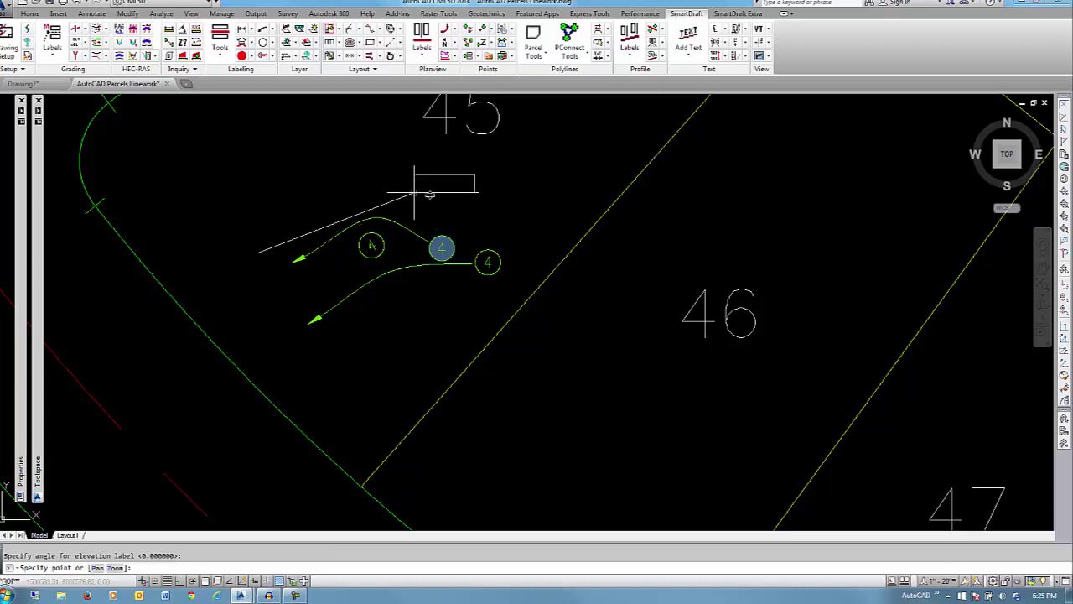
click(289, 183)
key(Escape)
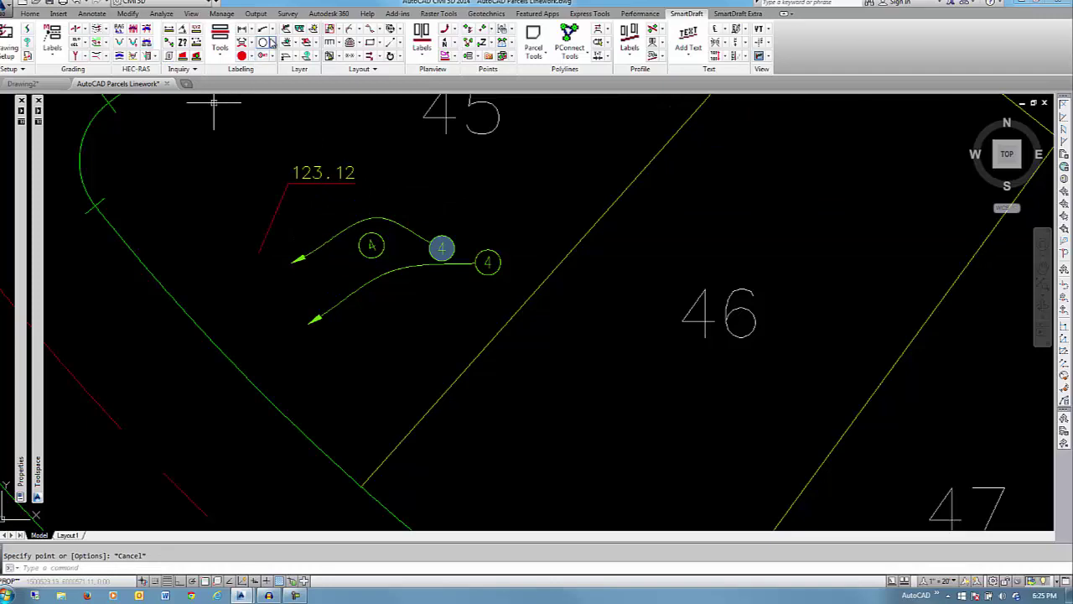
Step: Start another Circle Reference and set its leader type to Attach to Label
click(263, 44)
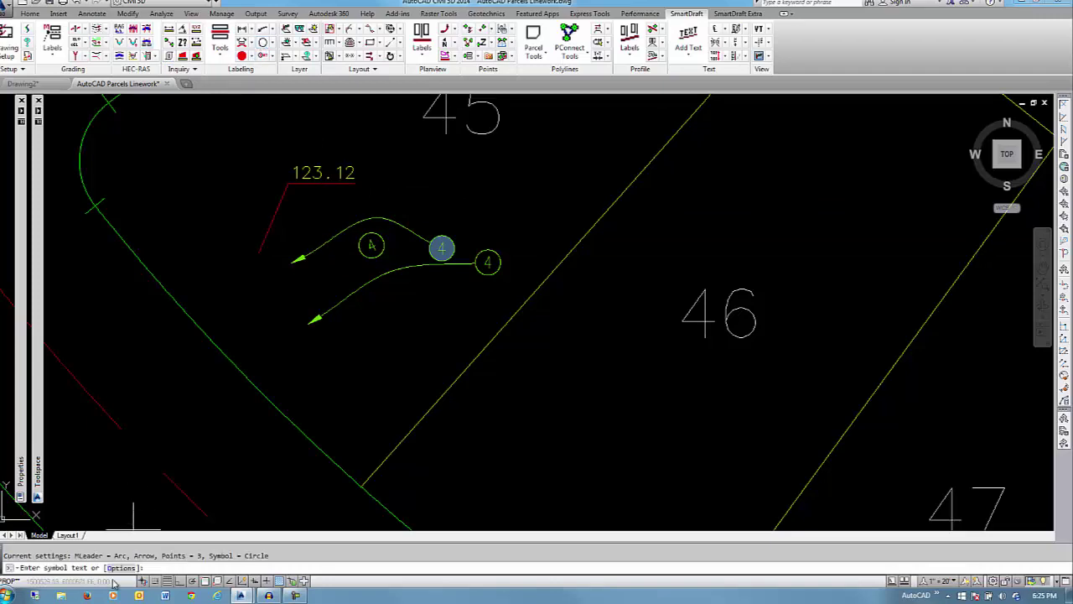
click(119, 568)
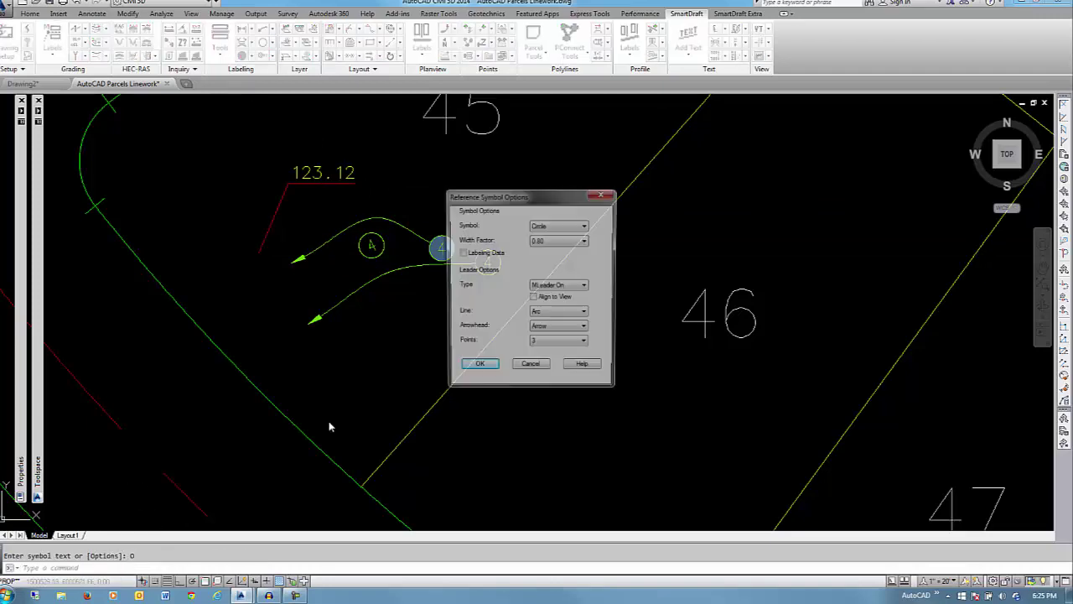
click(561, 286)
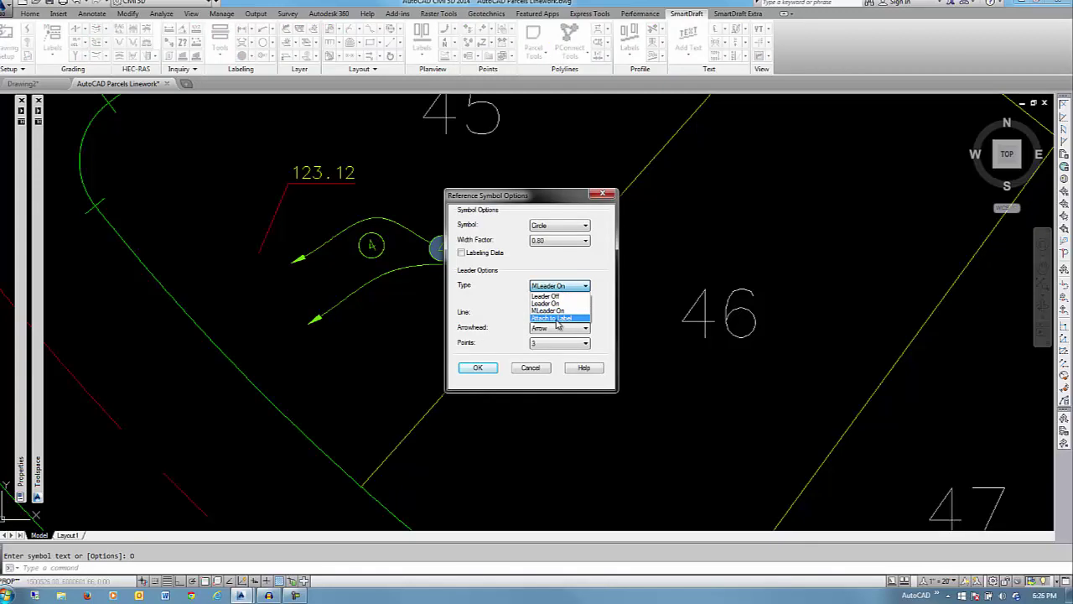
click(558, 320)
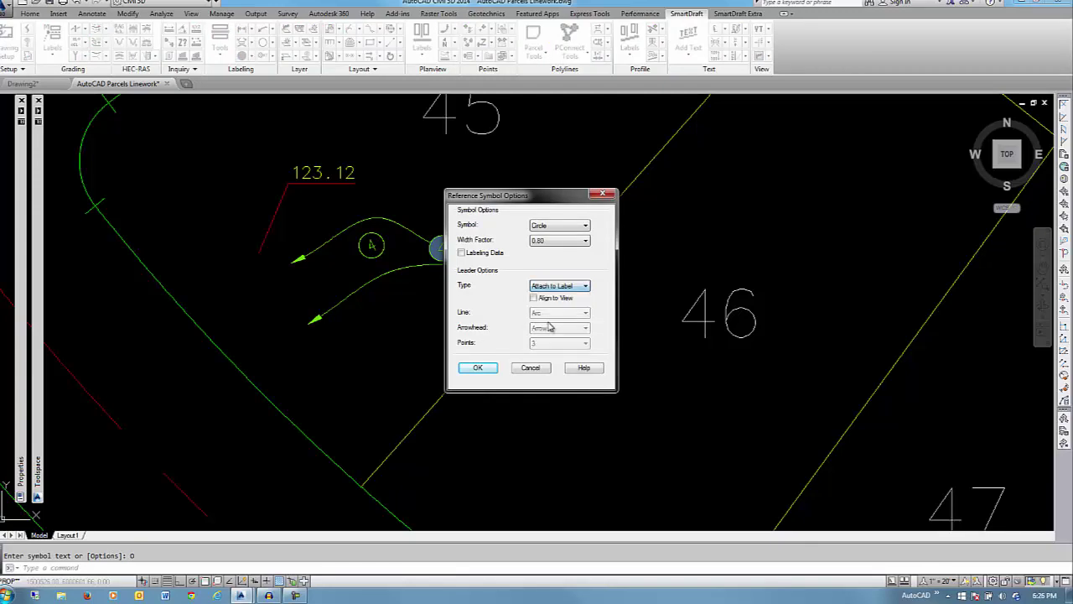
click(478, 369)
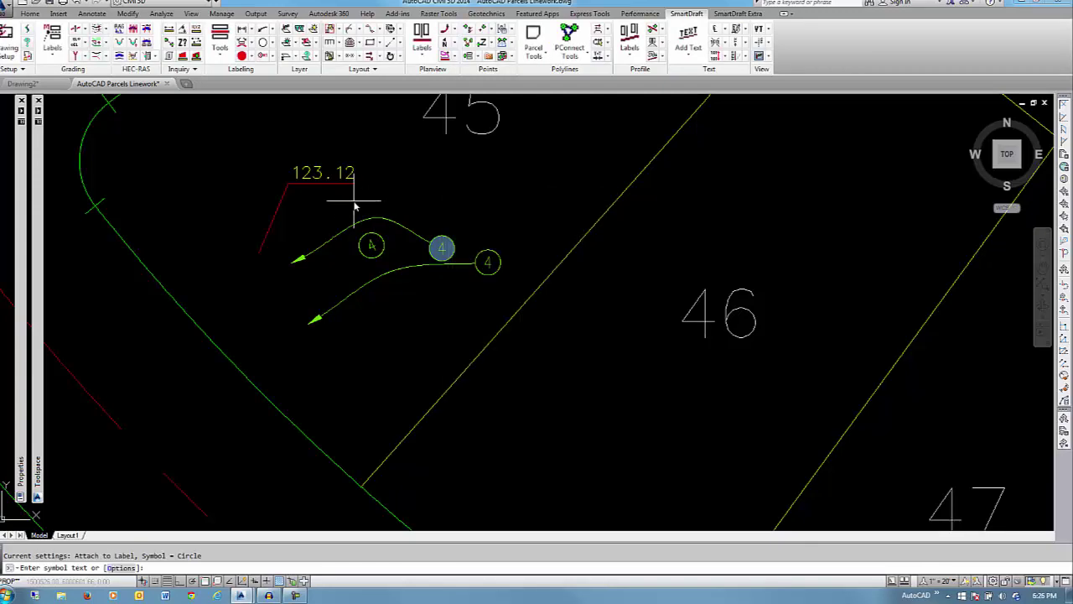
Step: Attach a circle symbol with the text 4 to the 123.12 elevation label, and end the command
text(4)
key(Return)
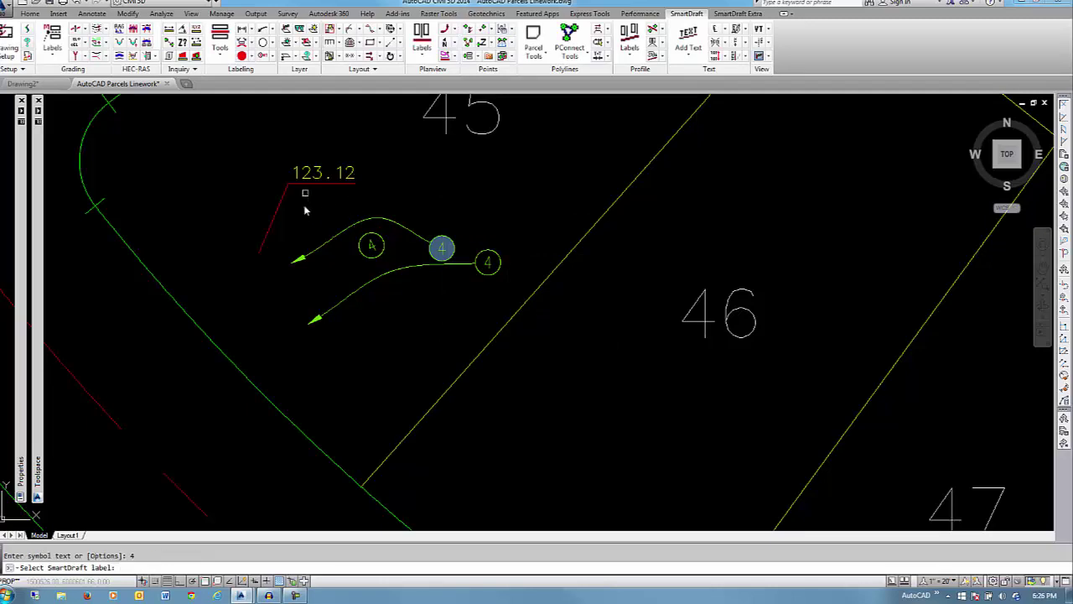
click(275, 217)
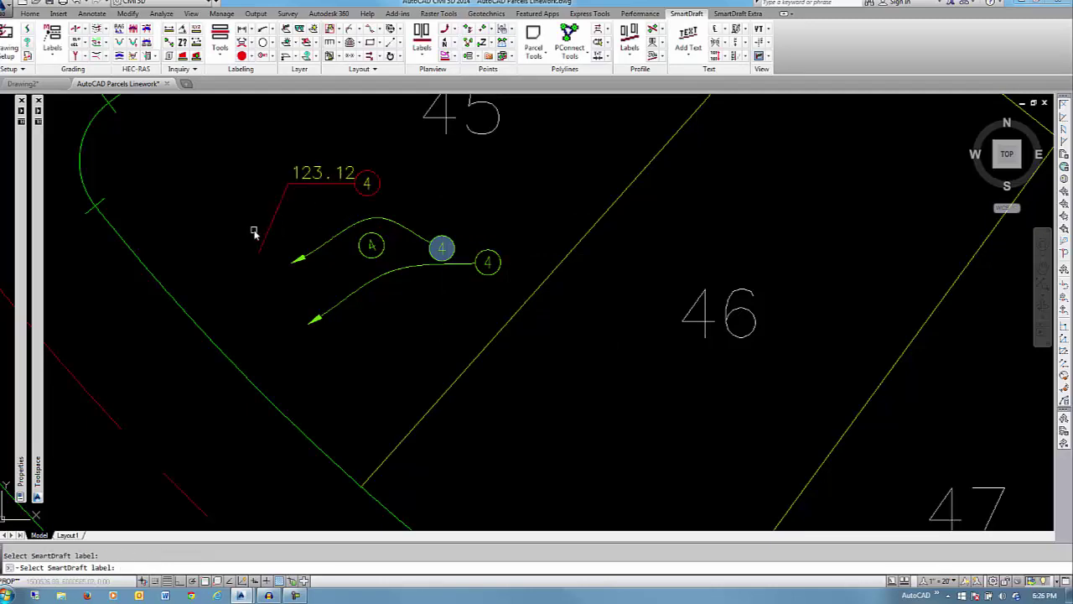
key(Return)
Step: Shift the bend of the 123.12 label's leader to just above its original position, and deselect the label
click(312, 178)
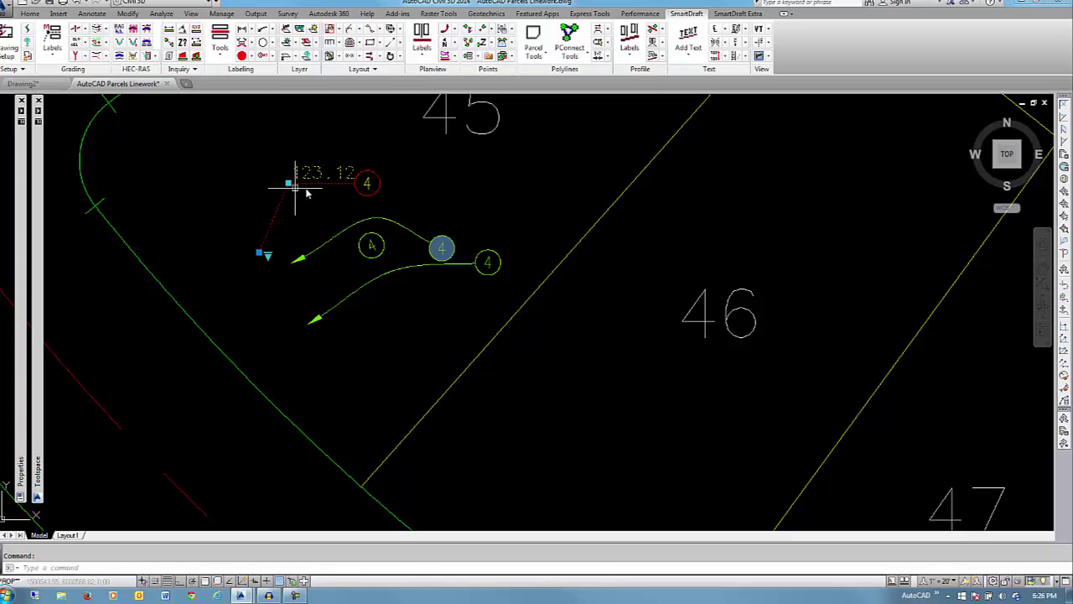
click(288, 183)
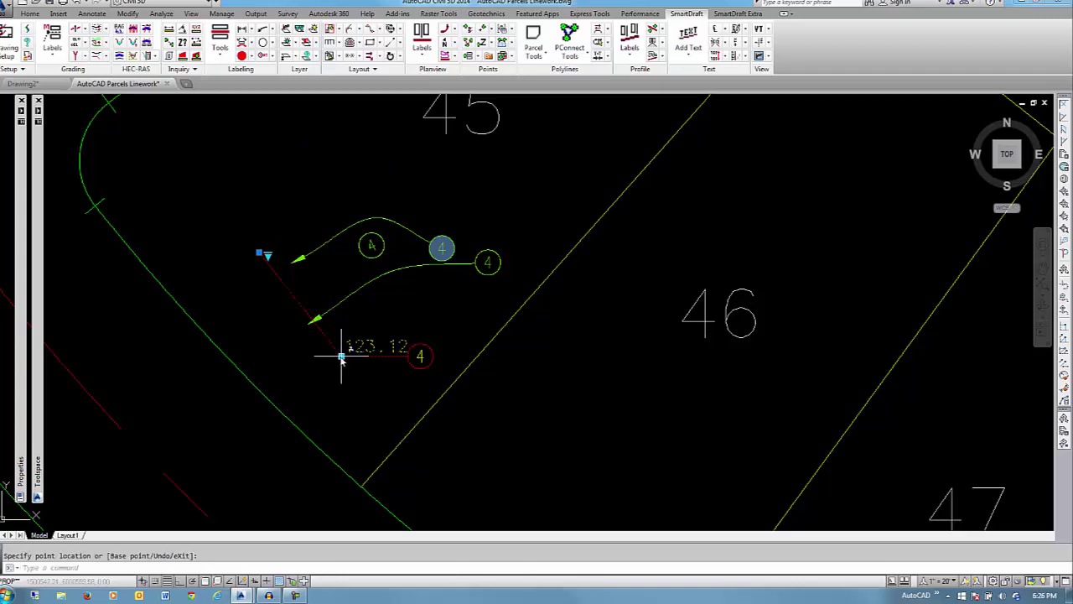
click(286, 176)
key(Escape)
Step: Flip the 123.12 label back and forth about its leader, leaving text and circle on the left, and end the flip command
key(Return)
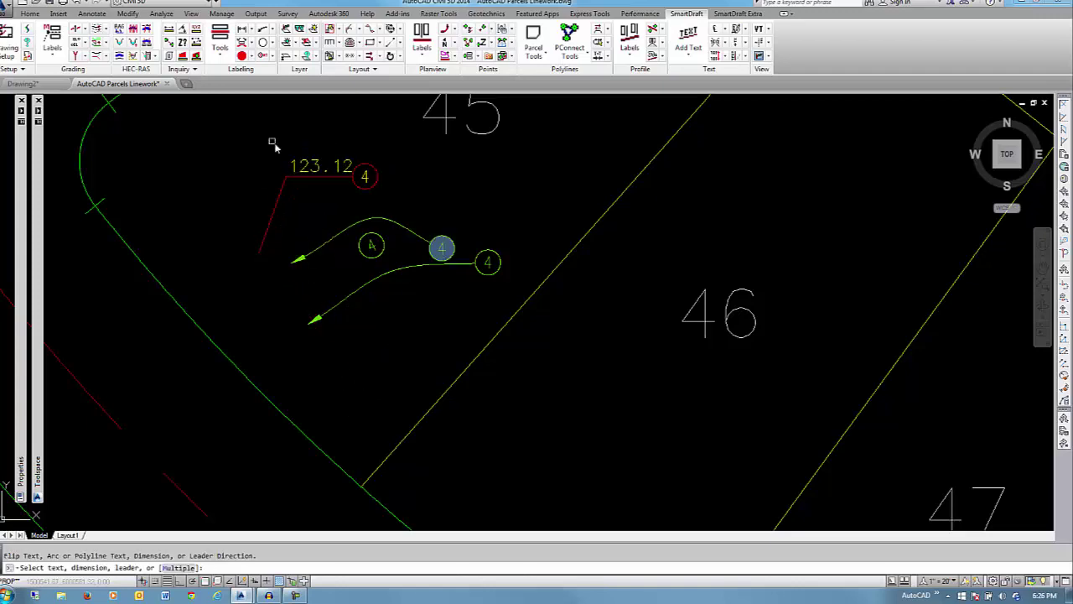
click(272, 218)
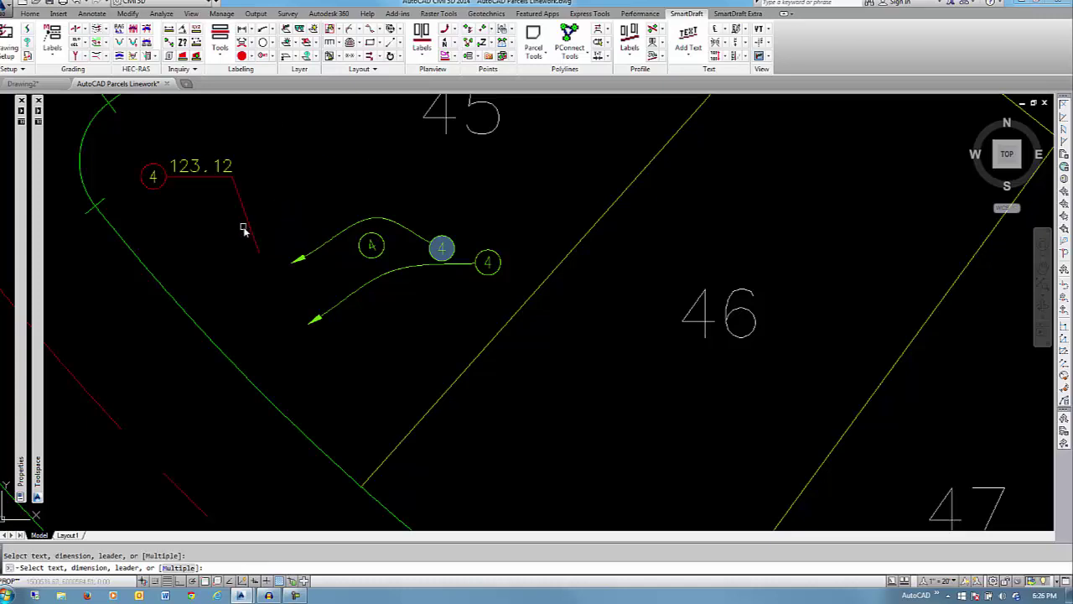
click(247, 211)
click(275, 214)
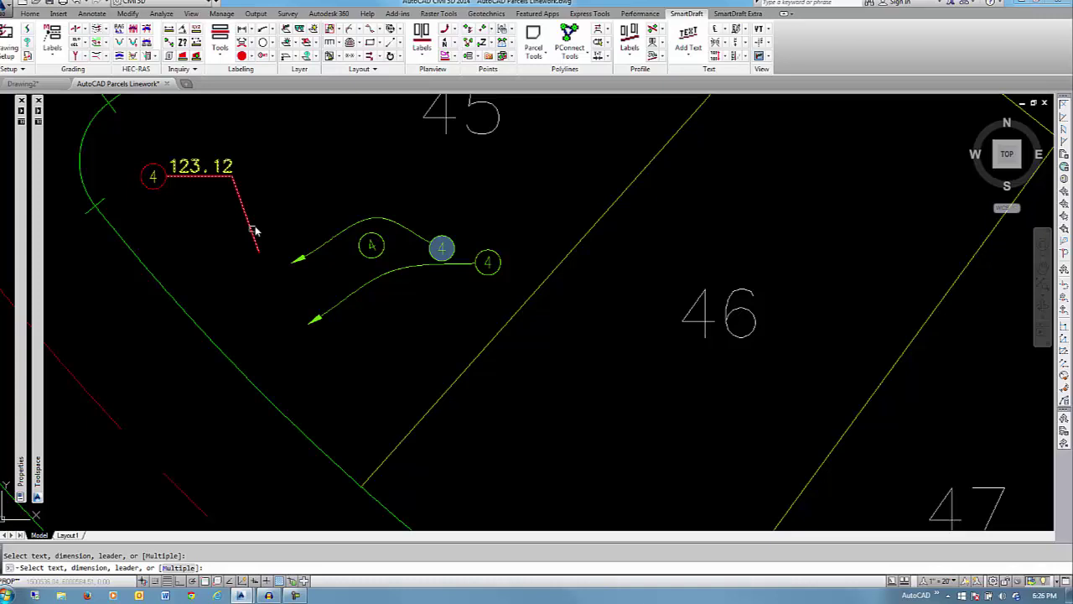
click(256, 232)
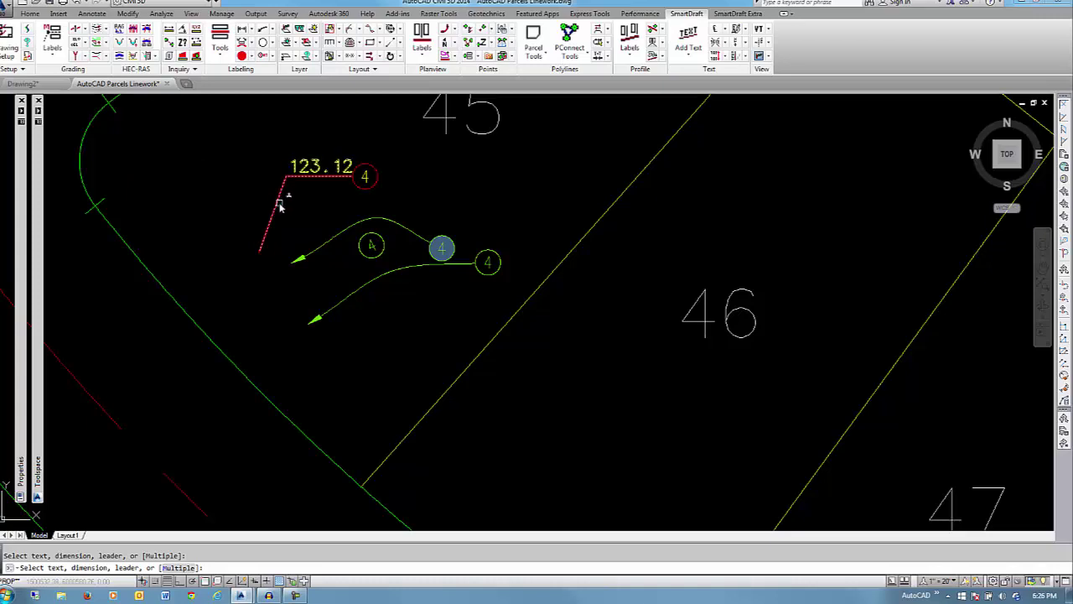
click(277, 213)
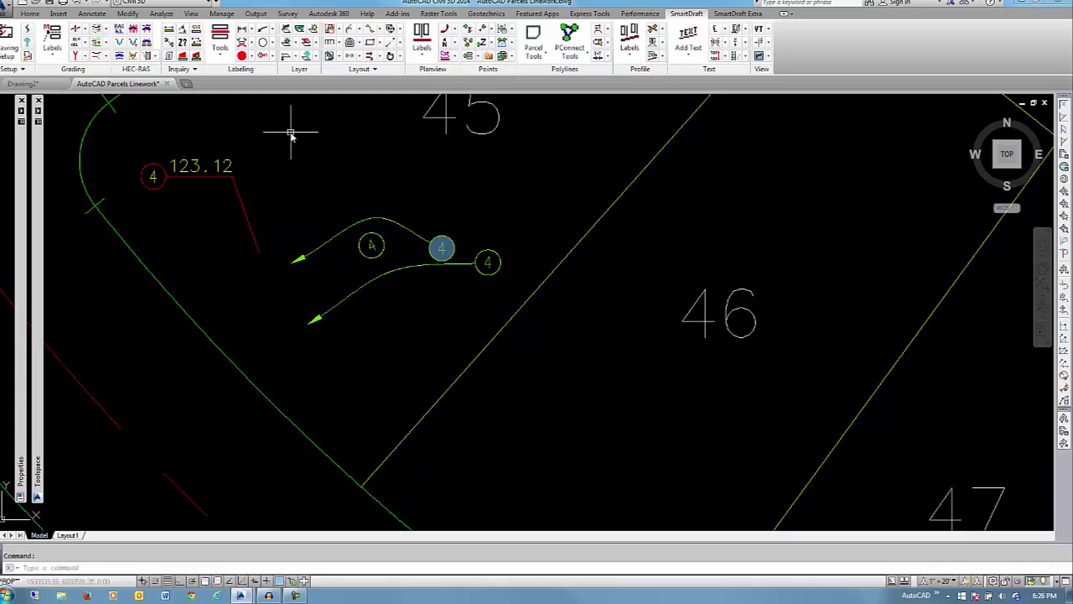
Step: Check the attached circle's edit options without changing them, and twist the view along a line rising to the right beneath the 123.12 label
click(153, 177)
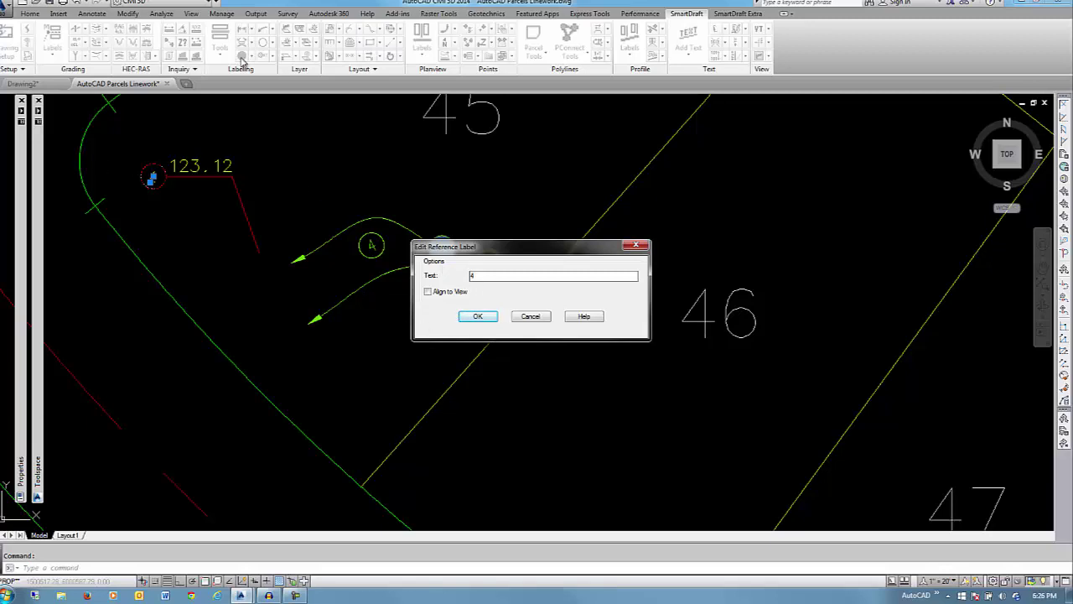
click(530, 317)
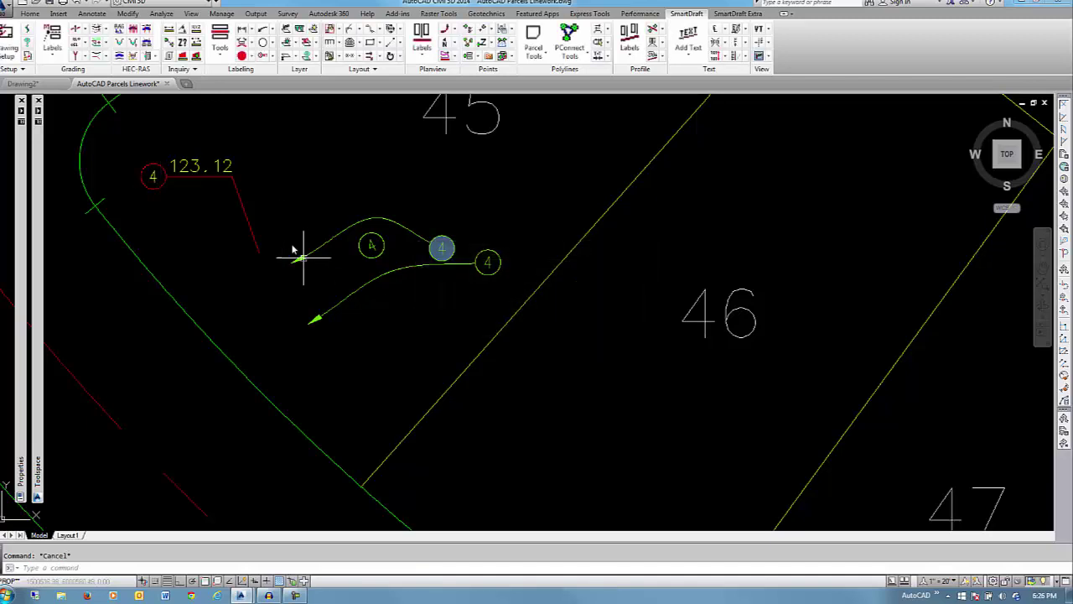
text(vt)
key(space)
click(179, 239)
click(329, 172)
middle_drag(364, 156, 443, 338)
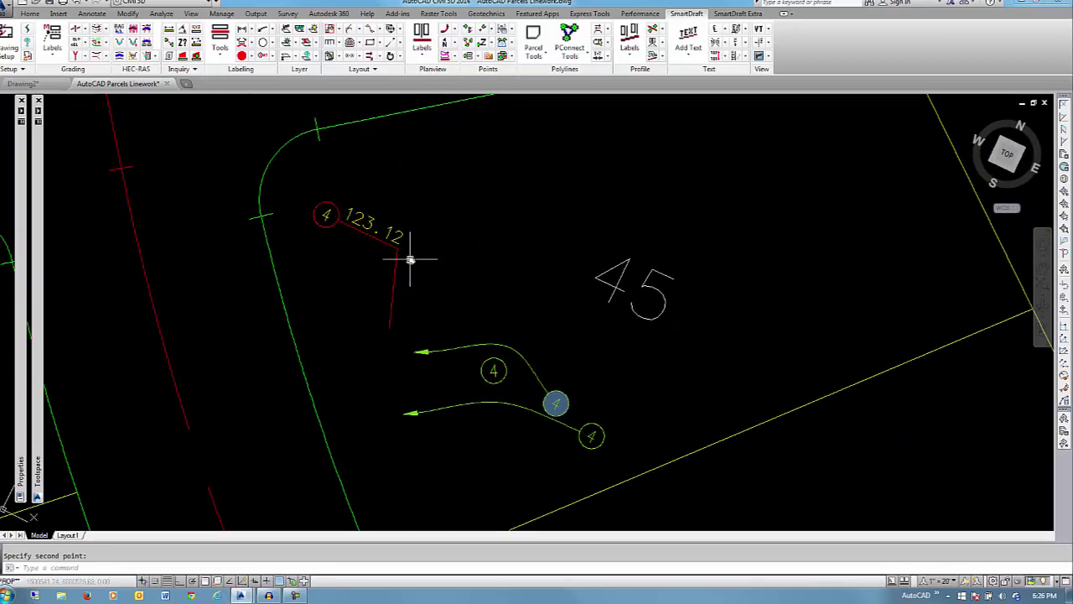
Step: Turn on Align to View for the circle attached to the 123.12 label, and turn it off again
click(334, 191)
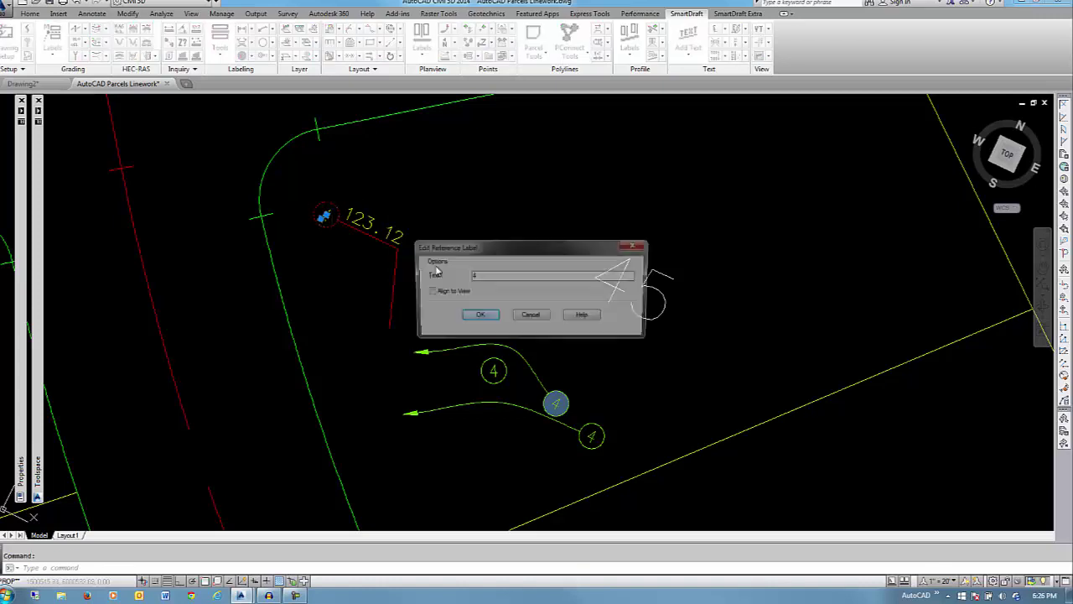
click(478, 316)
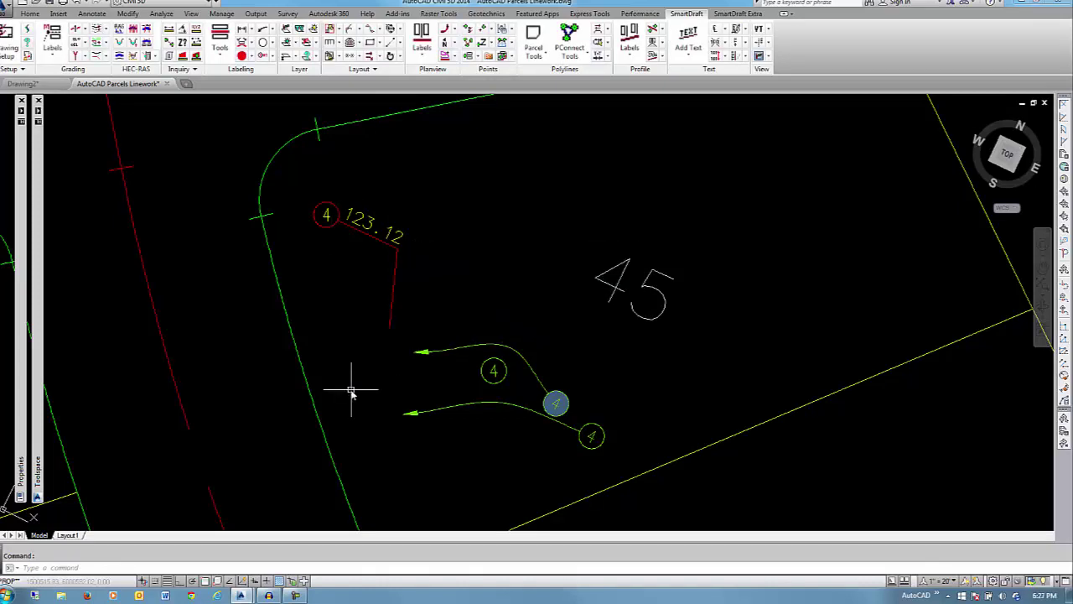
double_click(330, 223)
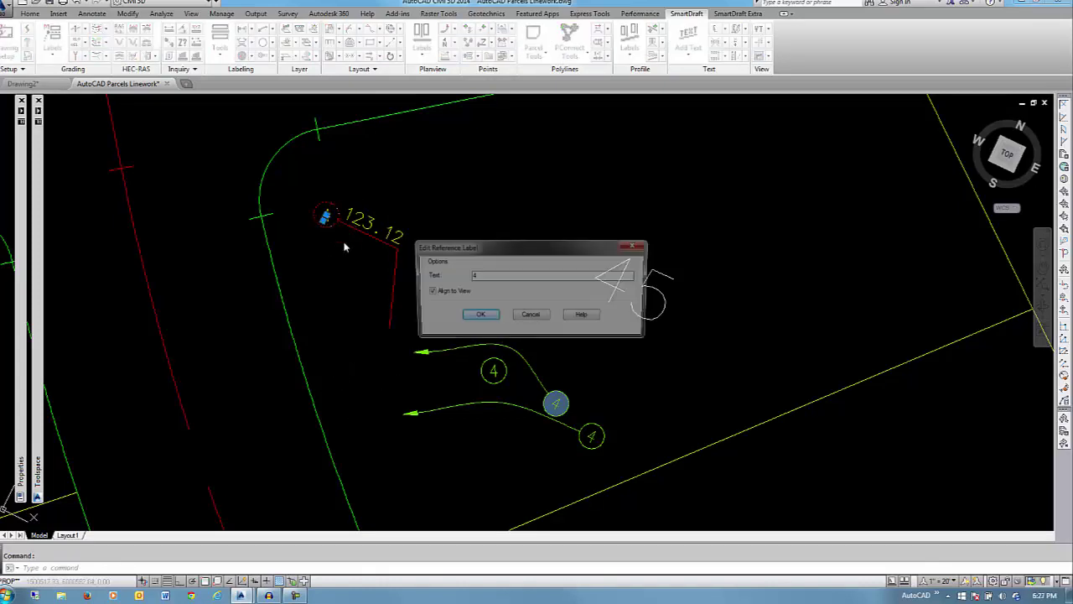
click(477, 317)
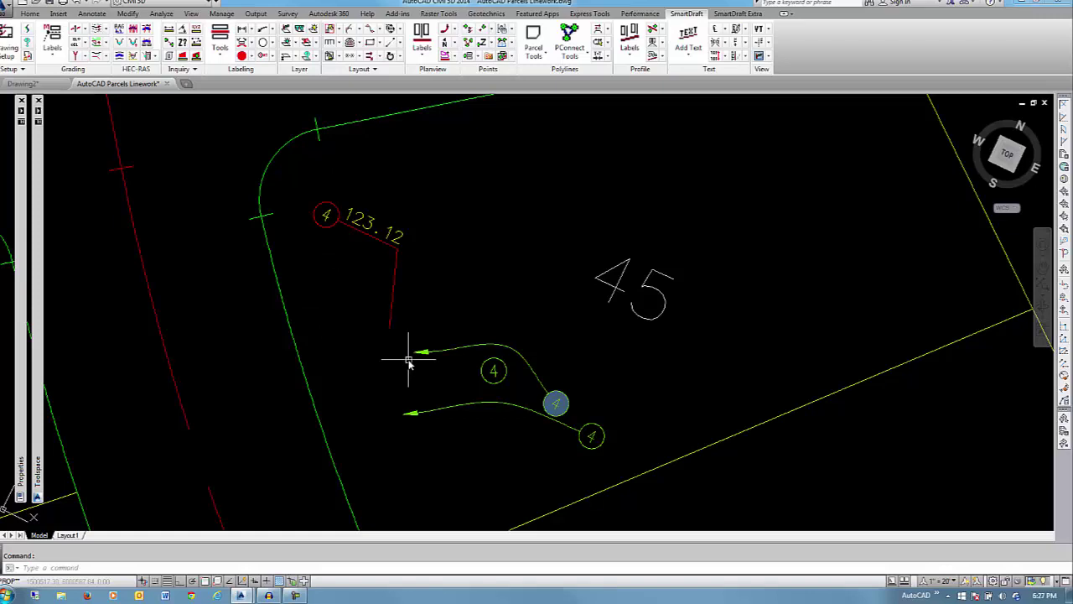
click(273, 44)
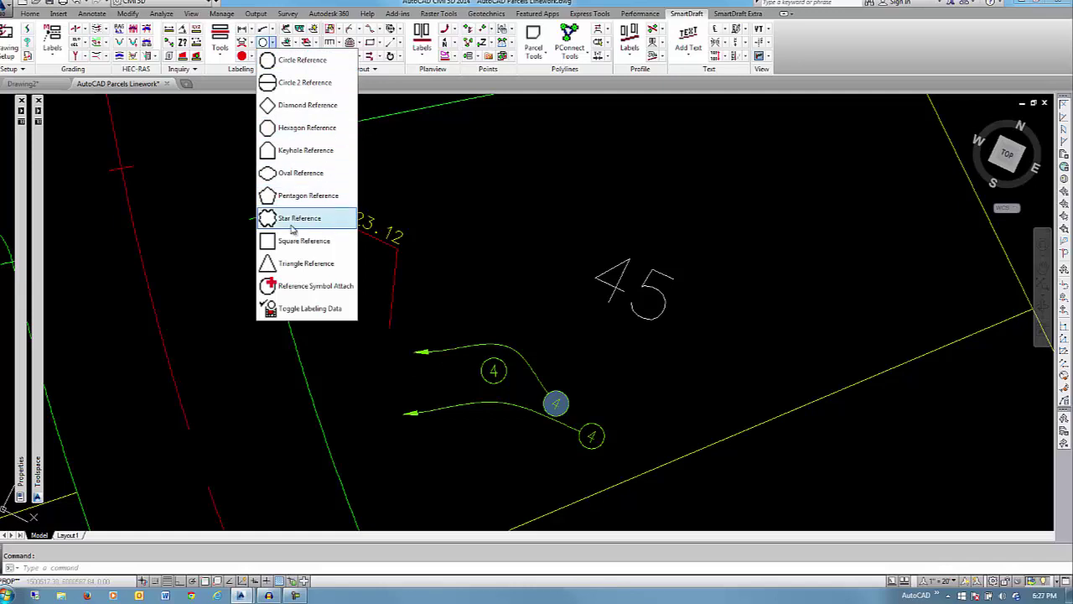
click(300, 288)
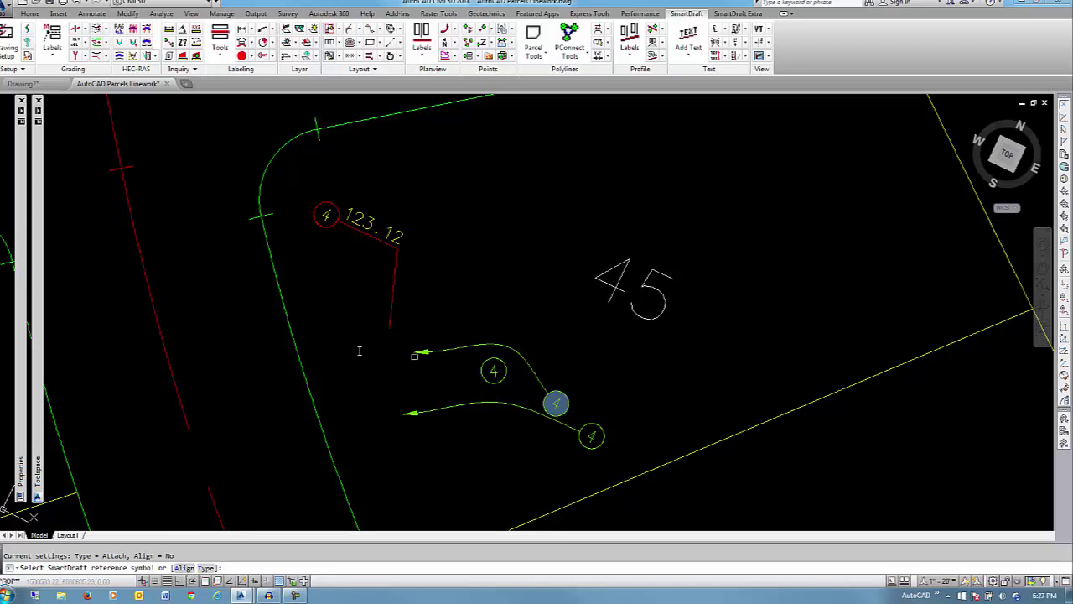
key(Escape)
Step: Erase the circle symbol attached to the 123.12 label
text(e)
key(Return)
click(327, 216)
key(Return)
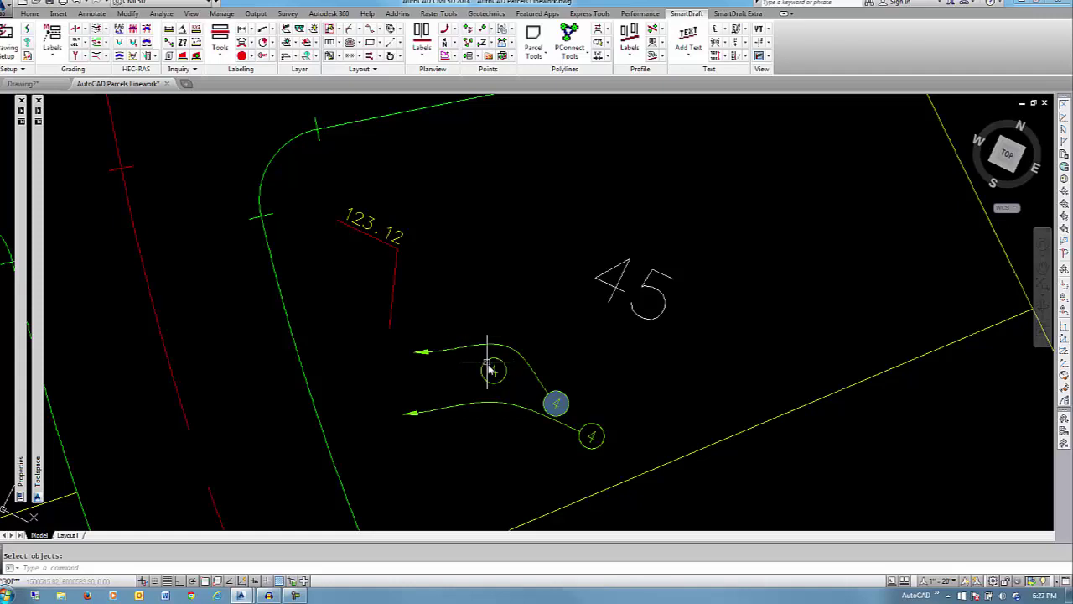
Step: Attach the free-standing circle symbol between the two leaders to the 123.12 label with Reference Symbol Attach, and check the label by selecting it
click(272, 43)
click(304, 287)
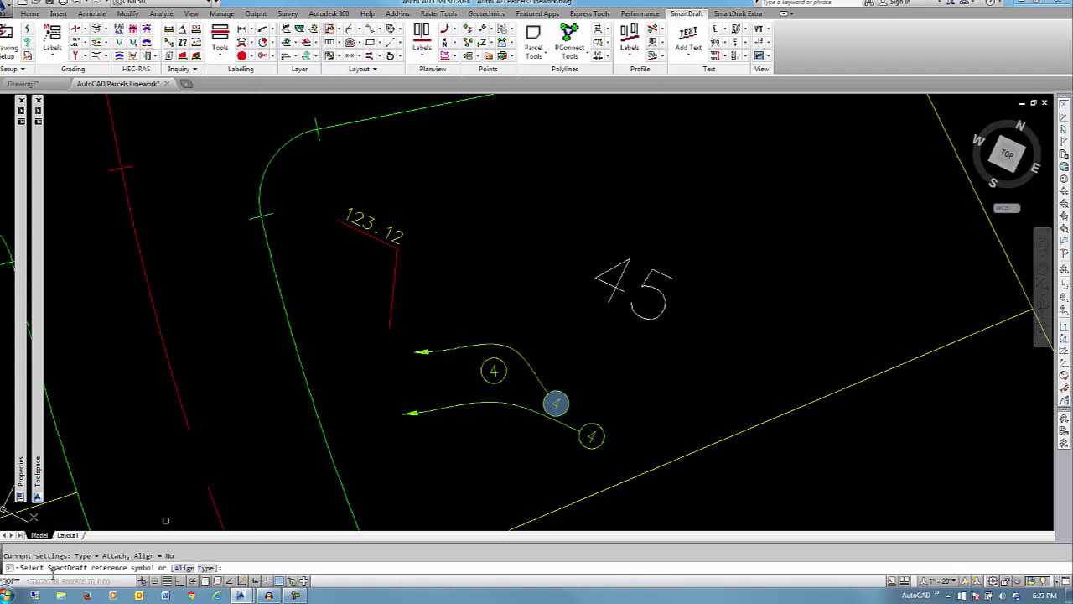
click(502, 362)
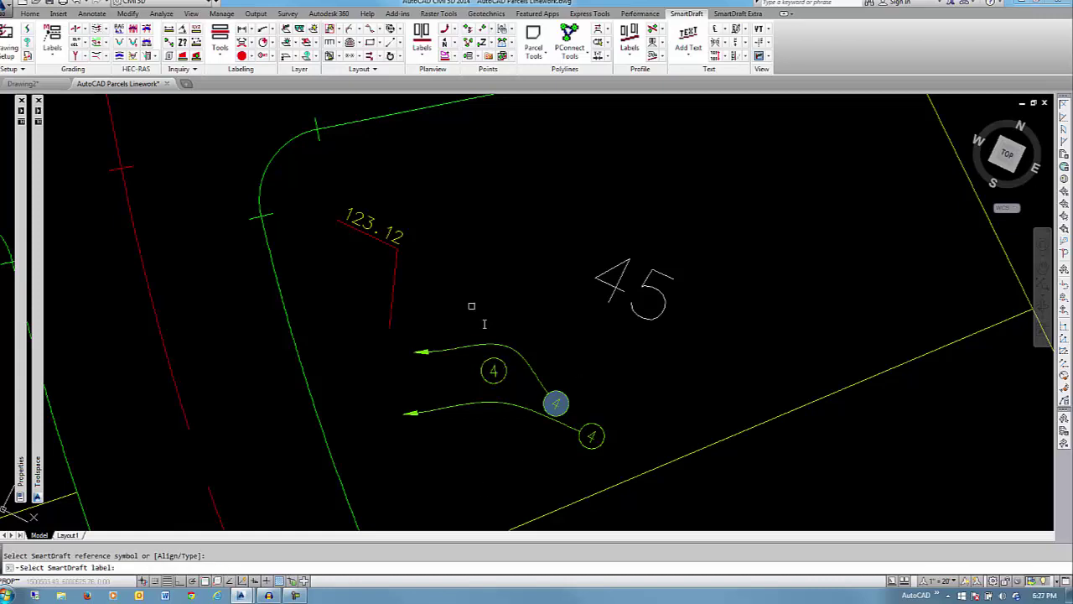
click(338, 220)
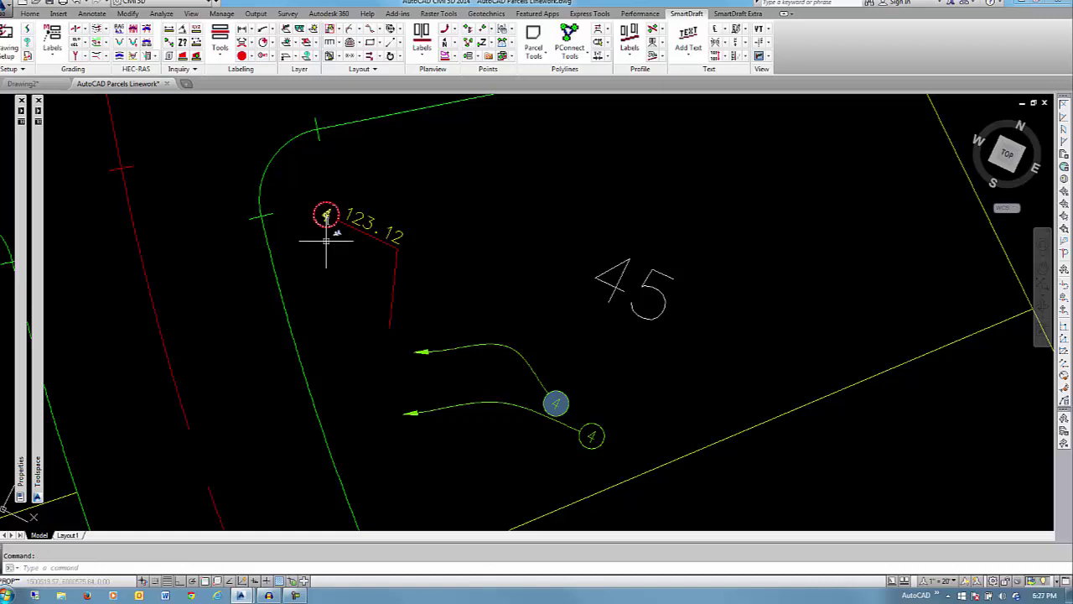
click(379, 238)
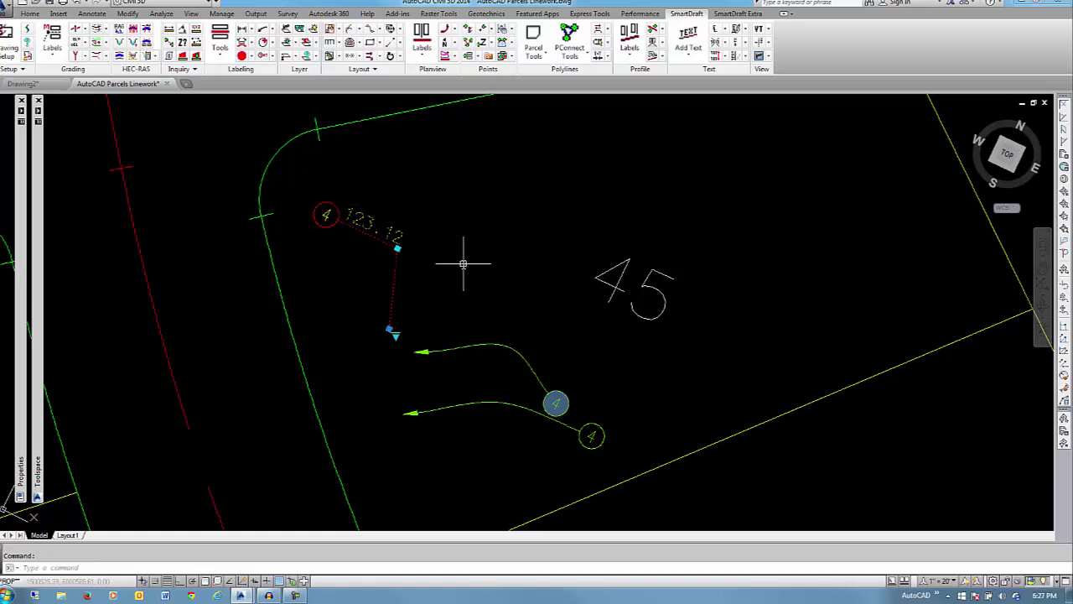
key(Escape)
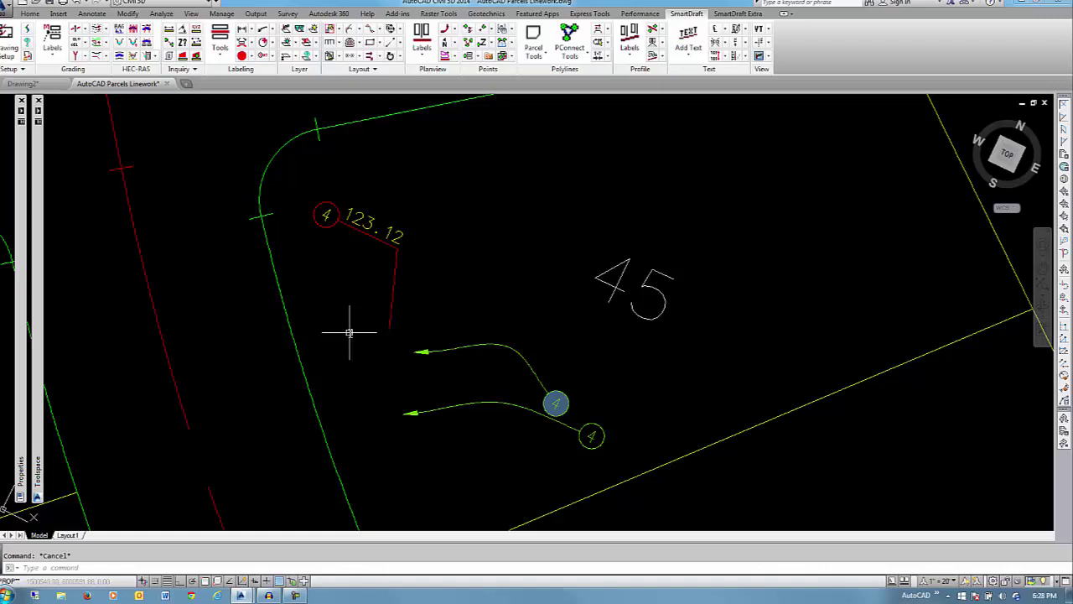
Step: Open the list of reference symbol commands
click(272, 44)
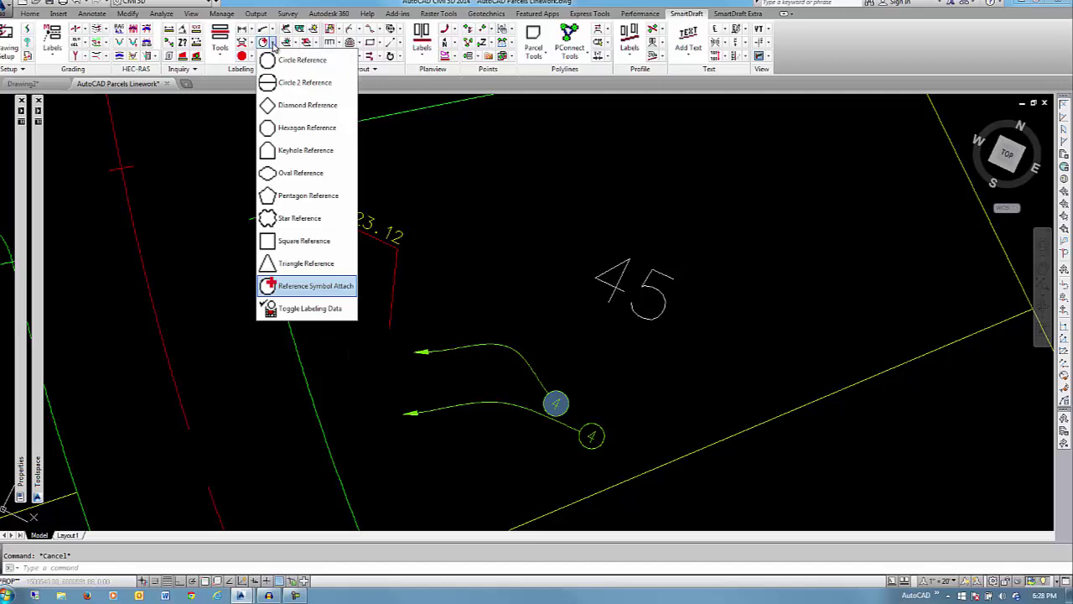